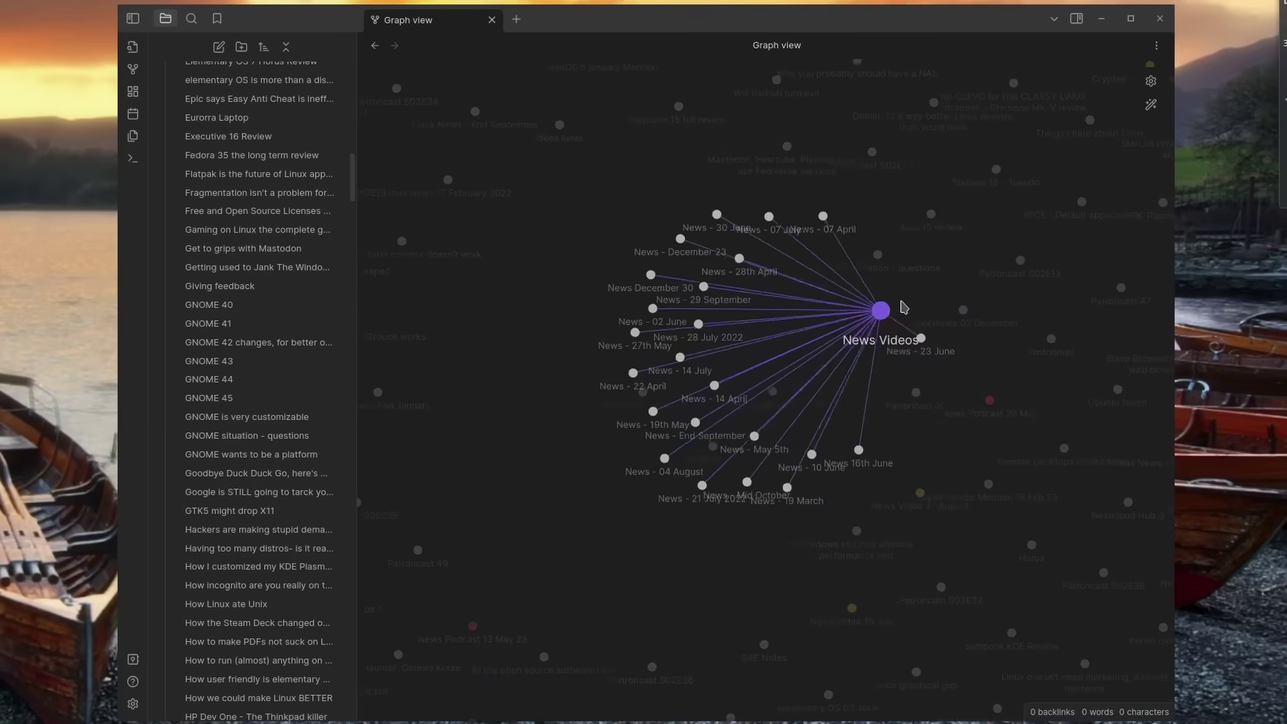
Step: Add the Max Clickbait card to Ideas, then view the Open Source Alternatives card's details
drag(890, 304, 556, 375)
scroll(838, 380, down, 5)
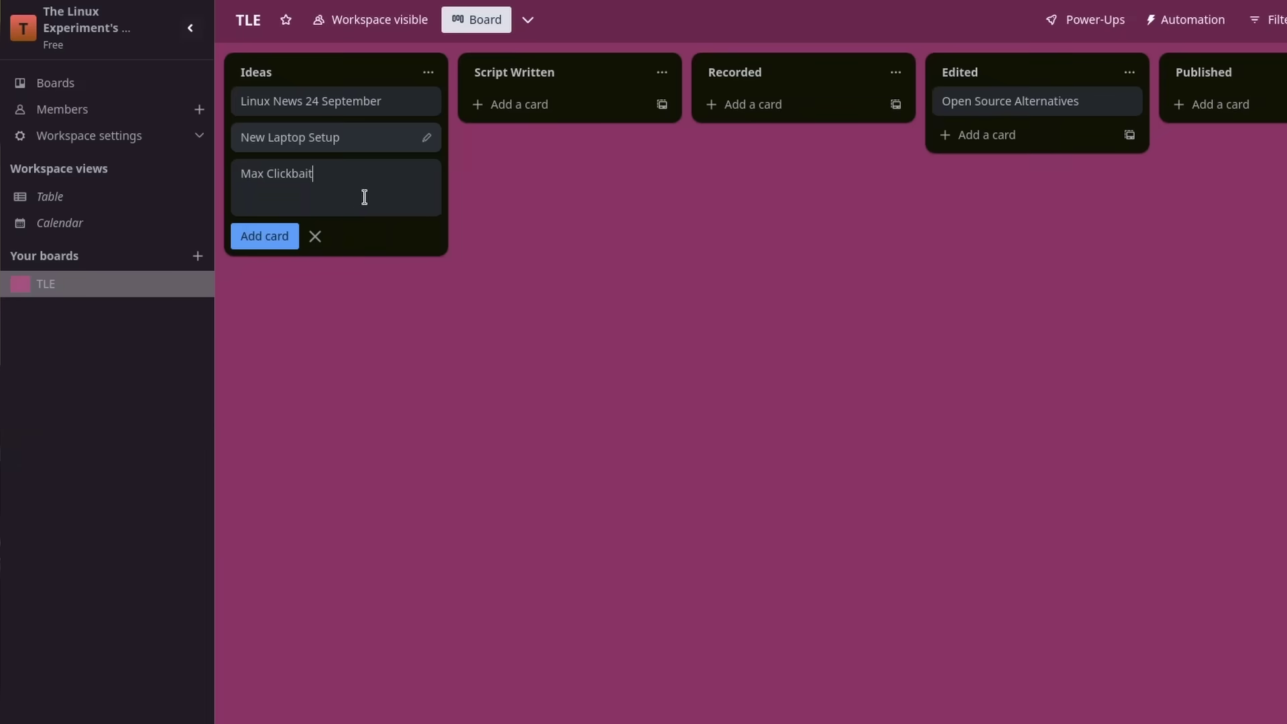
key(Return)
click(1068, 104)
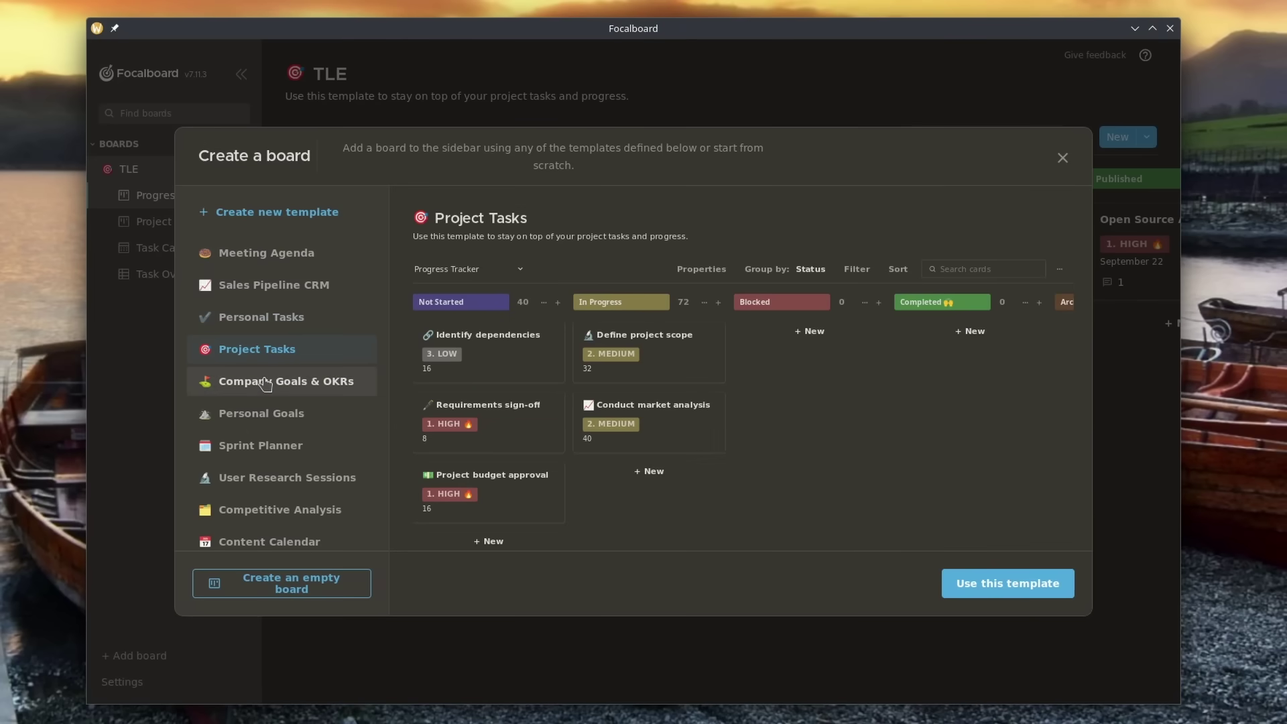
Step: Preview the Company Goals & OKRs template instead of Project Tasks
click(265, 382)
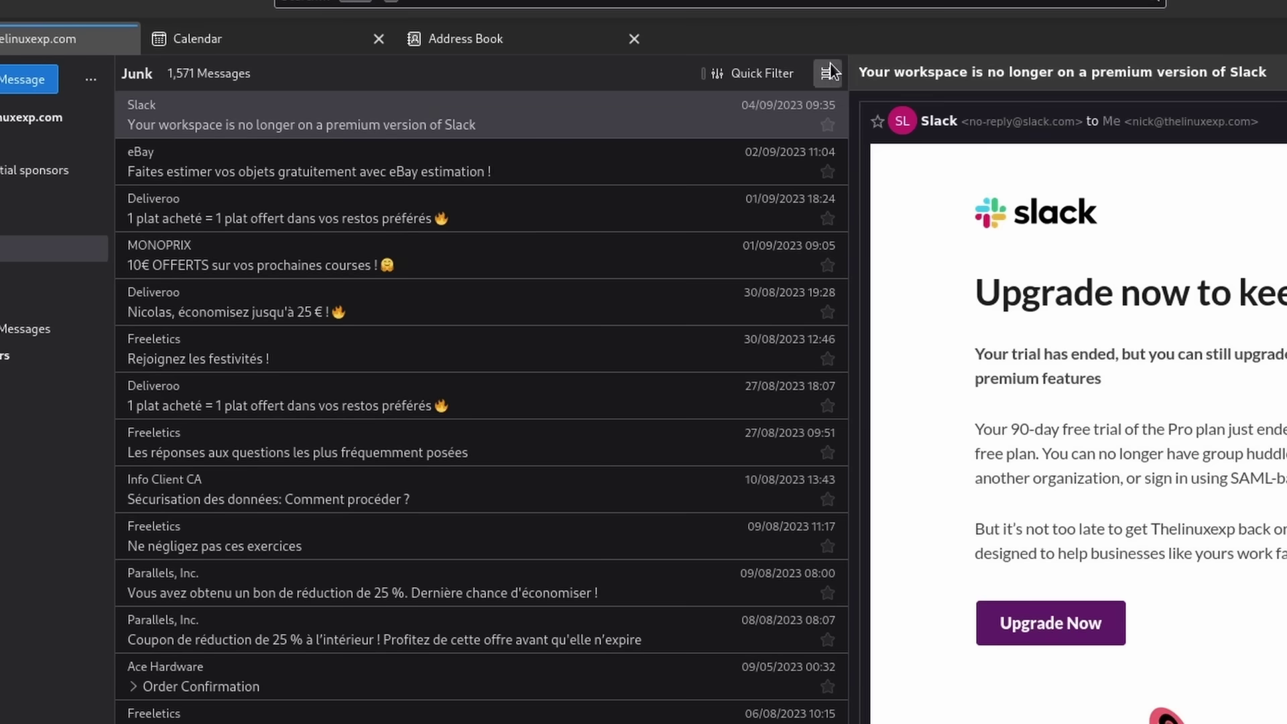
Step: Switch the message list to Table View, then back to Cards View
click(830, 67)
click(855, 107)
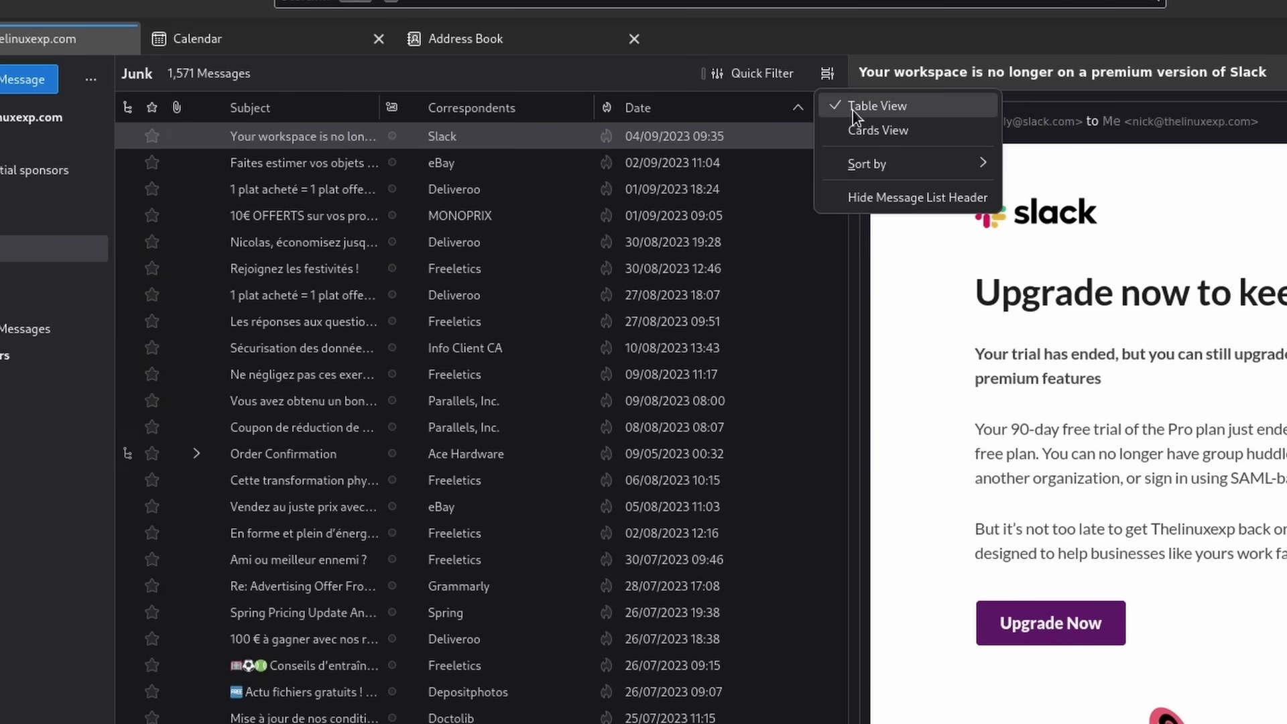
click(871, 132)
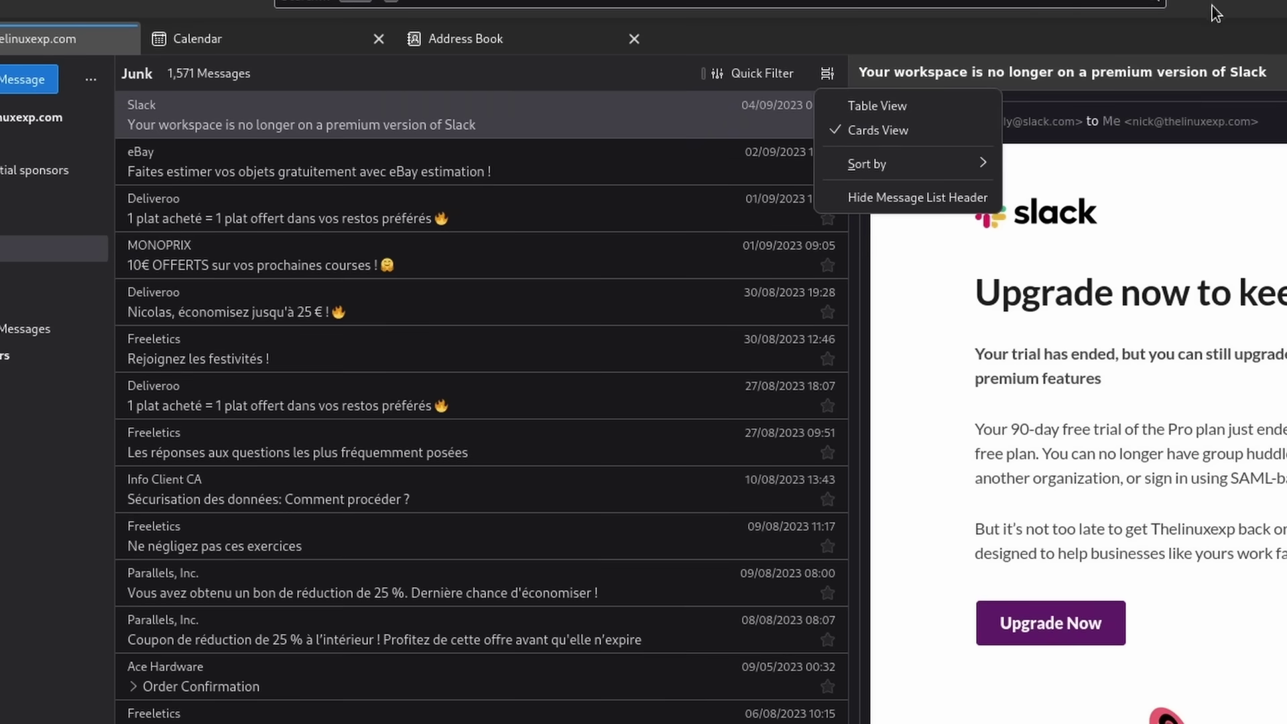
click(838, 307)
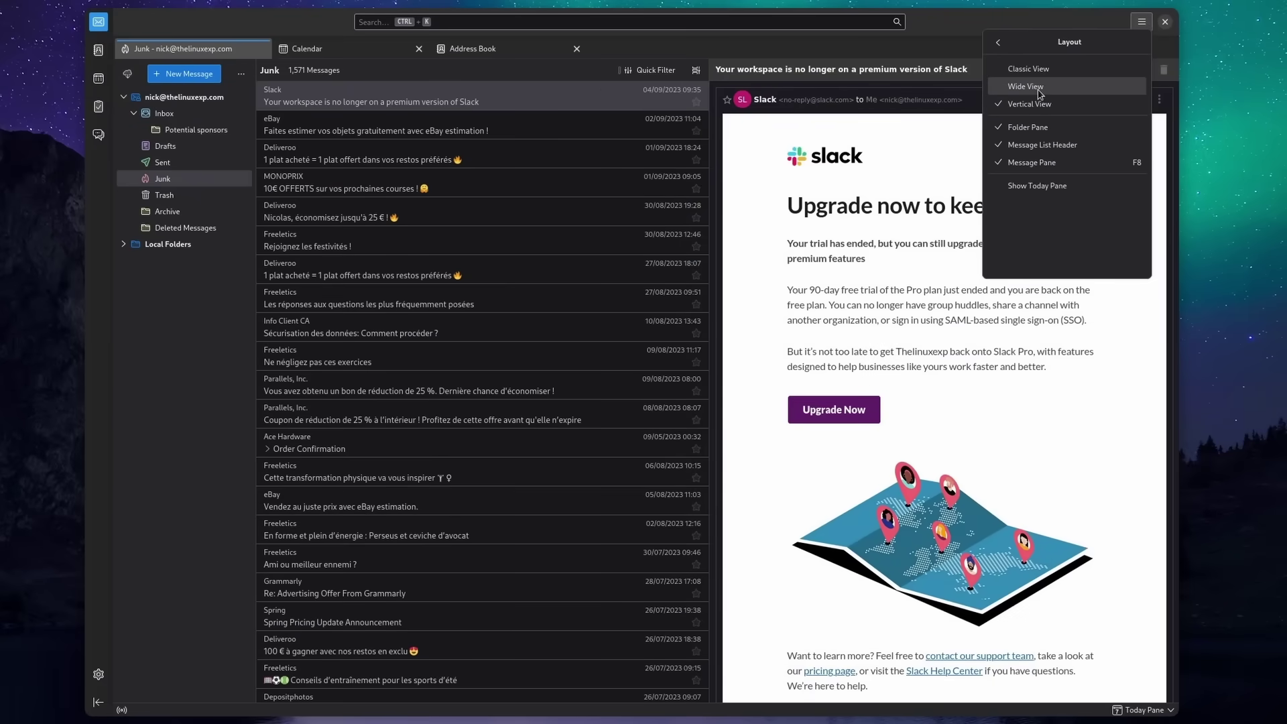
Step: Place the reading pane below the message list using the Wide View layout
click(1044, 89)
click(1143, 23)
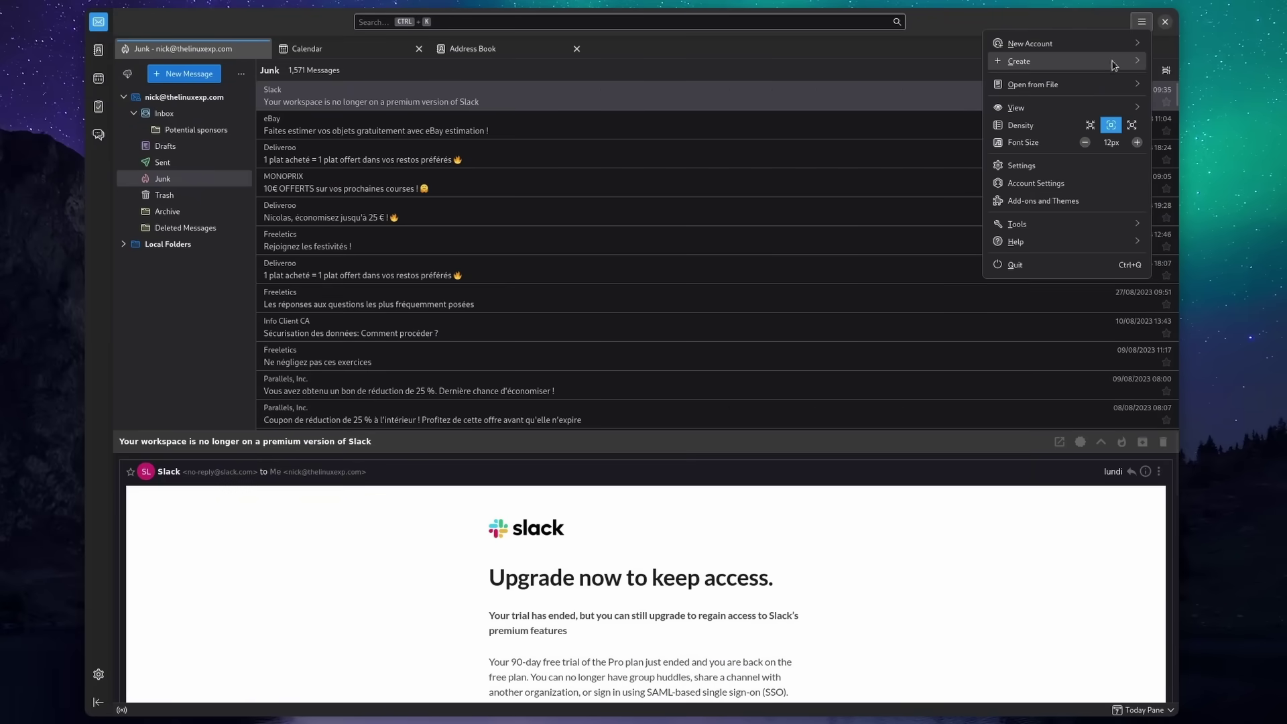
click(1064, 108)
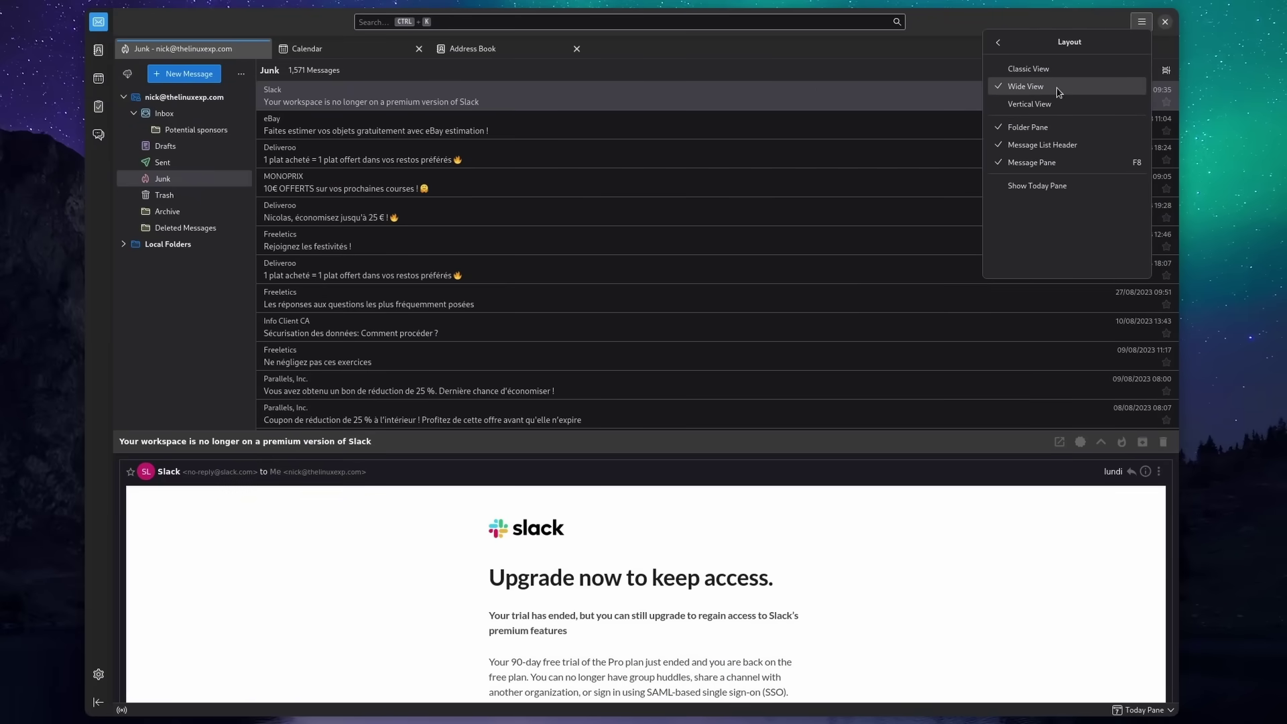
Step: Restore Vertical View and enter the new account's email address and password
click(1032, 104)
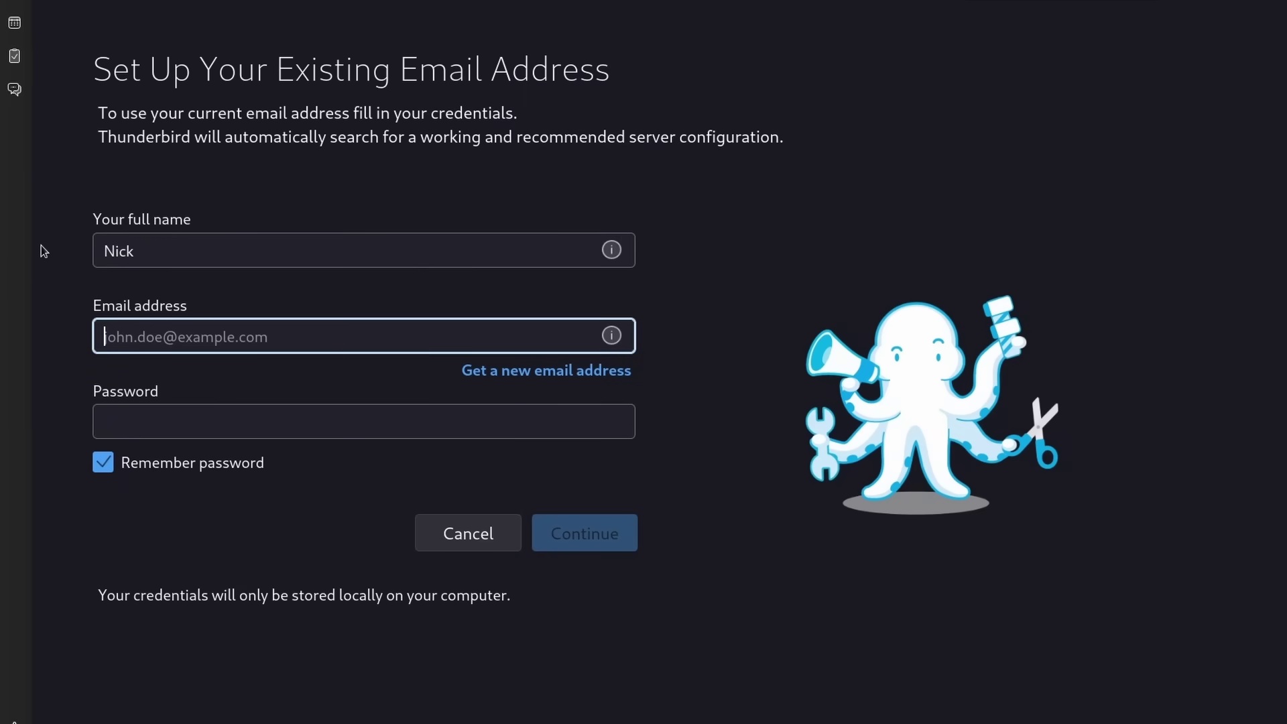
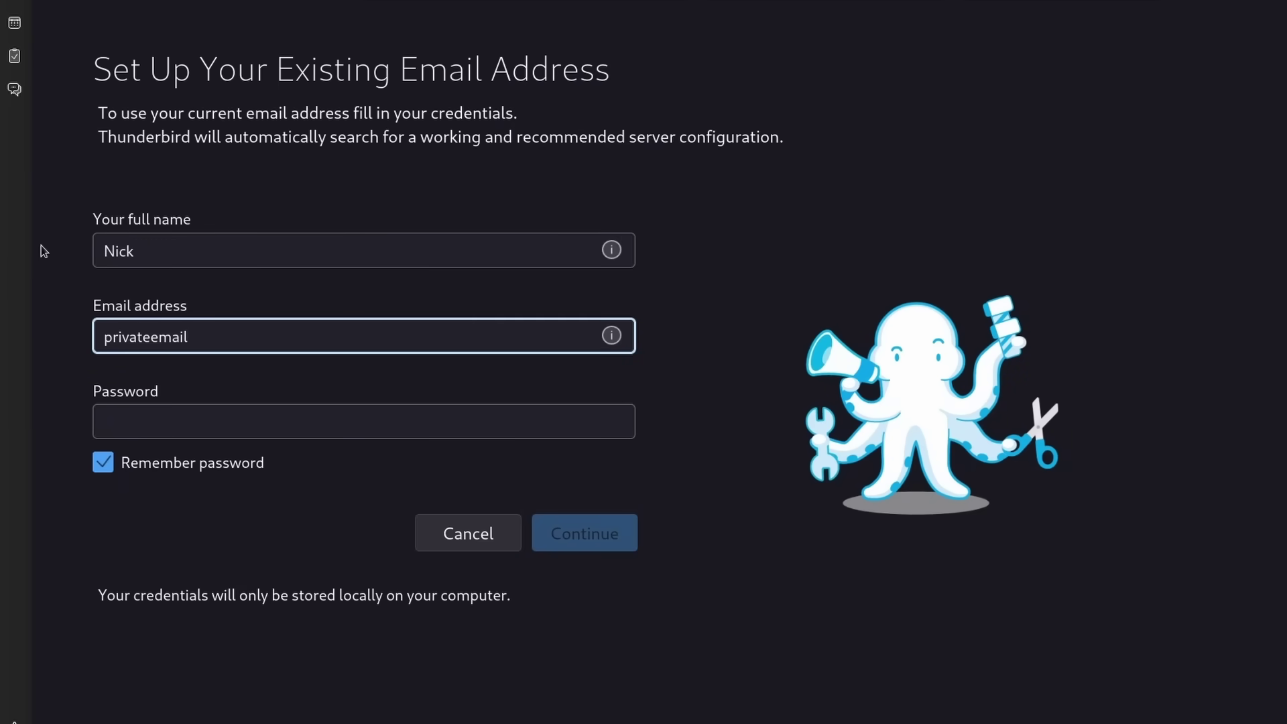
key(Tab)
text(••)
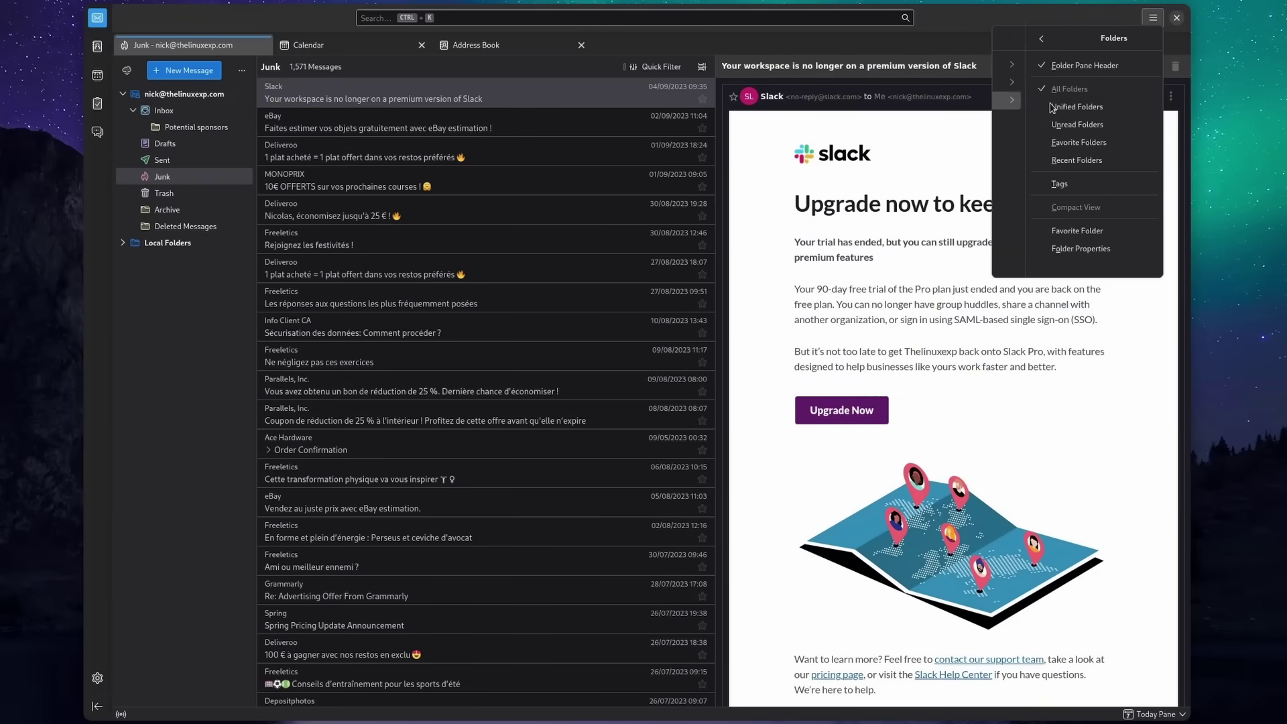
Step: Show Folders > Tags in the folder pane and view the Address Book toolbar customization
click(1052, 187)
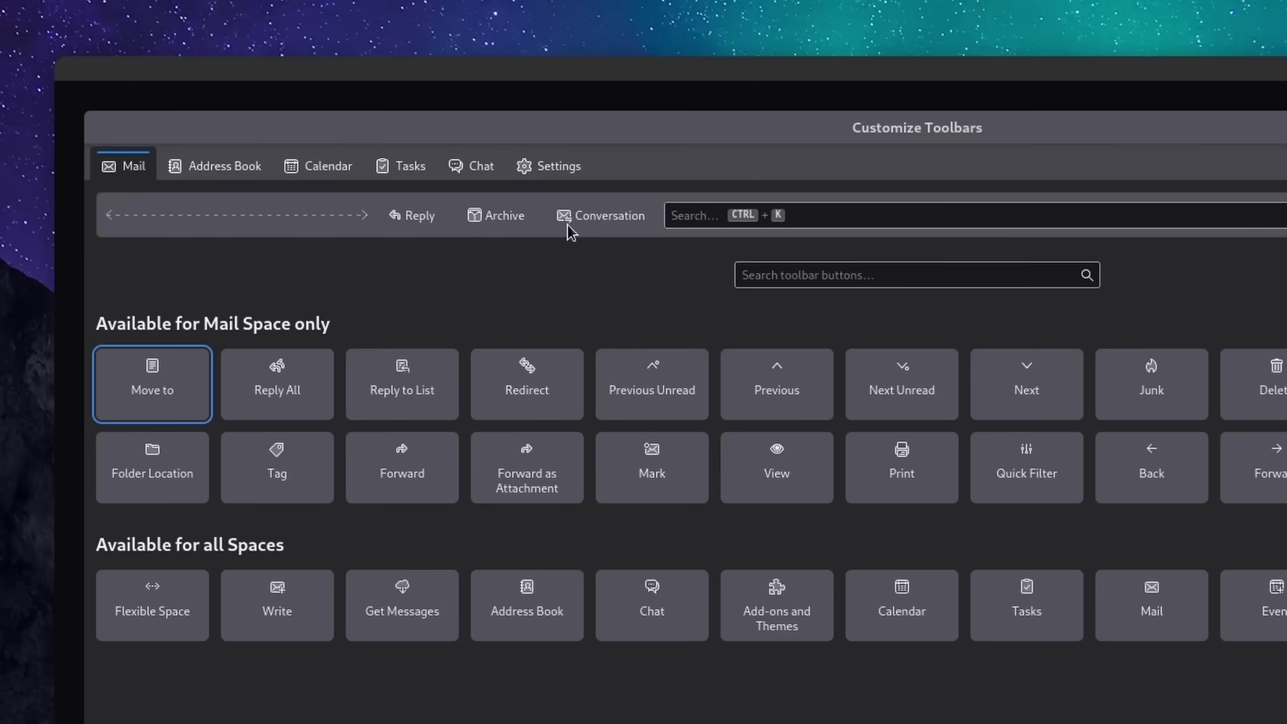
click(217, 166)
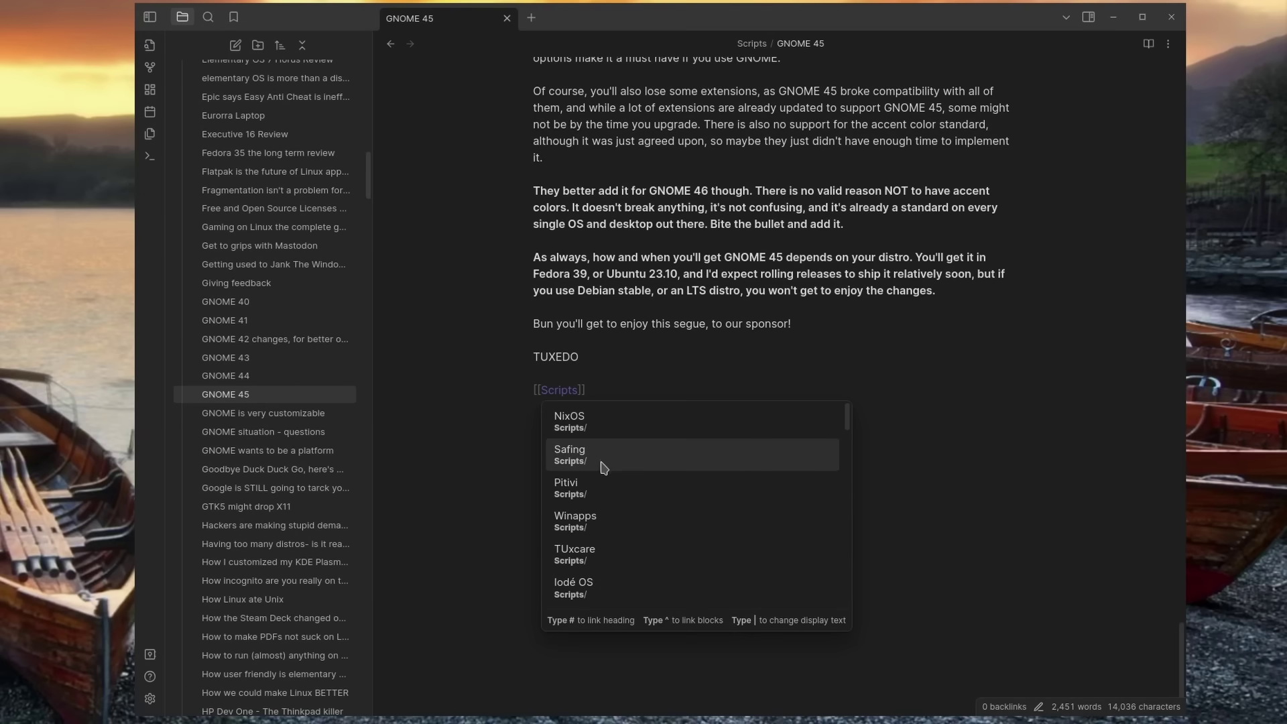
Step: Link the GNOME 45 note to GNOME 40, then pan around the graph view
scroll(615, 541, down, 2)
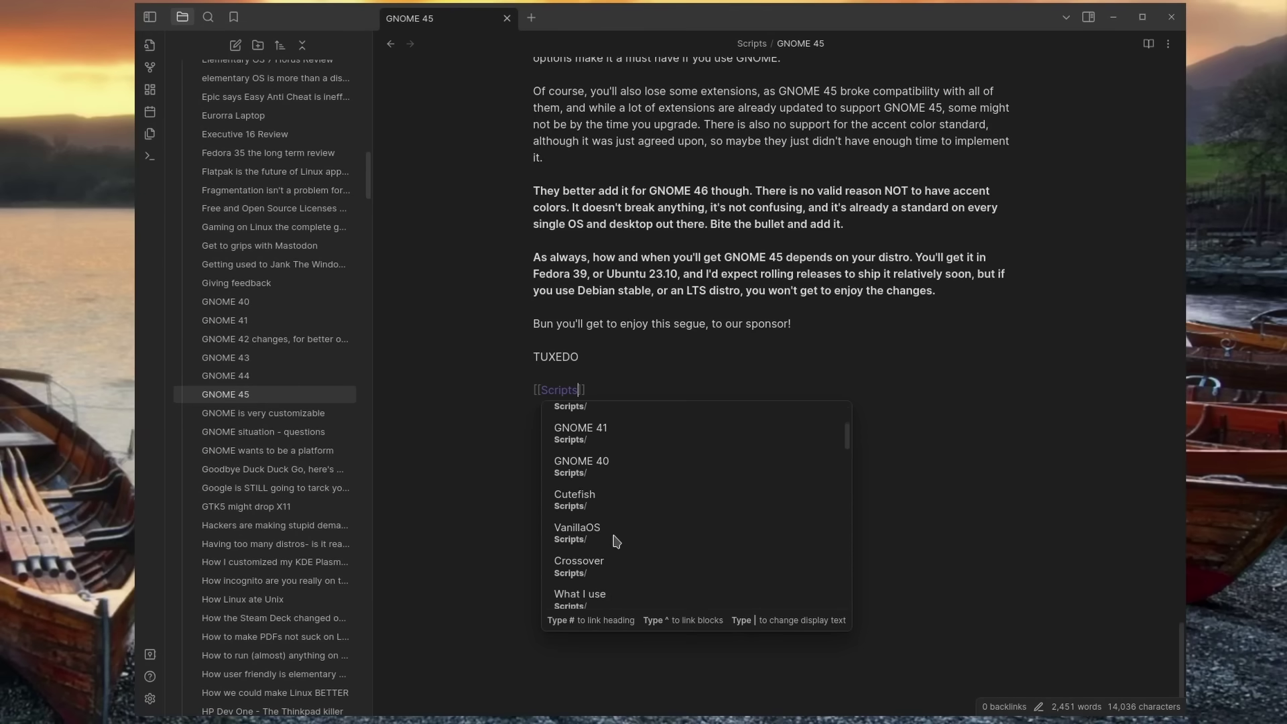
scroll(615, 542, up, 3)
click(633, 492)
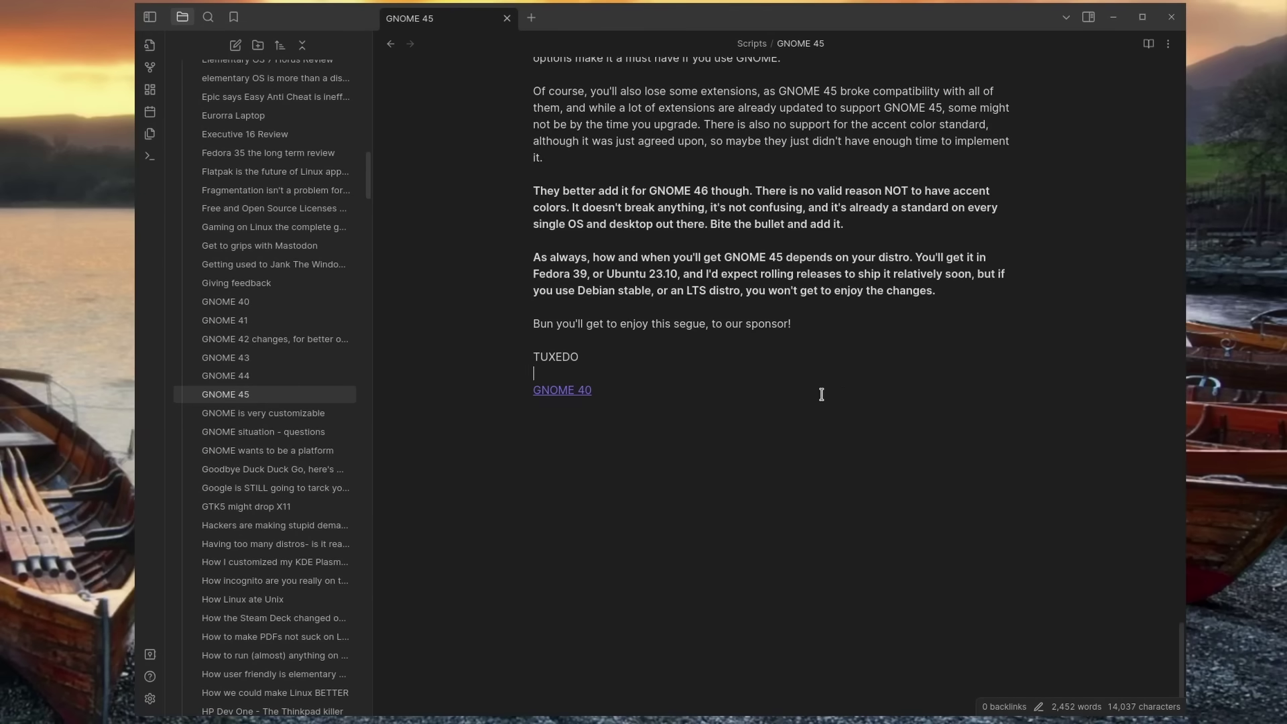
click(149, 68)
drag(796, 364, 776, 332)
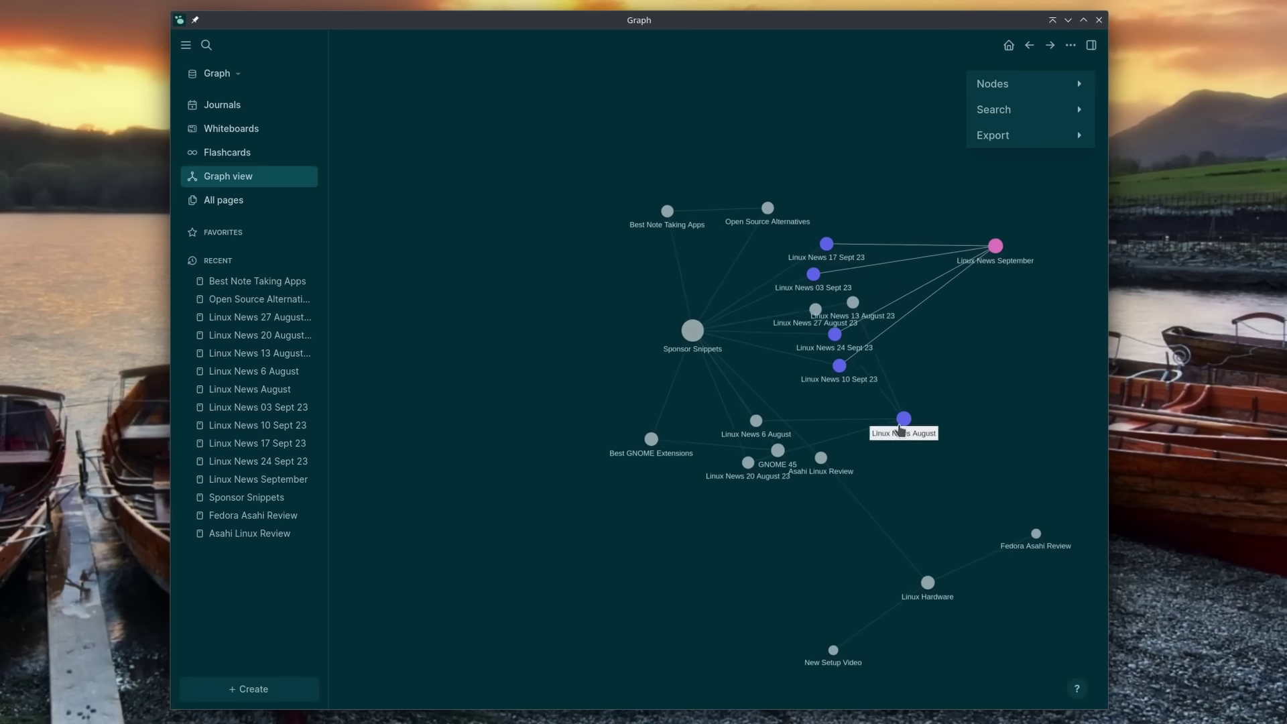
Step: Rearrange the Linux Hardware and Linux News September nodes, then browse the Plugins Marketplace
drag(894, 581, 664, 653)
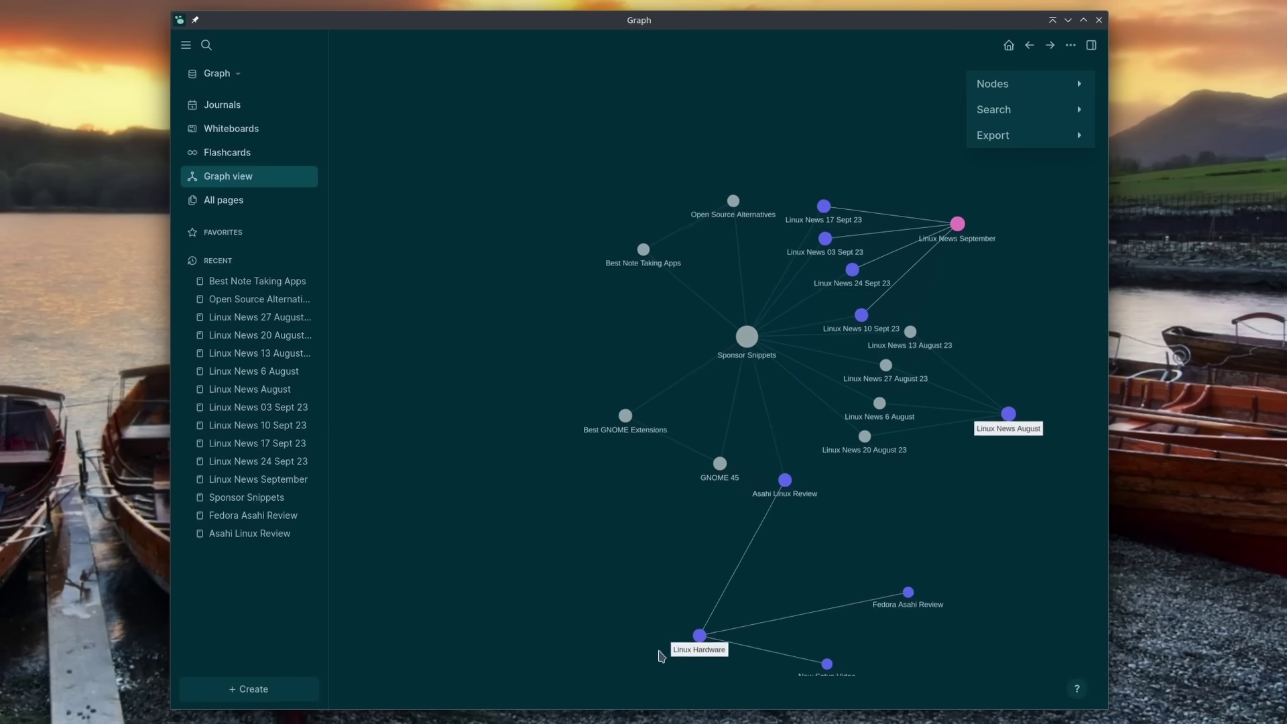
drag(788, 270, 848, 227)
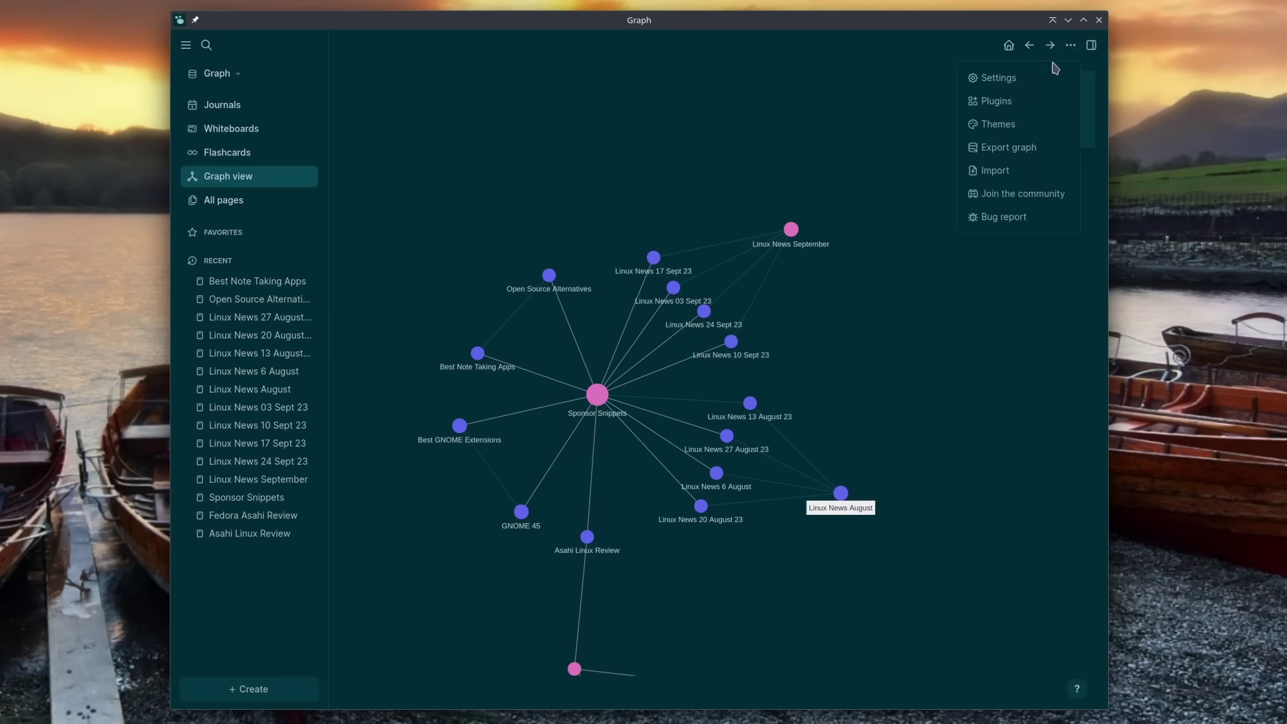
click(1017, 102)
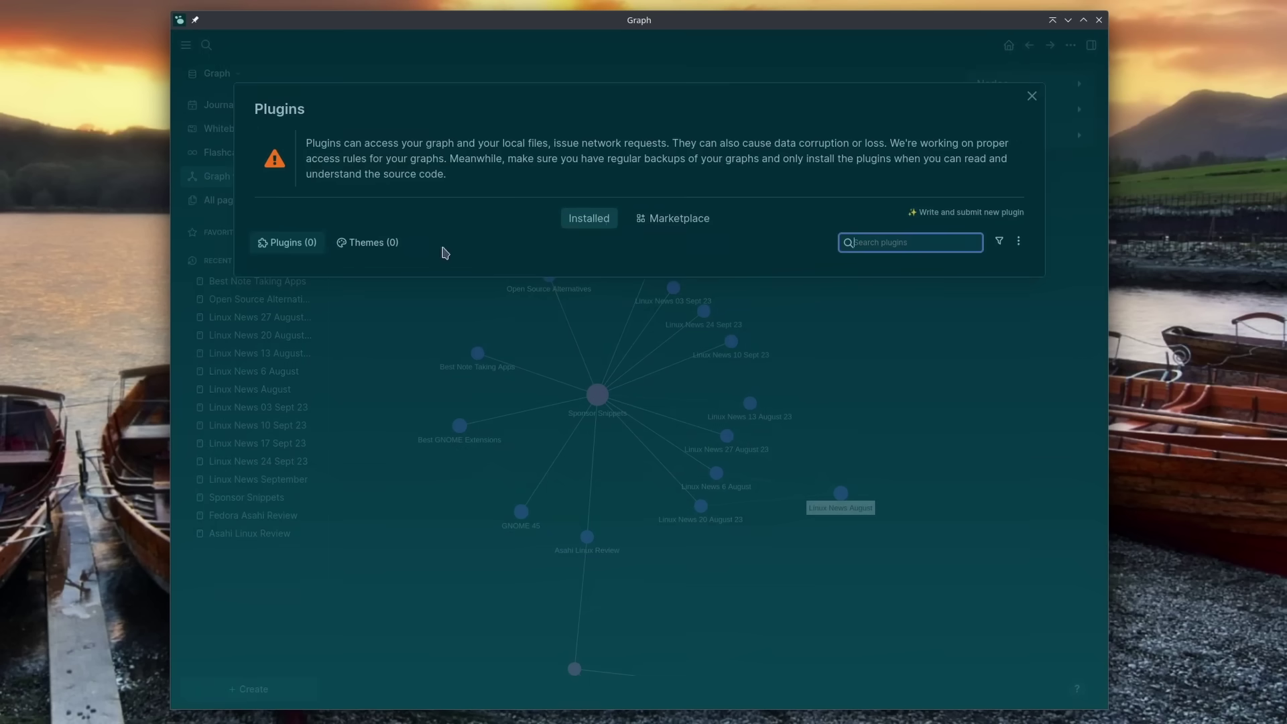
click(679, 218)
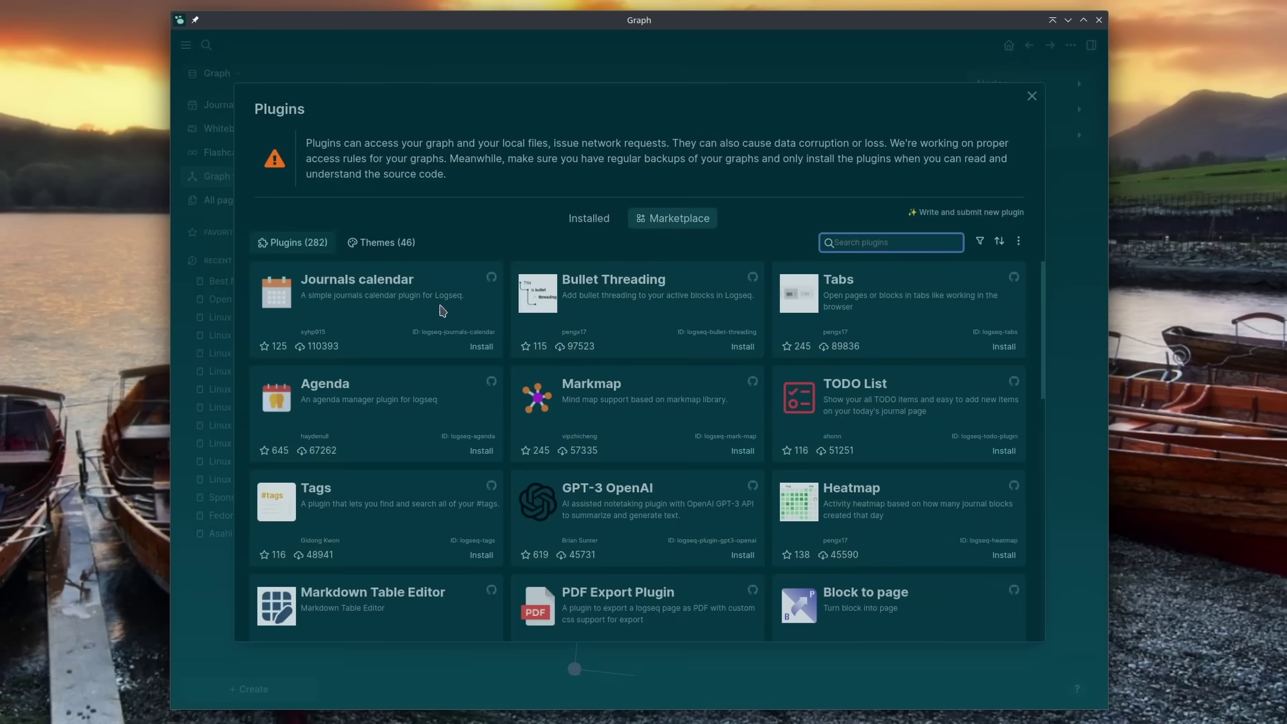
drag(1046, 282, 1042, 579)
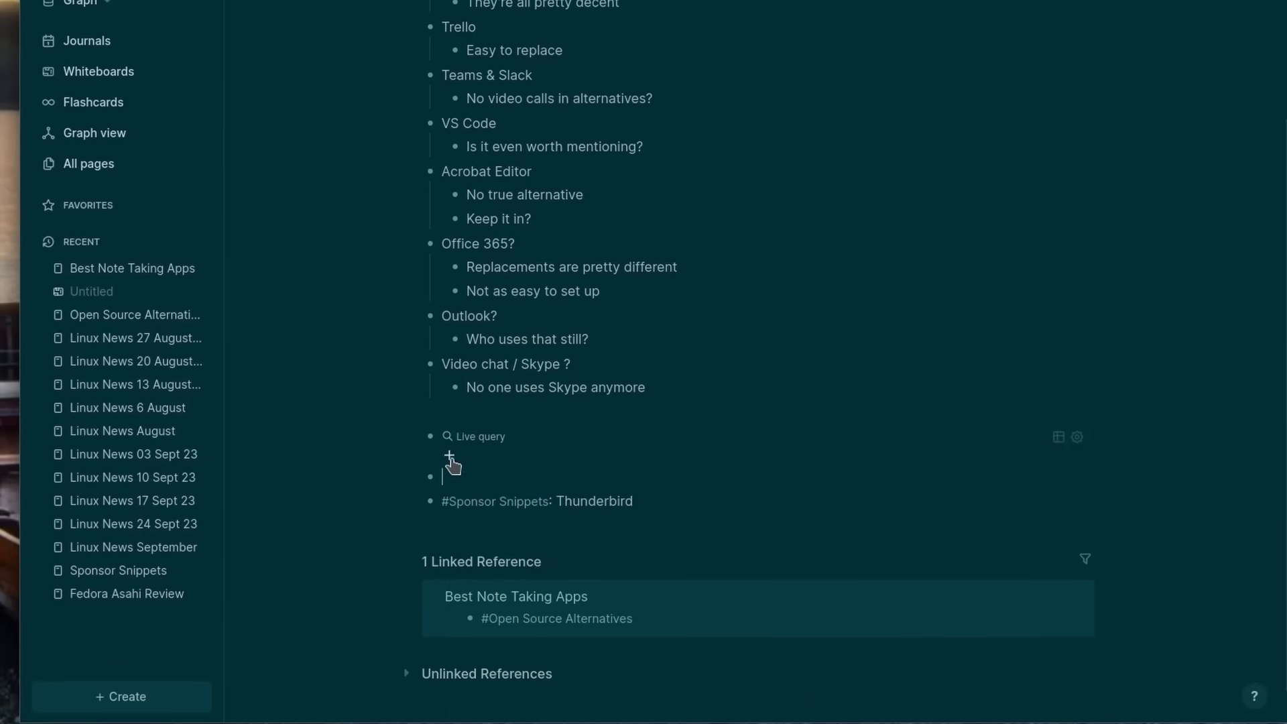
Step: Add a page filter for Asahi Linux Review to the live query
click(449, 457)
scroll(543, 580, down, 3)
click(526, 522)
scroll(532, 461, down, 3)
click(544, 431)
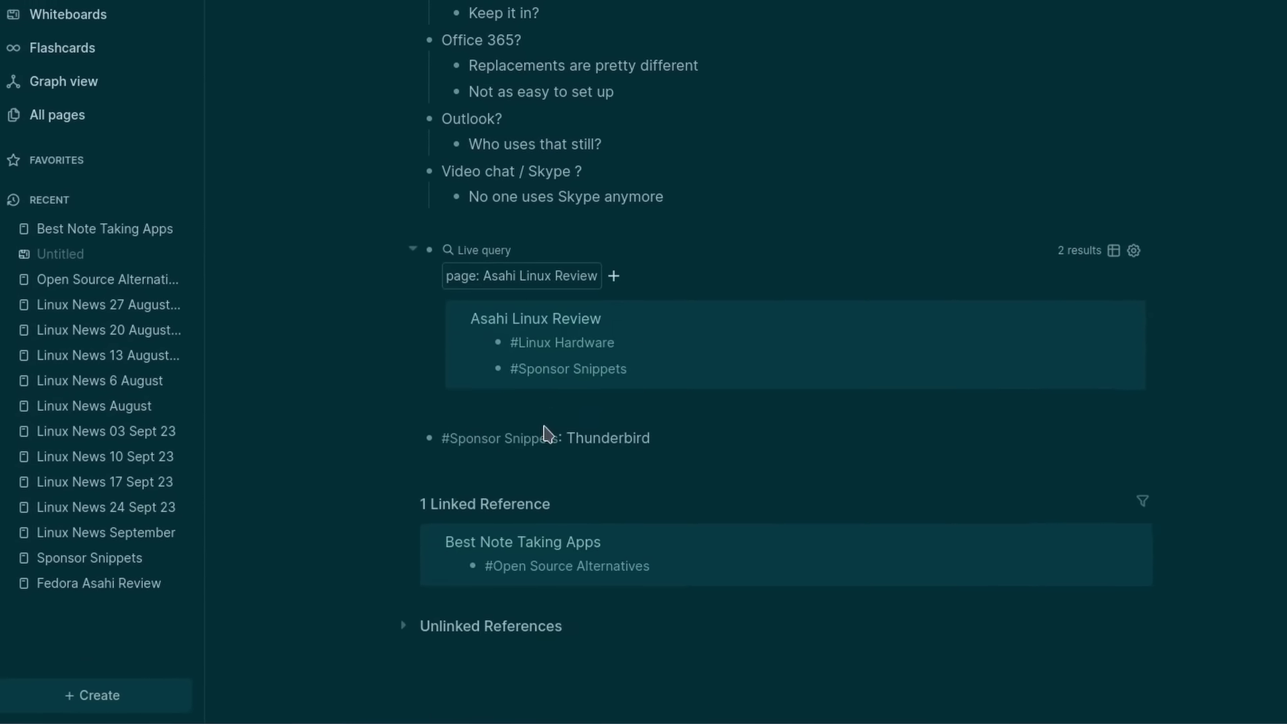
Step: Wrap the query in an AND group and start a new page clause inside it
click(617, 269)
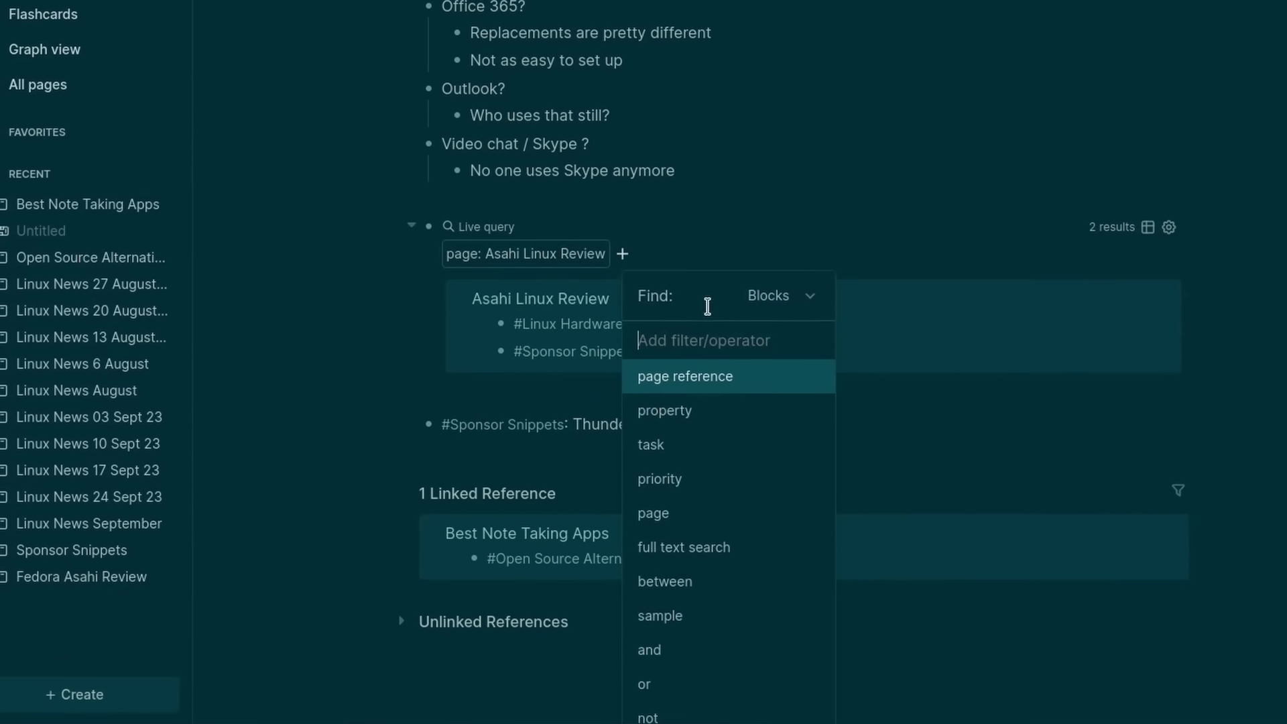
text(and)
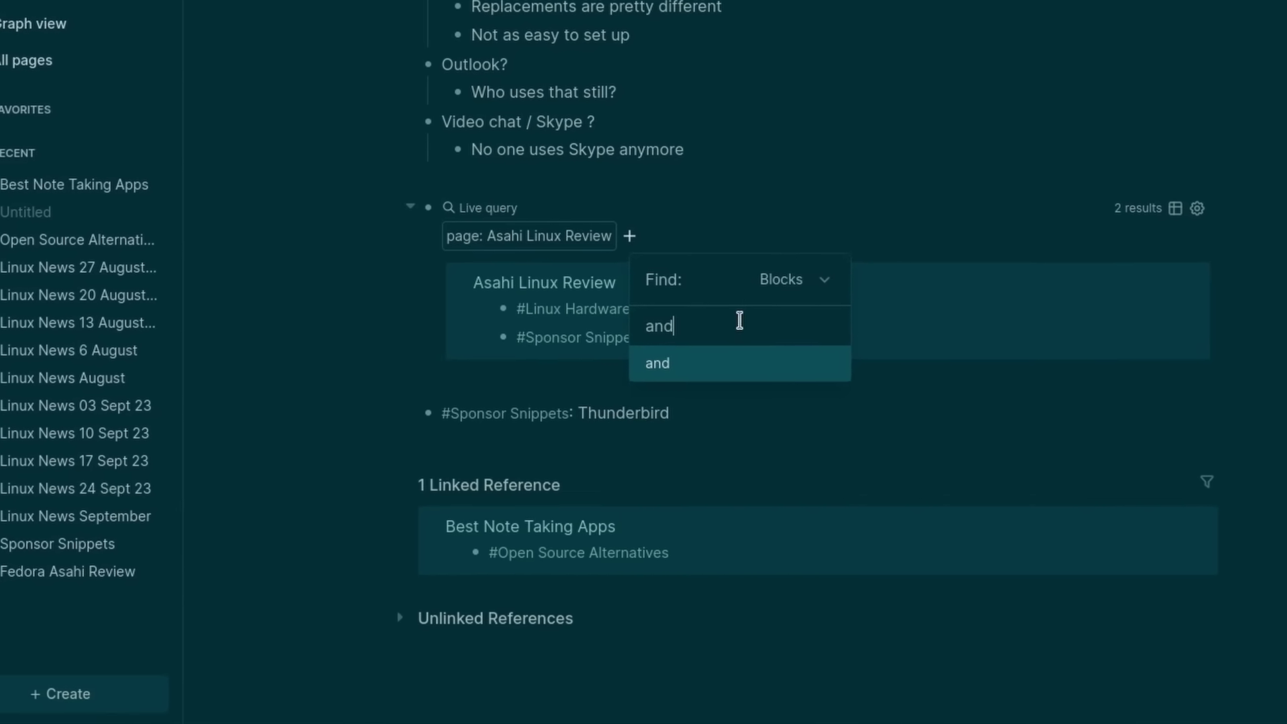
key(Return)
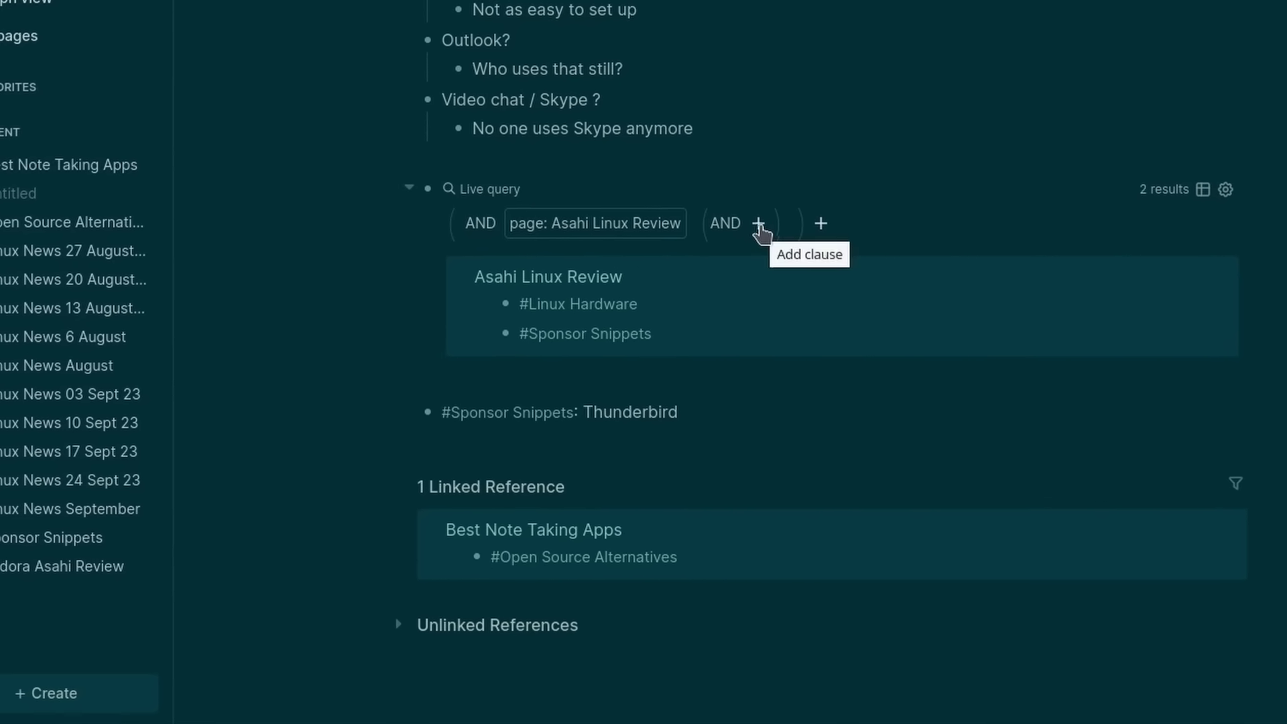
click(759, 222)
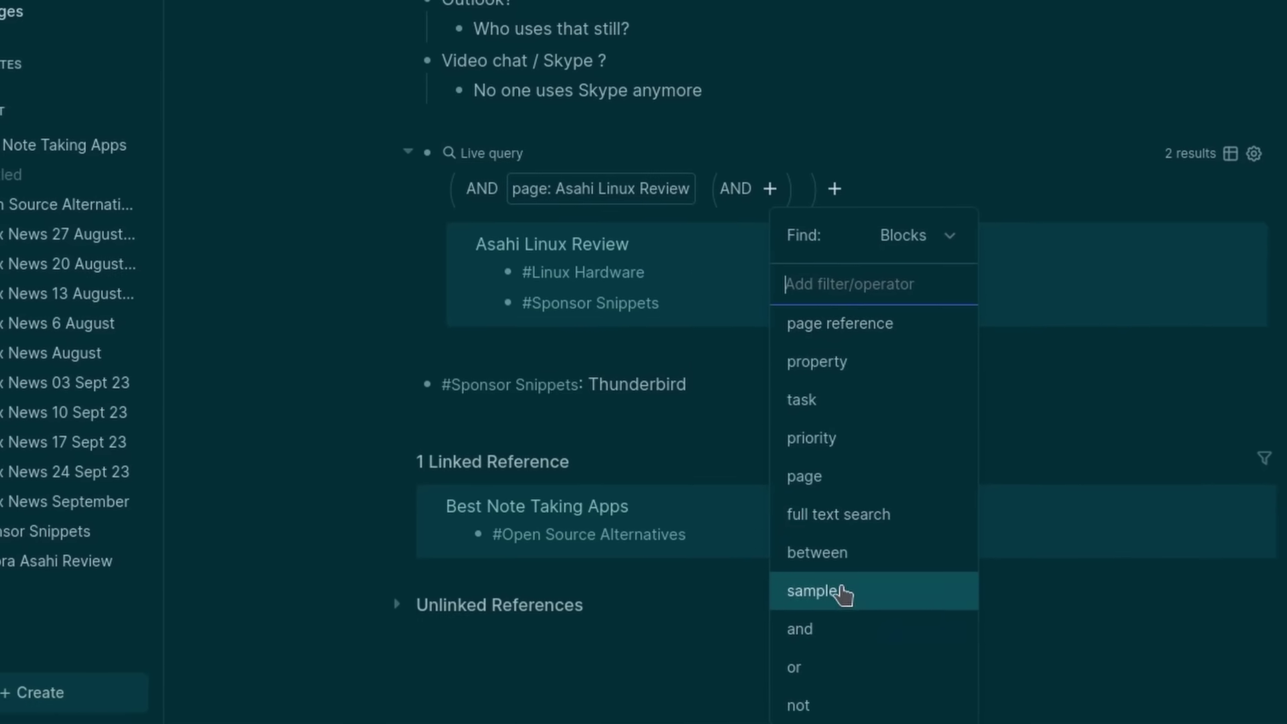
click(842, 471)
scroll(861, 476, down, 5)
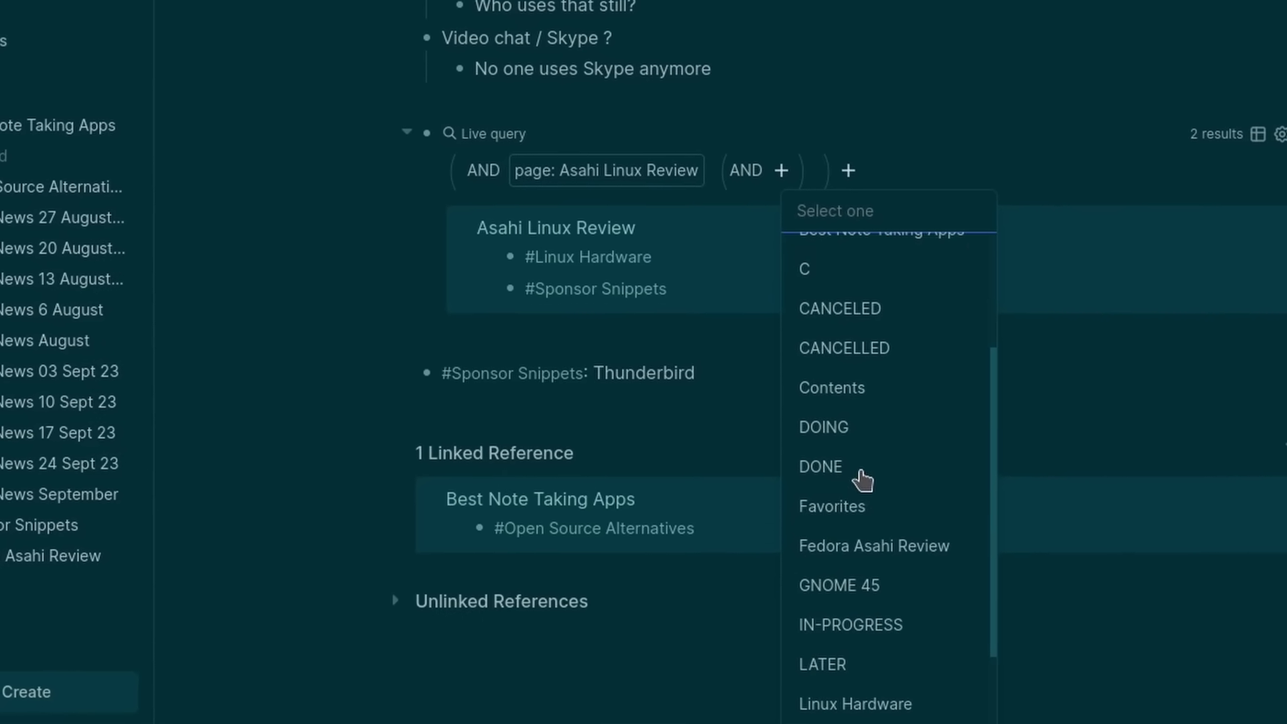
scroll(895, 495, down, 8)
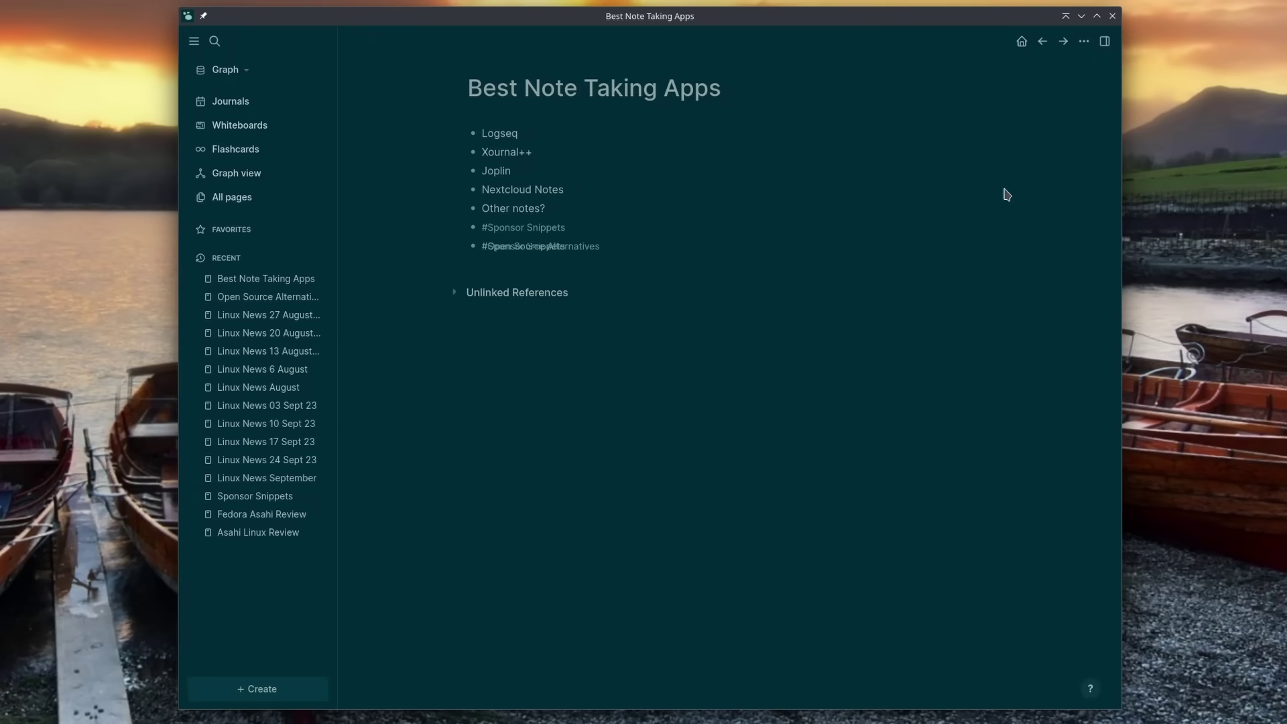
Step: Move the Notes sketch above Benefits, then view the iOS and Android downloads on logseq.com
drag(660, 130, 809, 130)
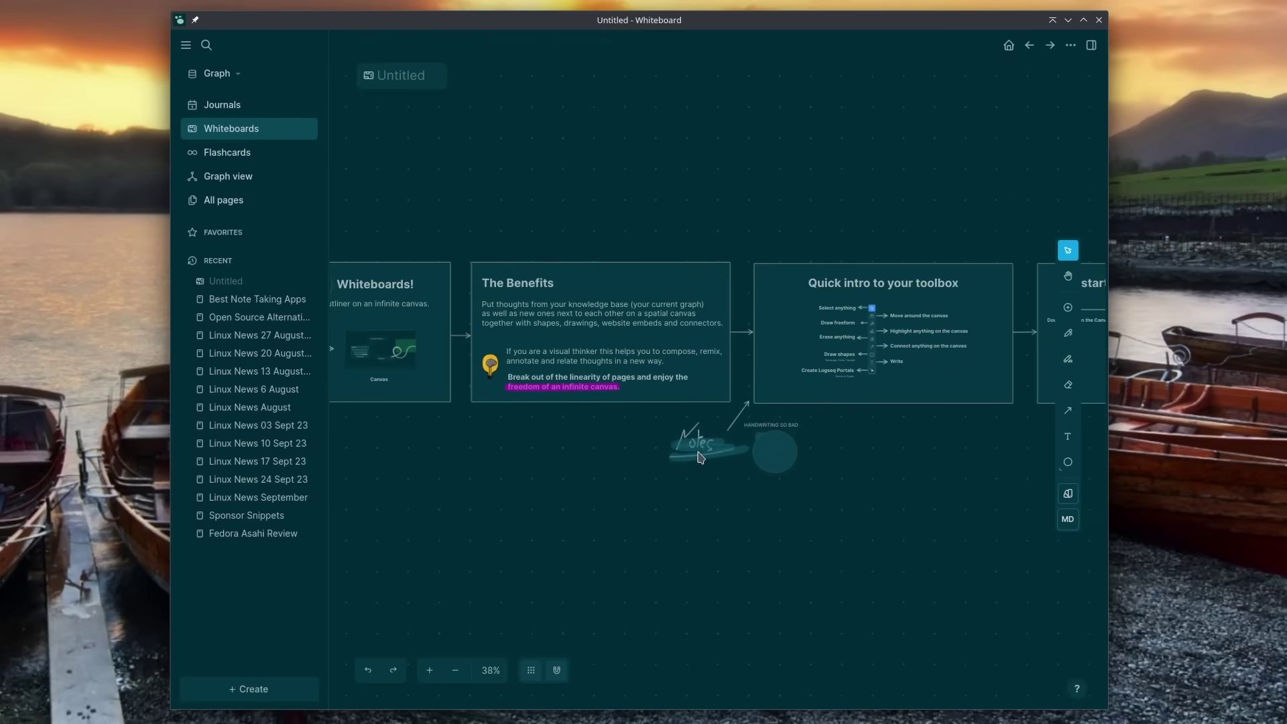
scroll(702, 456, up, 2)
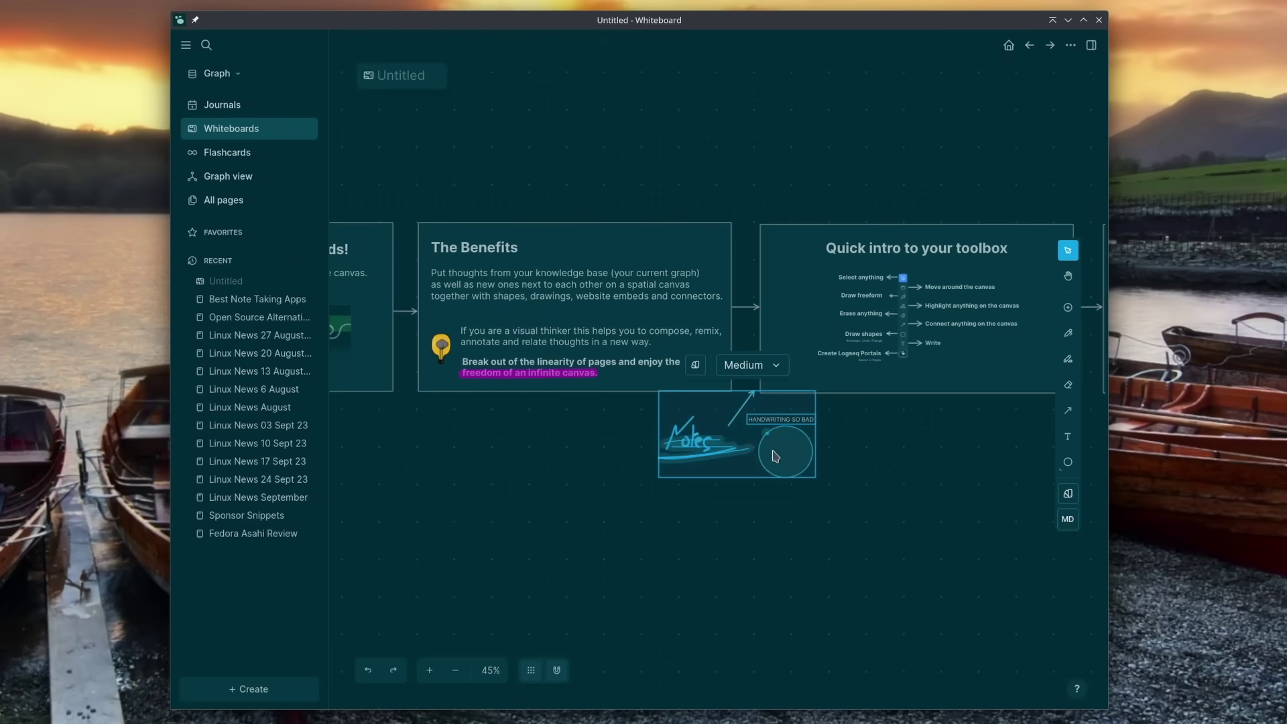
mouse_move(776, 456)
mouse_down()
mouse_move(800, 290)
mouse_move(745, 164)
mouse_up()
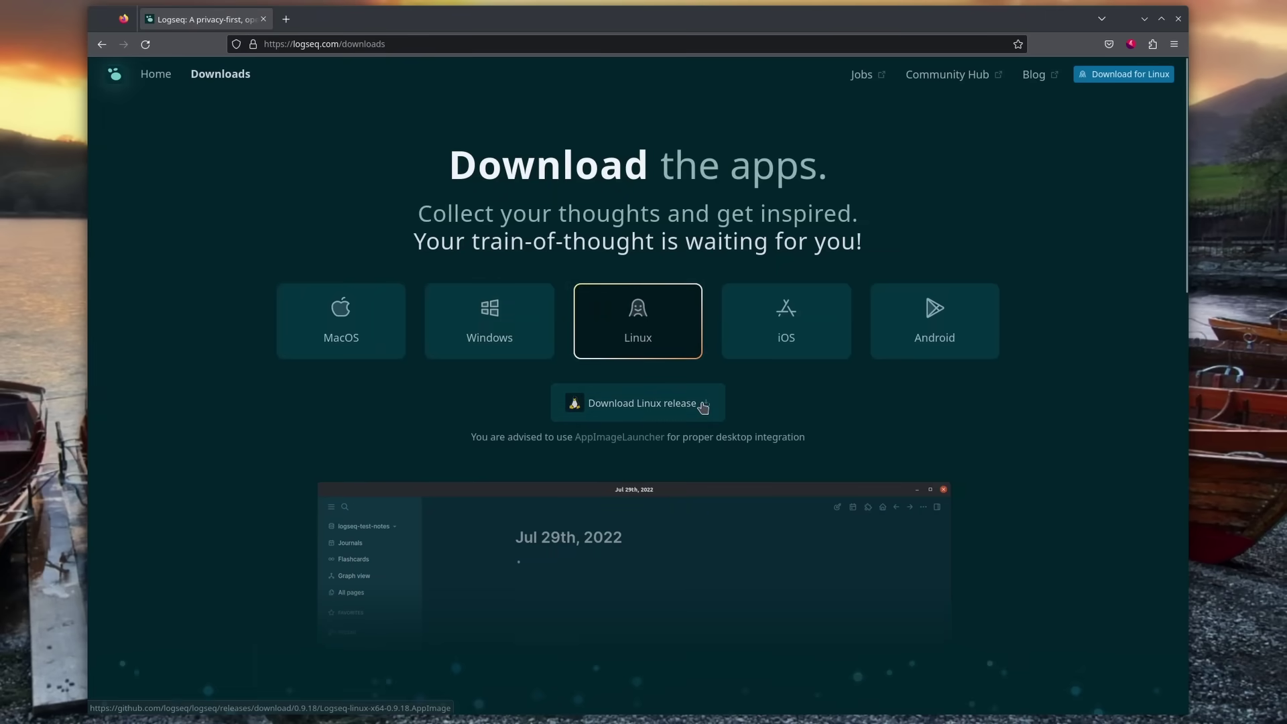
click(777, 333)
click(931, 328)
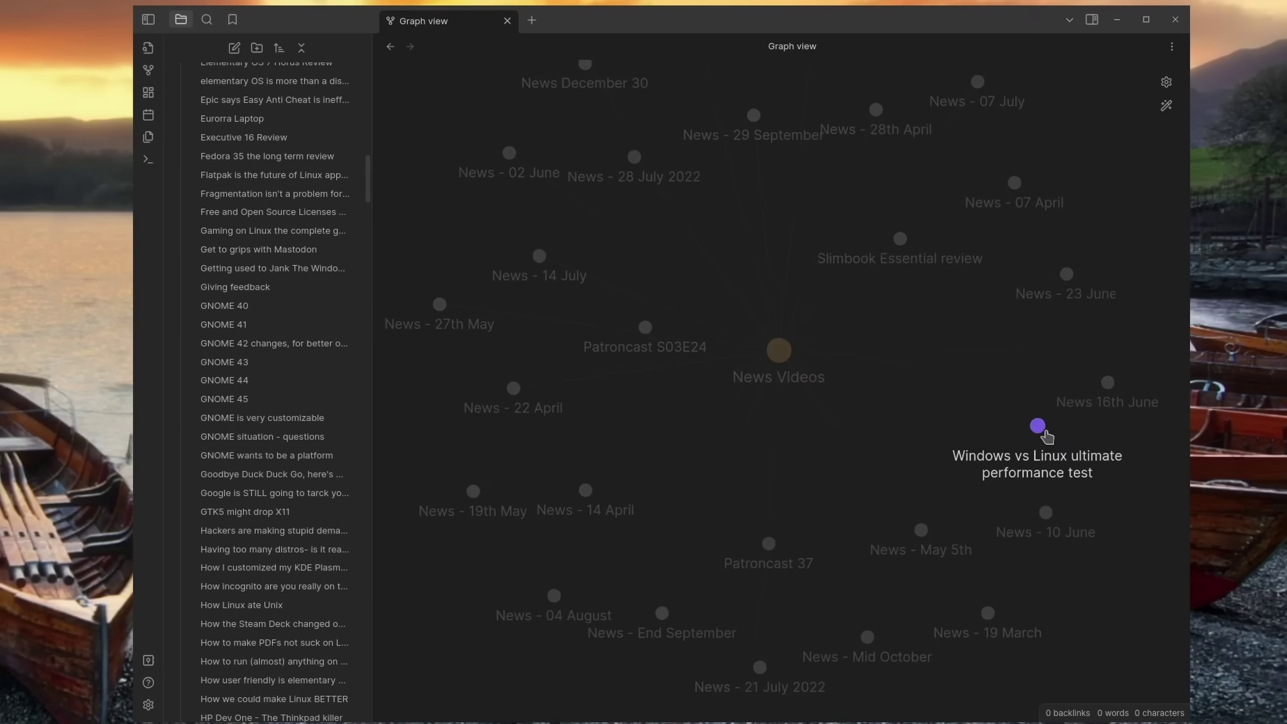
Step: Drag the Windows vs Linux and News Videos nodes to rearrange the graph
drag(1051, 437, 1150, 487)
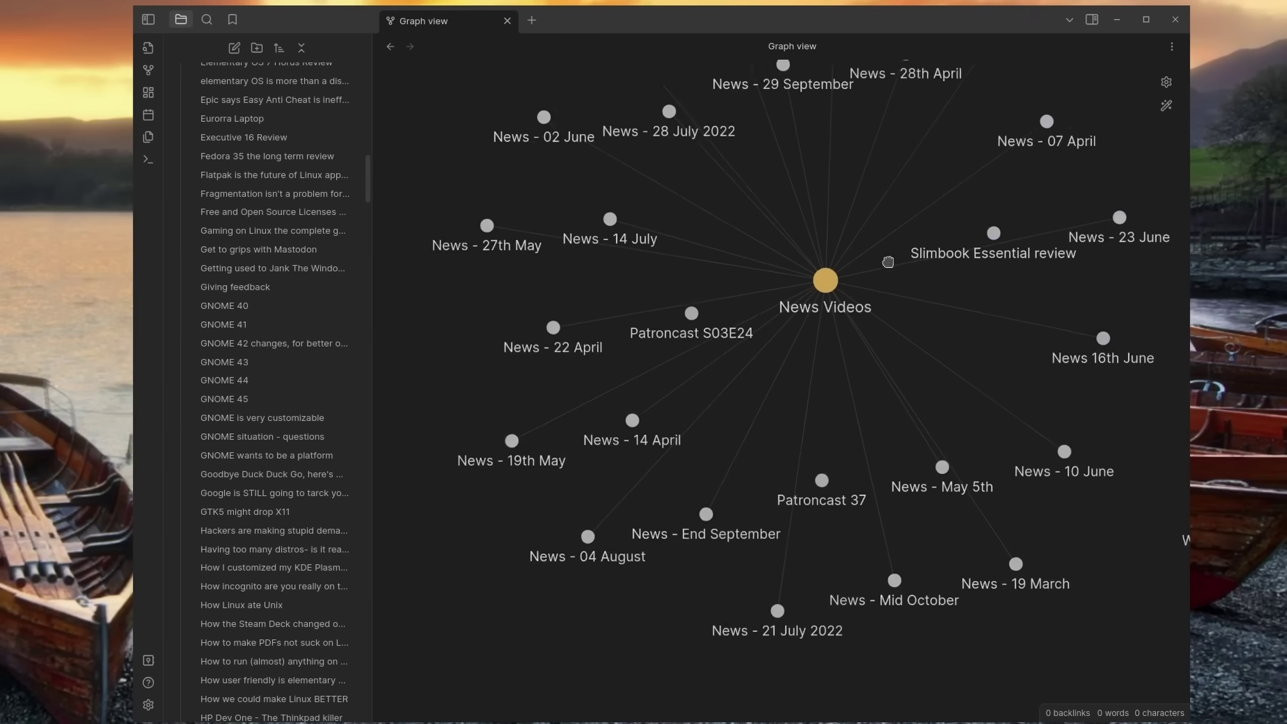
scroll(872, 268, down, 5)
drag(711, 386, 768, 367)
scroll(866, 381, down, 5)
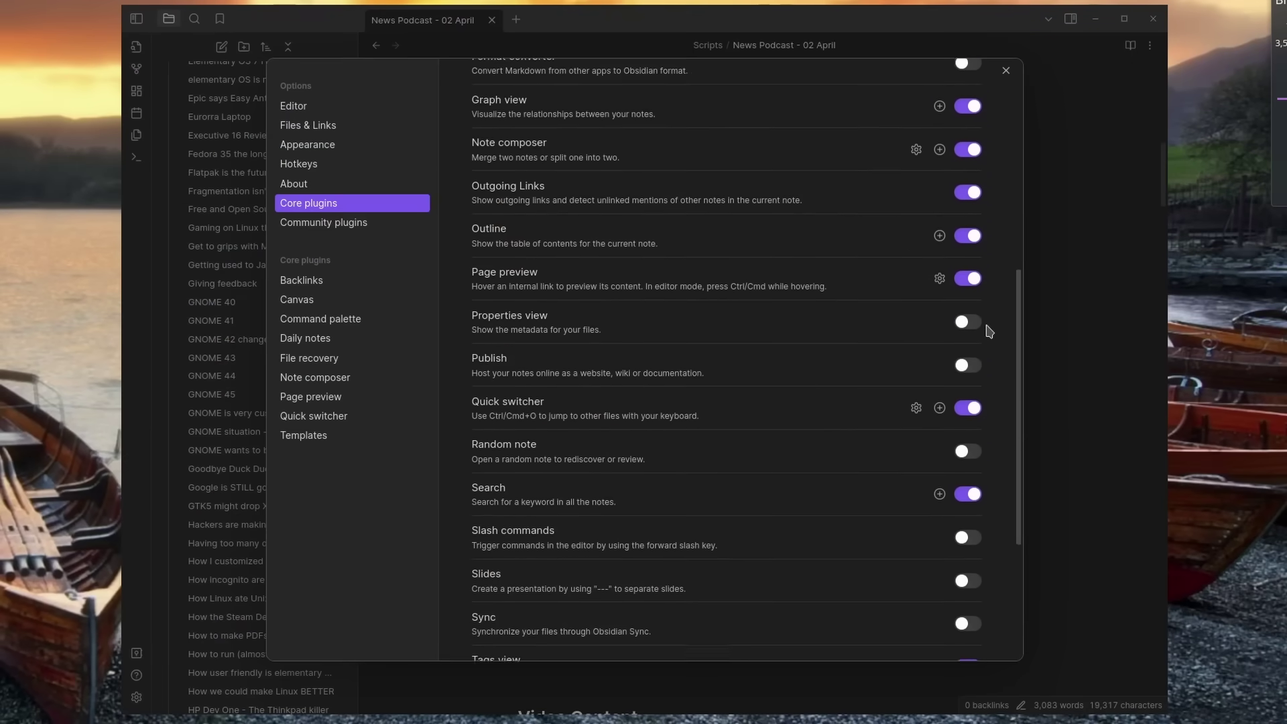
scroll(988, 334, down, 5)
Step: Turn on community plugins in Settings and scroll through the community plugin browser
click(334, 226)
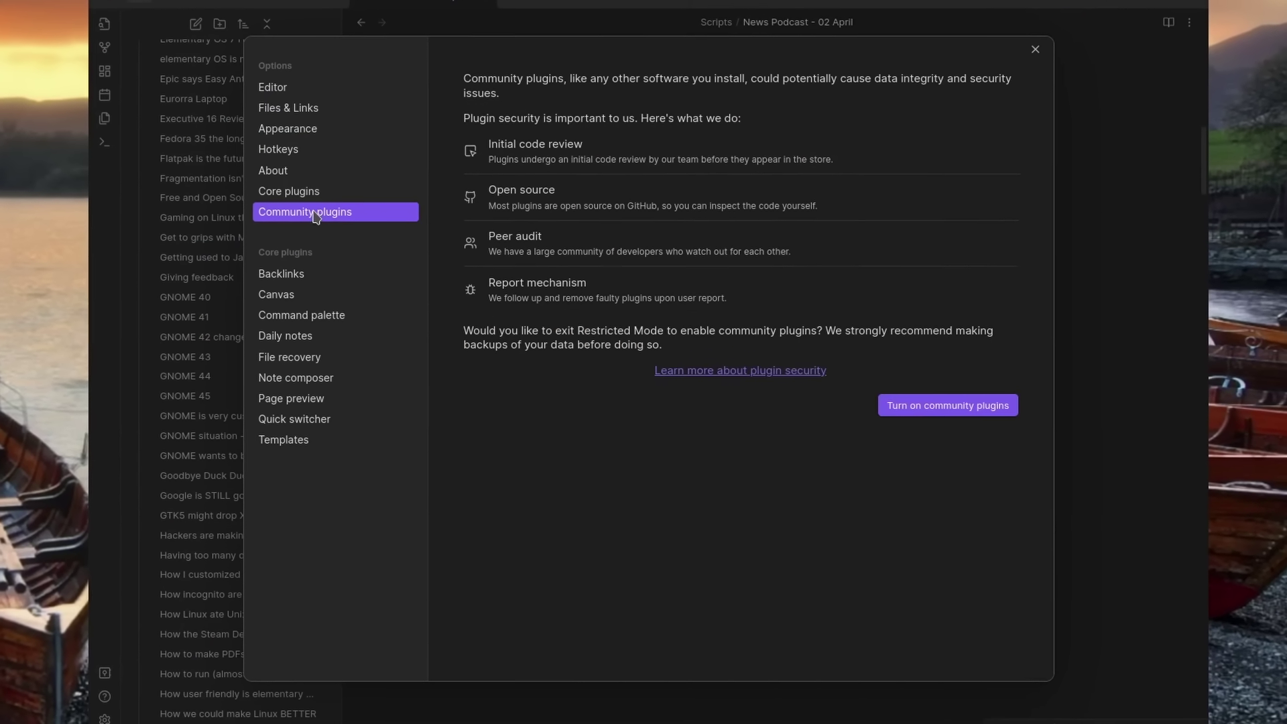
click(945, 405)
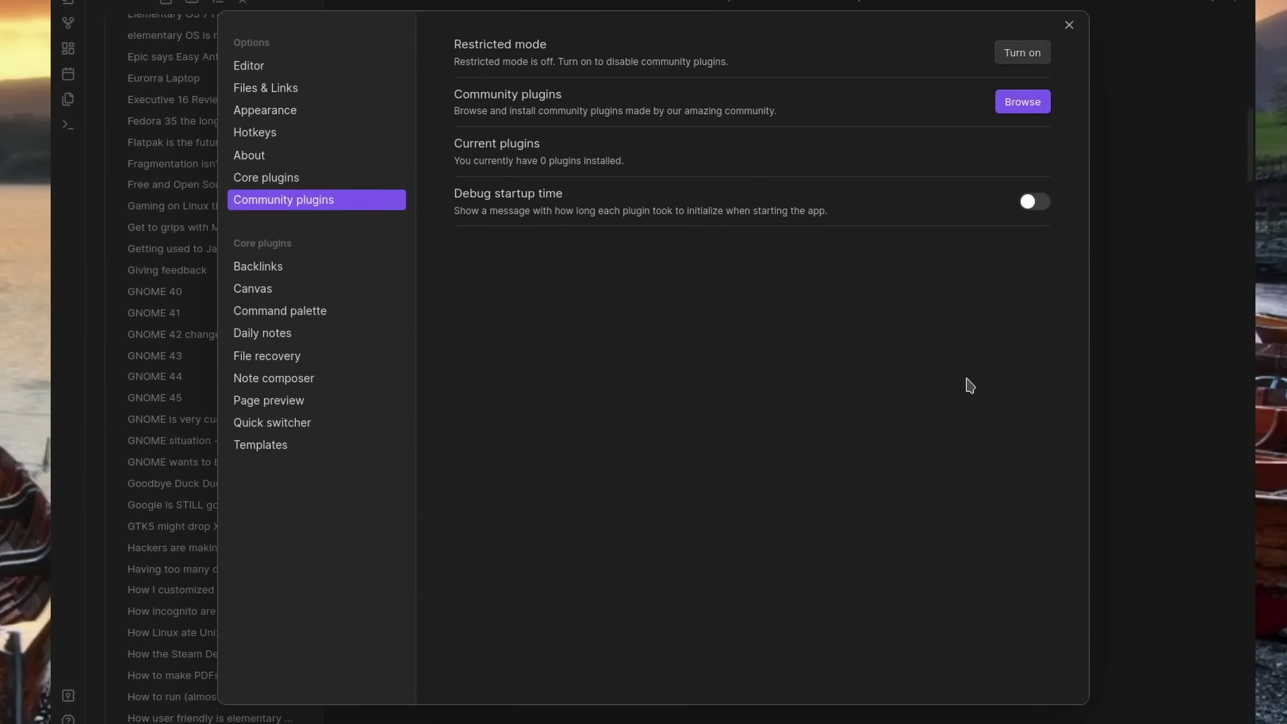
click(1022, 101)
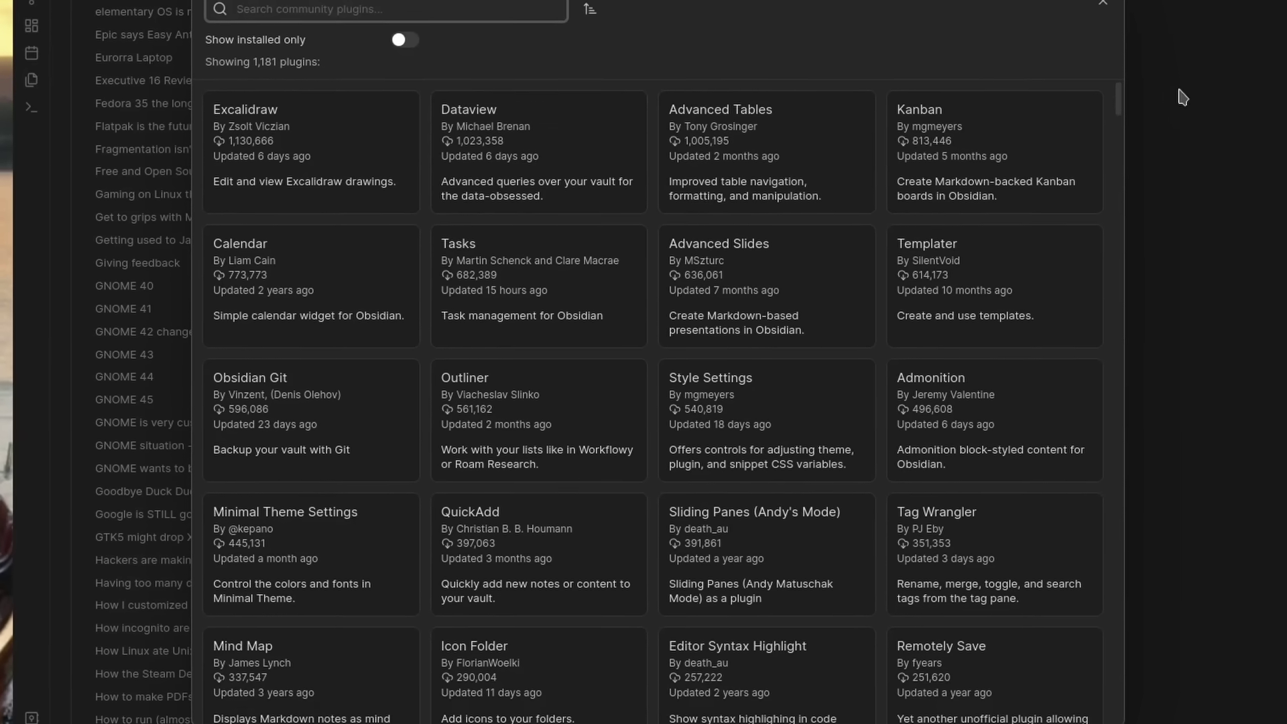
scroll(1116, 100, down, 10)
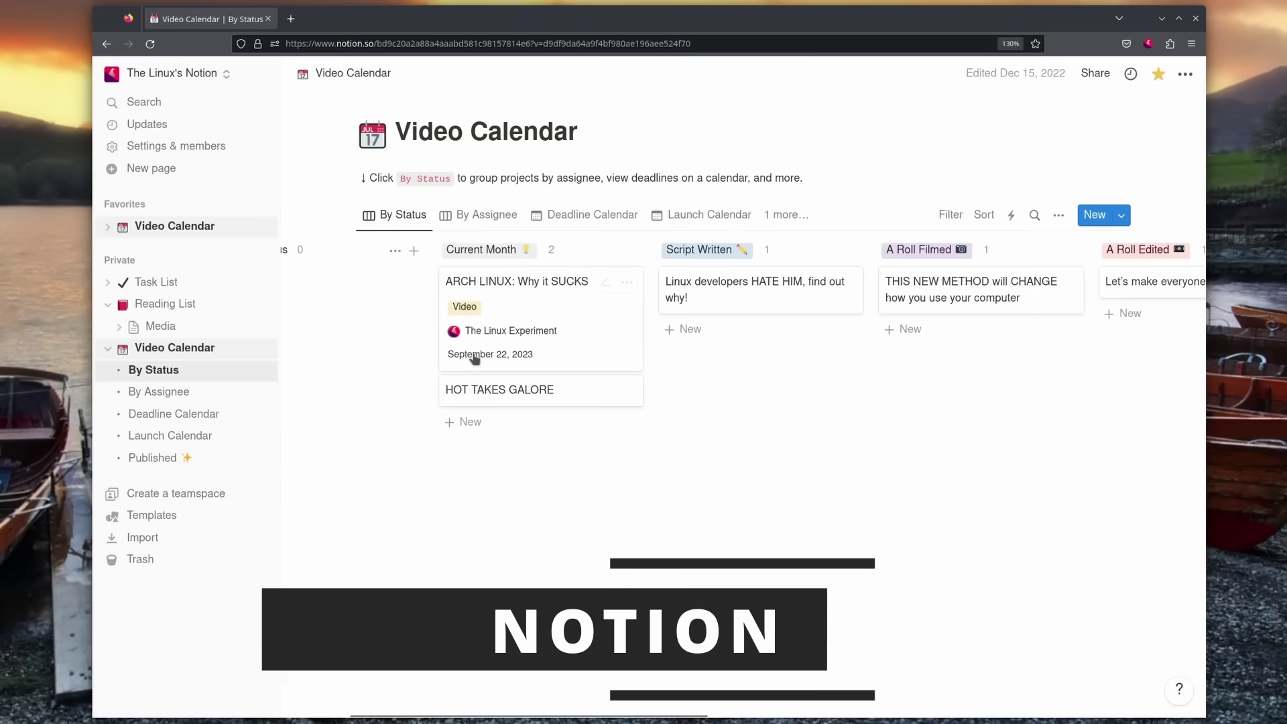
Step: Scroll across the board and open the ARCH LINUX: Why it SUCKS video's page
scroll(510, 376, right, 3)
scroll(616, 288, right, 4)
scroll(668, 297, right, 5)
scroll(1025, 295, right, 8)
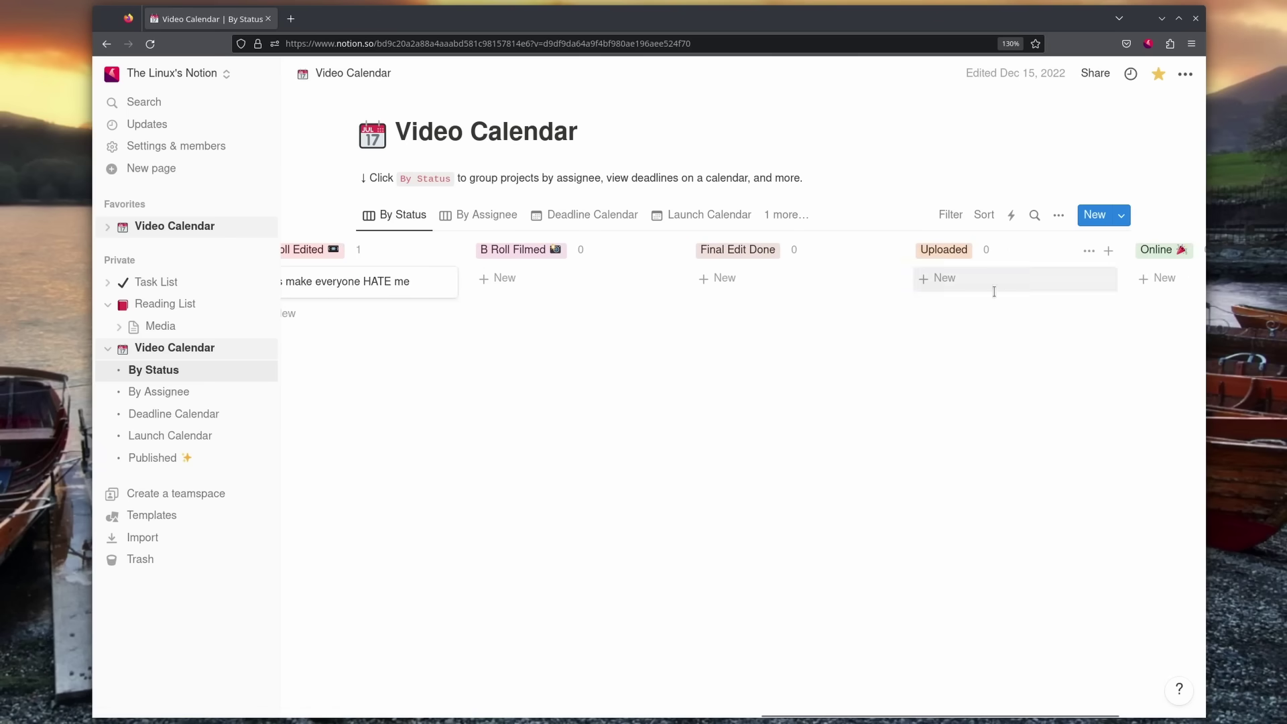
scroll(994, 289, left, 15)
scroll(994, 292, left, 7)
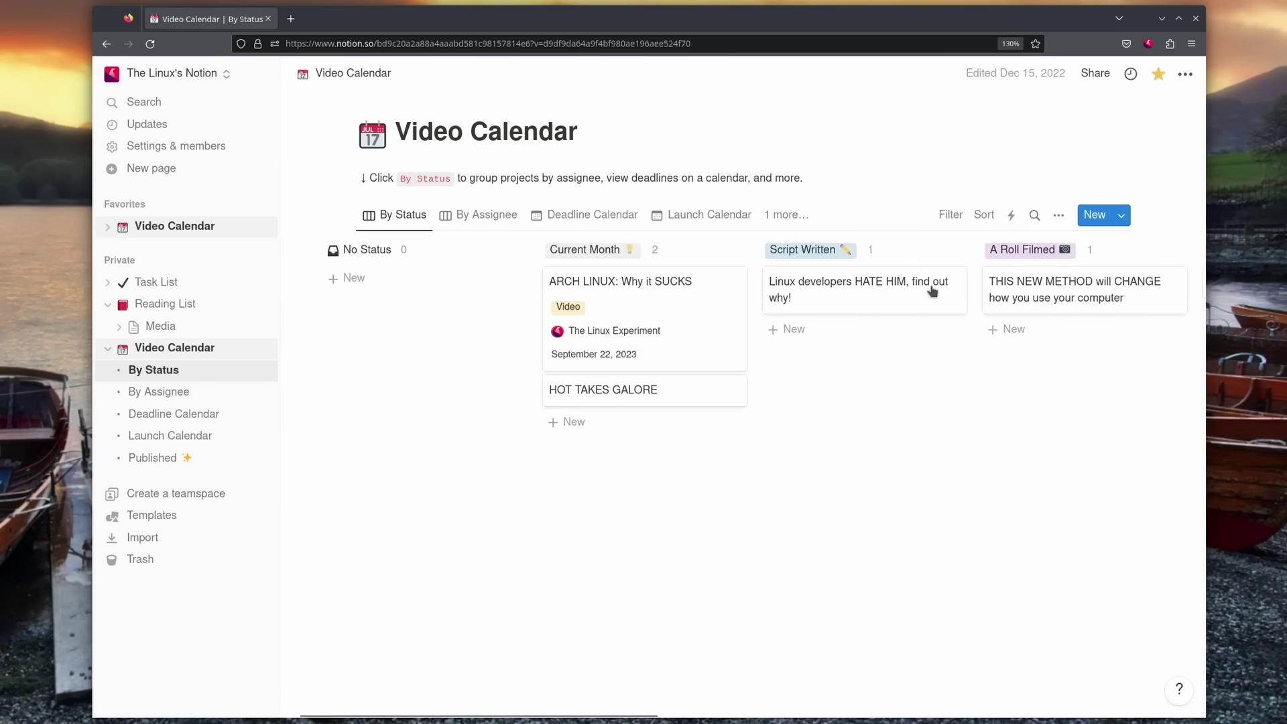
click(689, 302)
Step: Set its Publication Date to September 30, 2023, then enter NO in the Sponsor field
scroll(838, 282, down, 4)
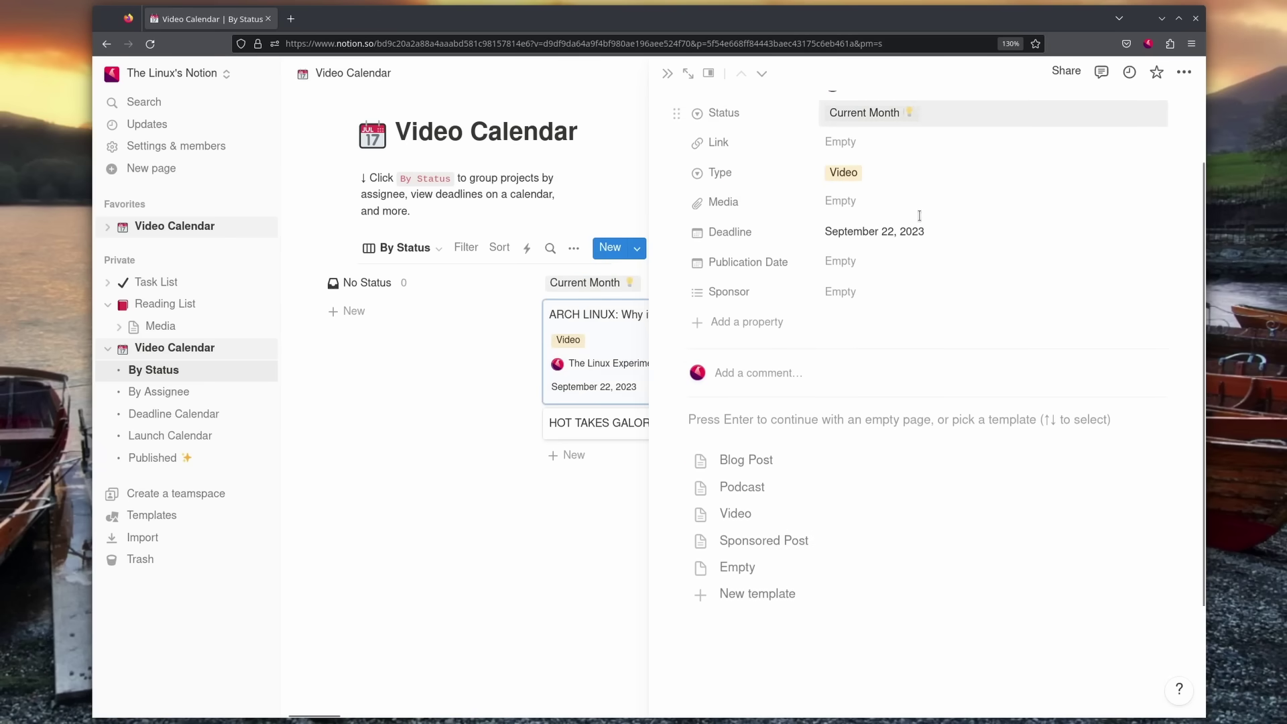
scroll(804, 302, up, 4)
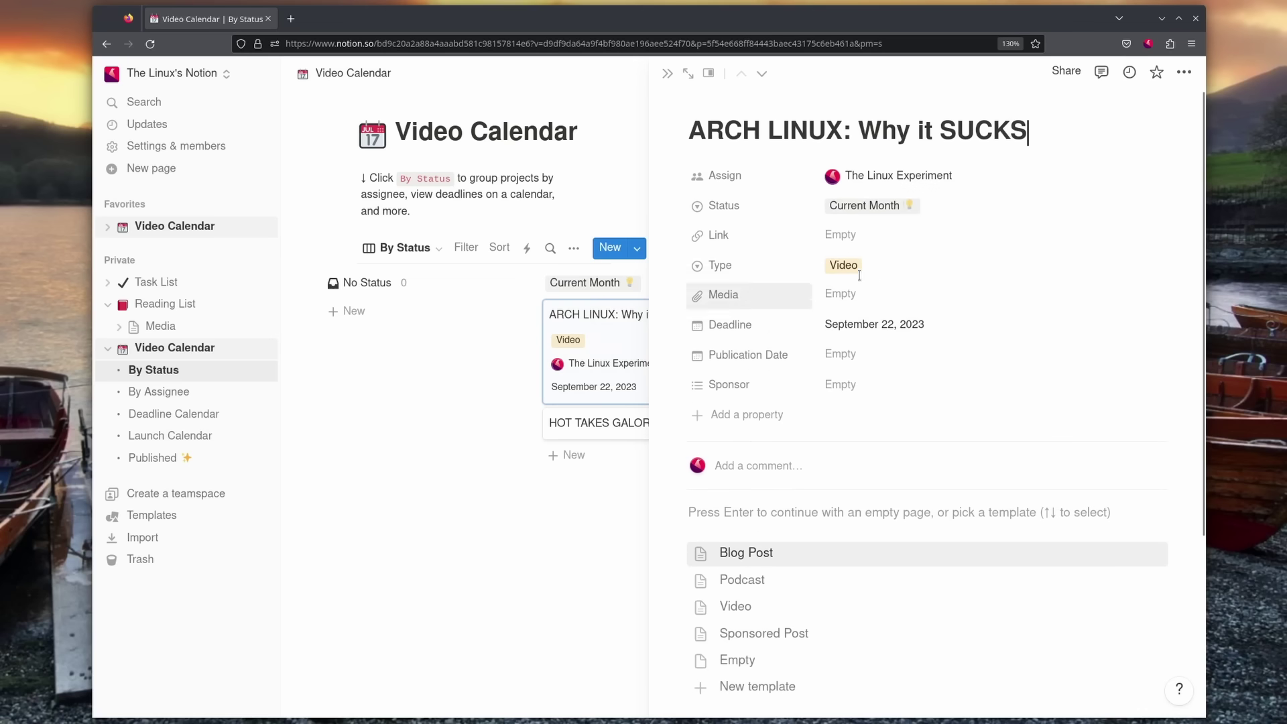
click(848, 353)
click(973, 479)
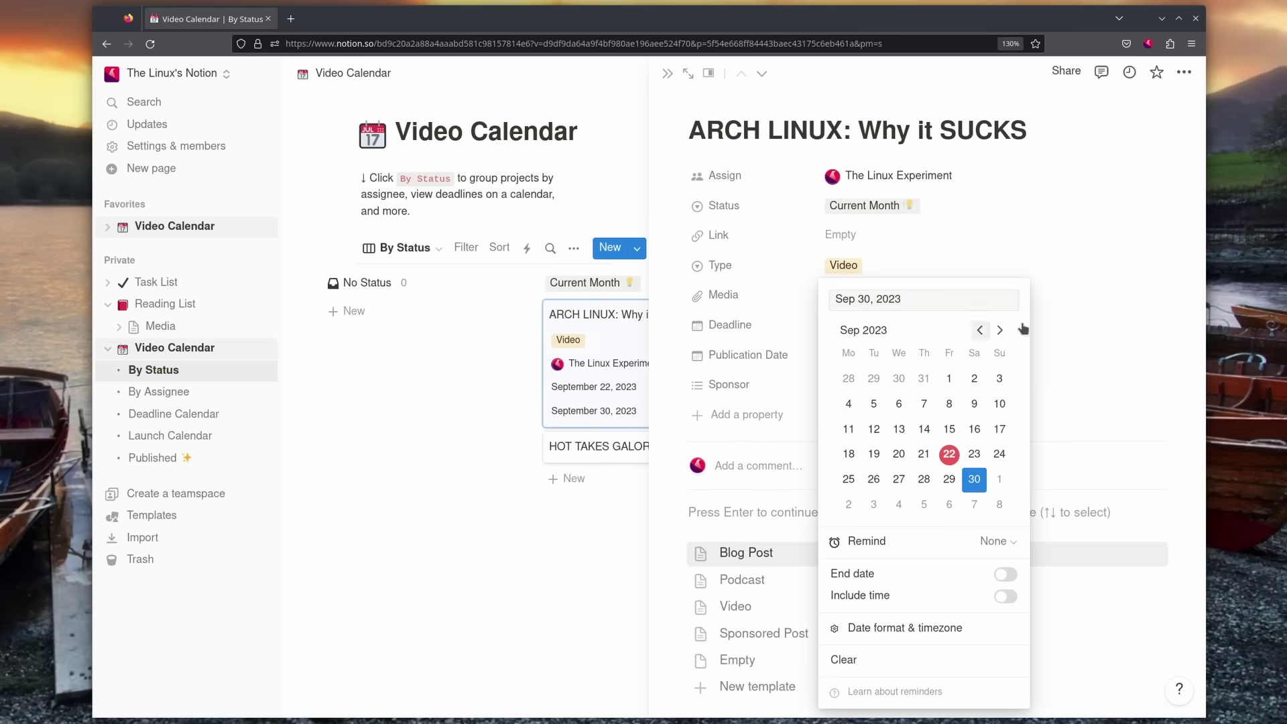
click(1044, 327)
click(851, 385)
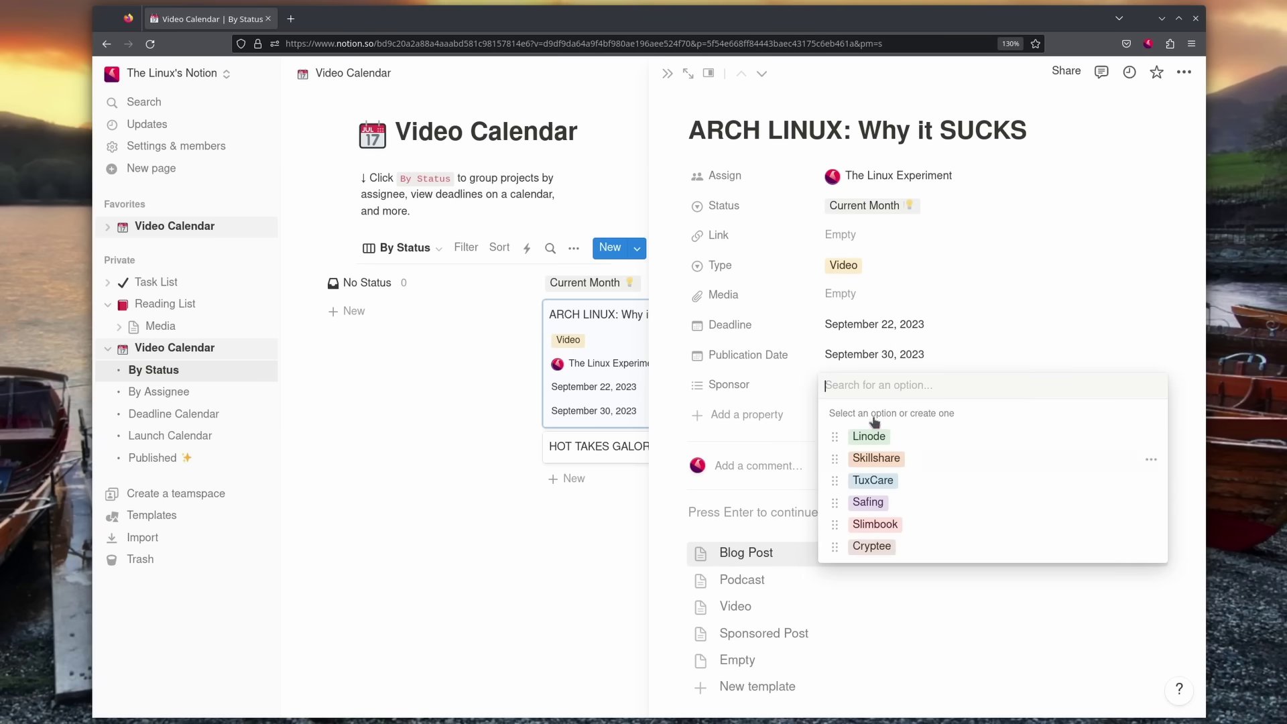
text(NO)
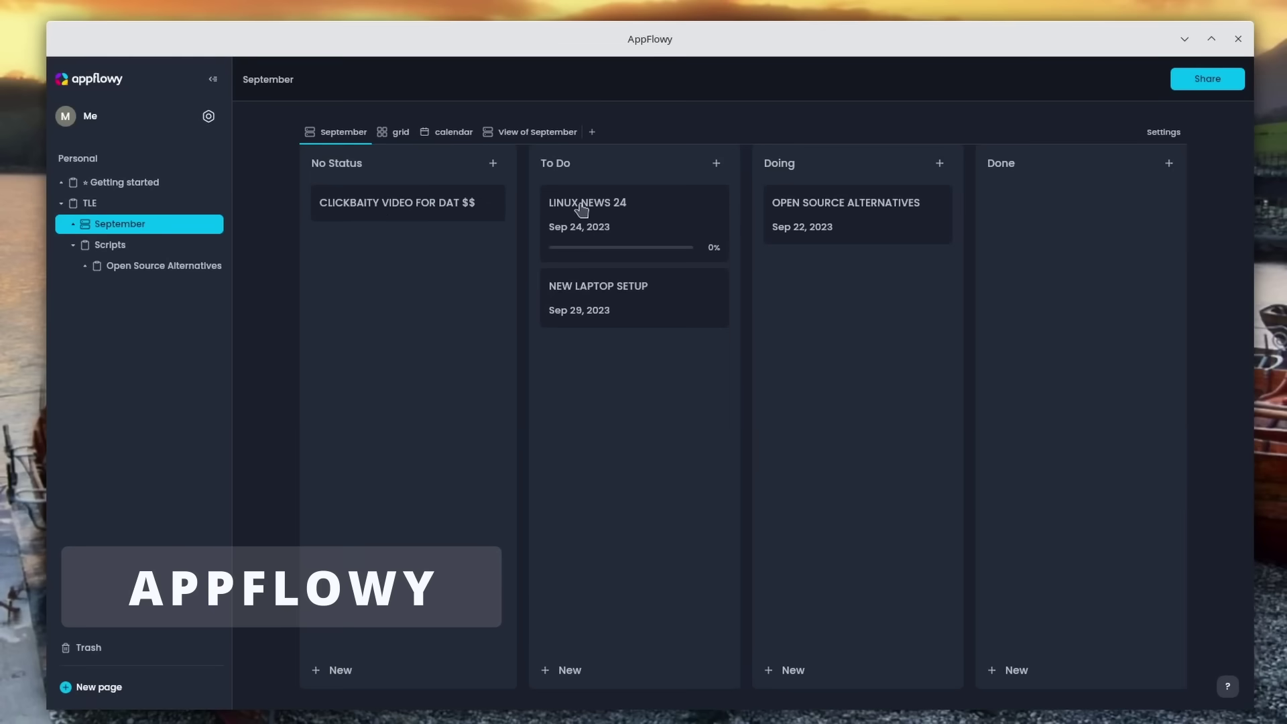
Step: Tick Record script in the LINUX NEWS 24 card's checklist, bringing it to 33%
click(382, 203)
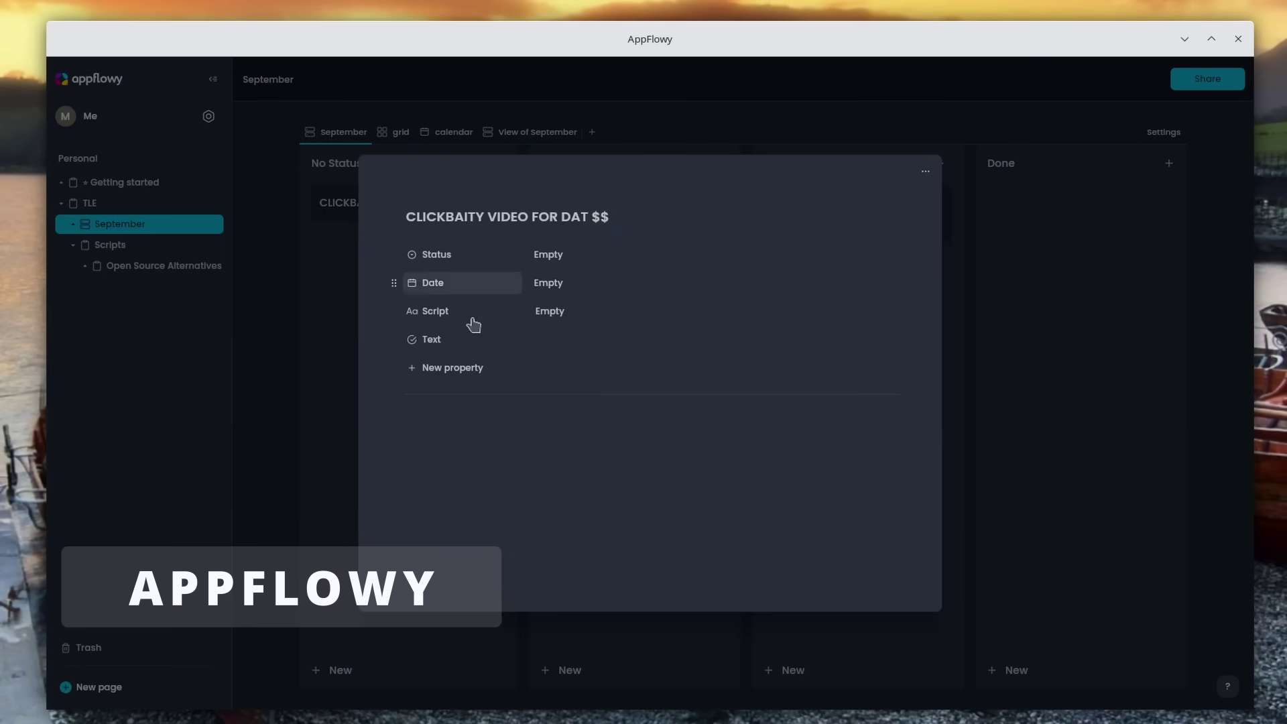
click(1011, 311)
click(633, 214)
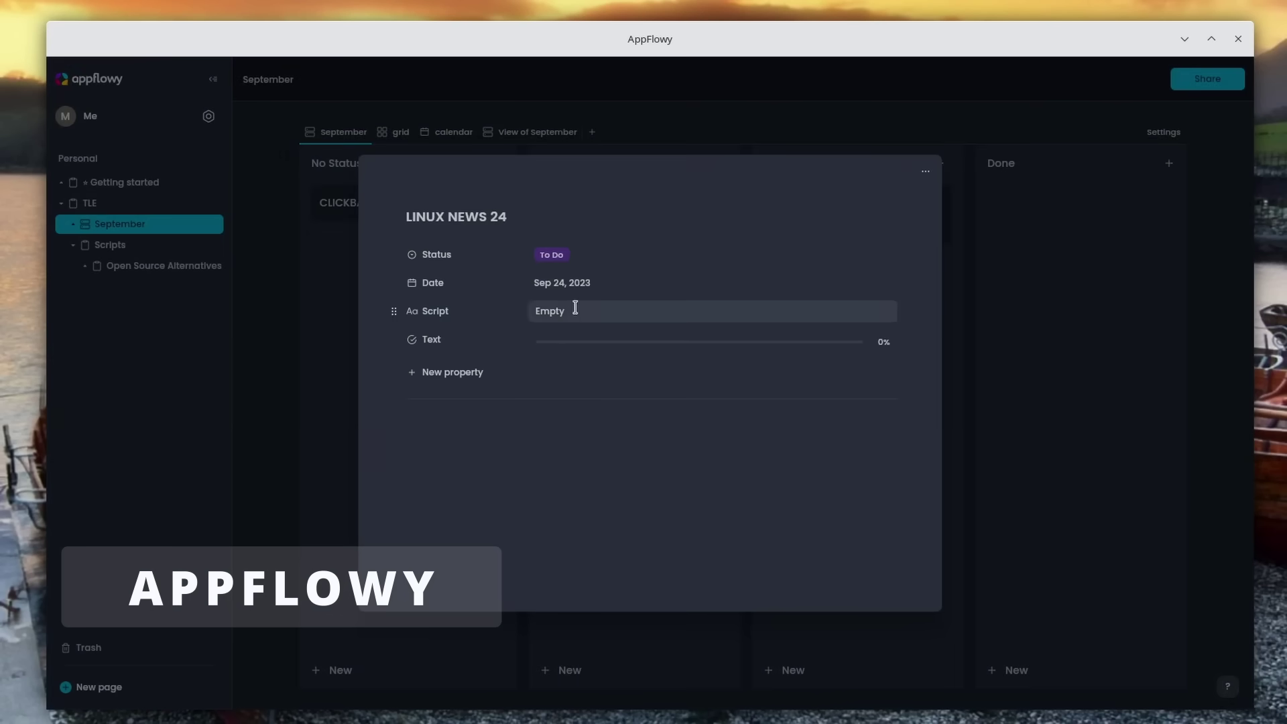
click(560, 349)
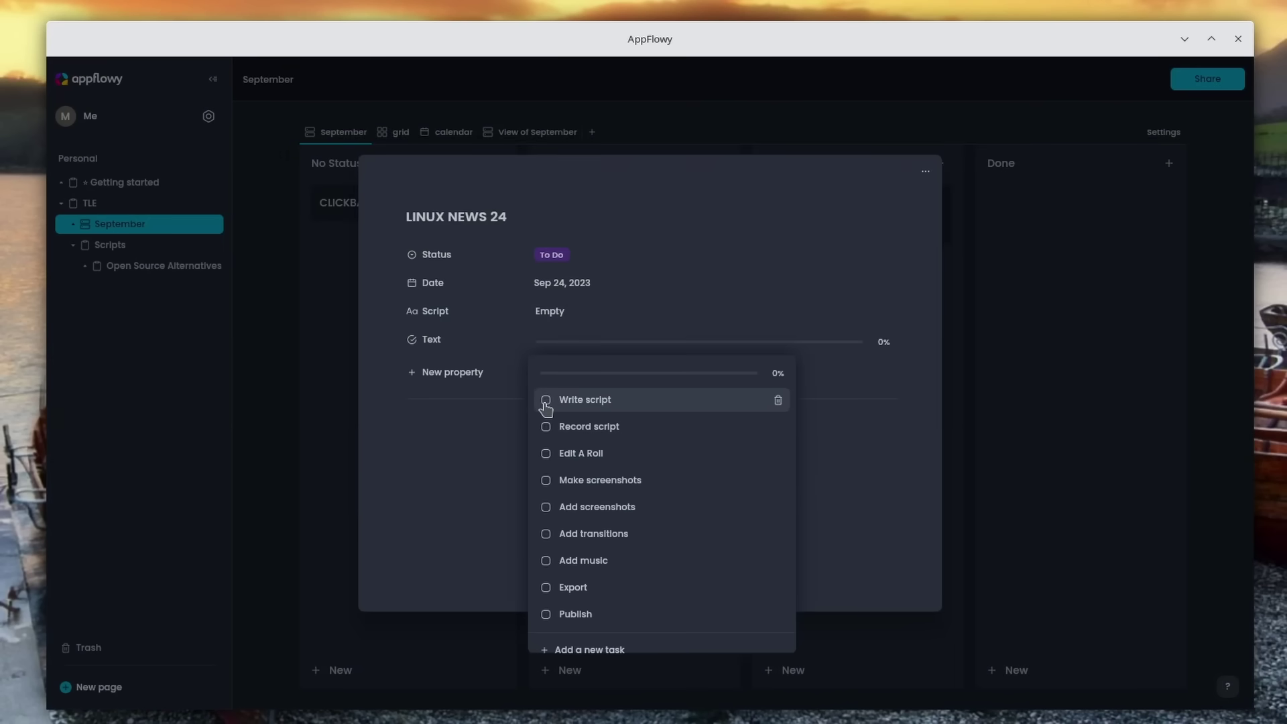
click(546, 426)
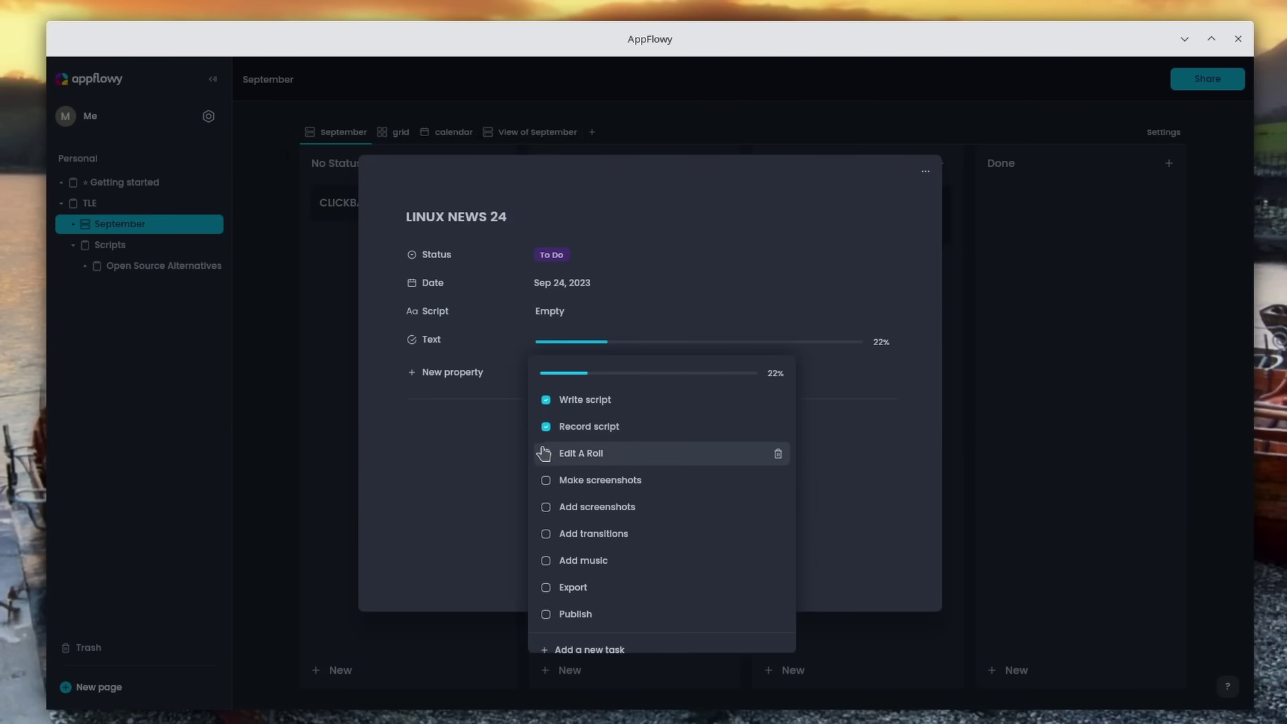
click(873, 462)
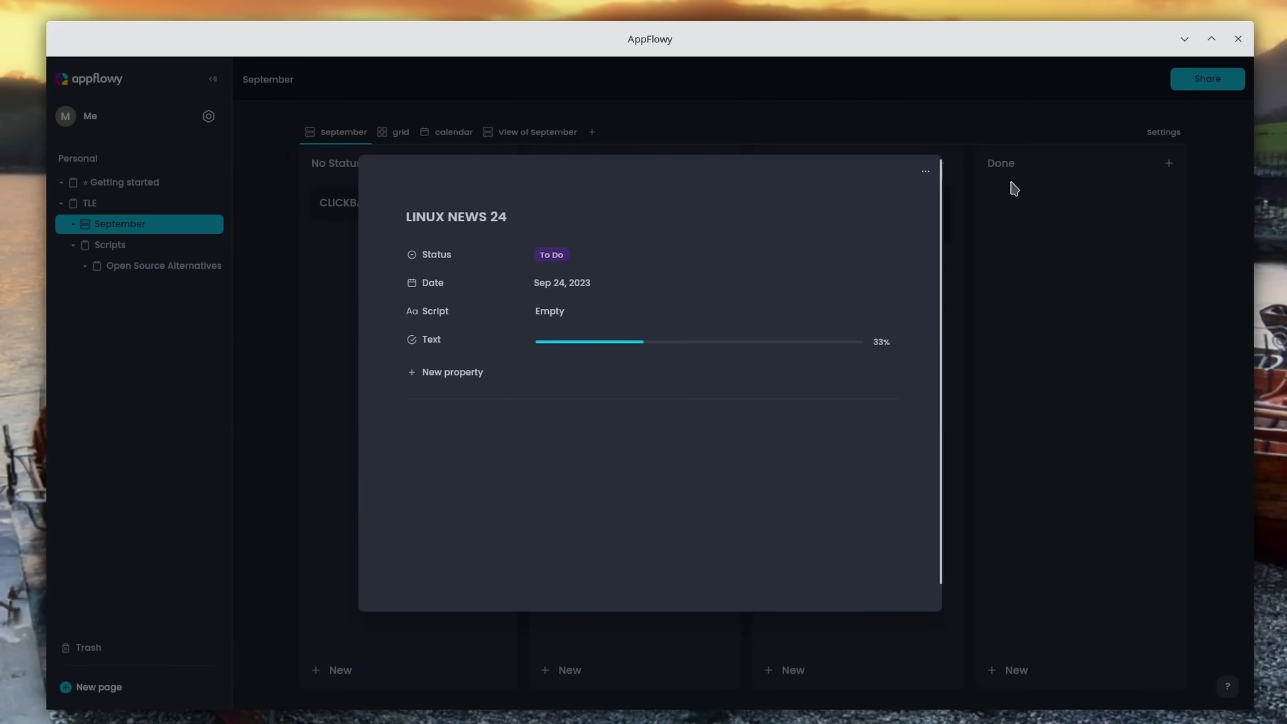
click(991, 193)
Step: Glance at the OPEN SOURCE ALTERNATIVES card, then show the September tasks as a grid
click(896, 229)
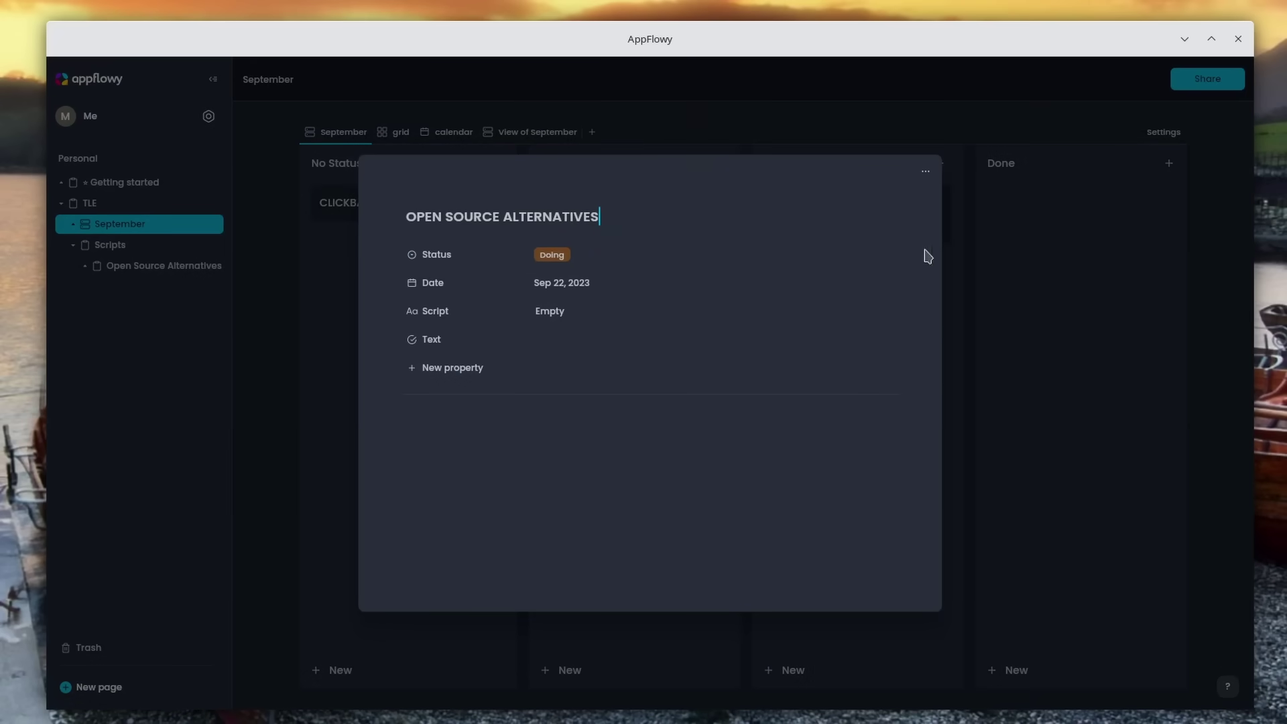
click(1040, 245)
click(393, 133)
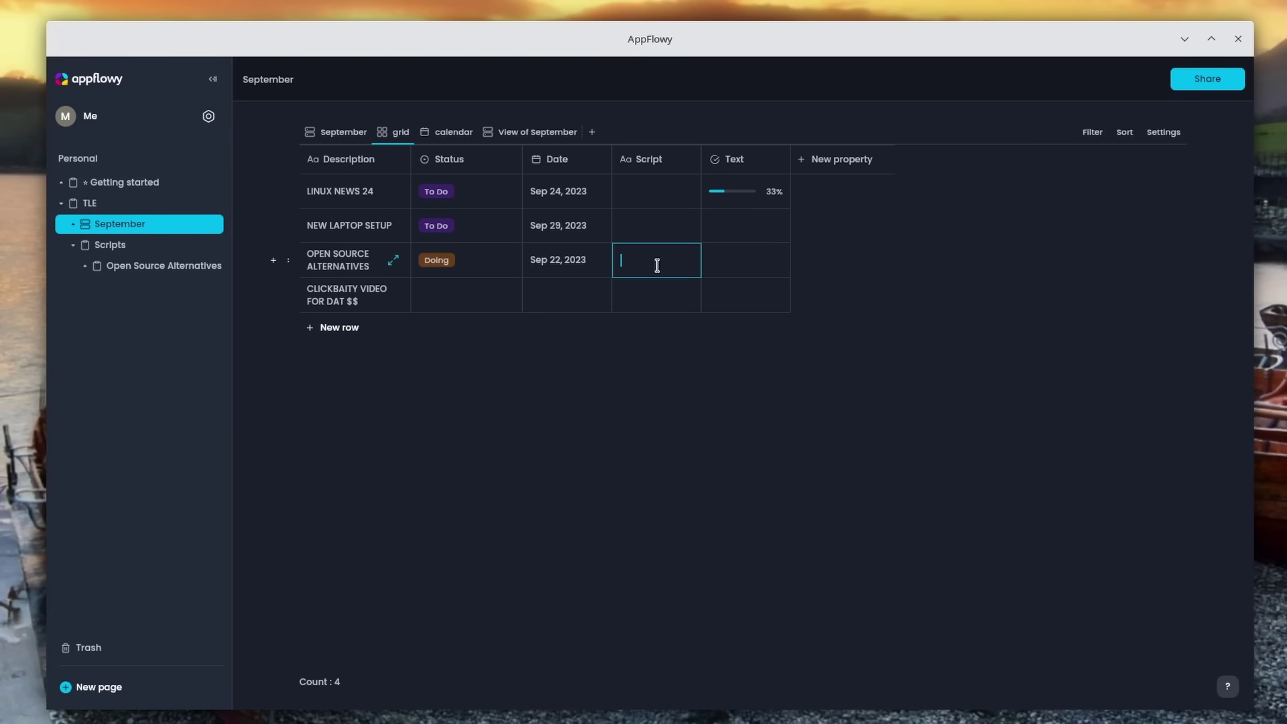
Step: Add the Open Source Alternatives page to favorites and scroll down through its script
click(195, 267)
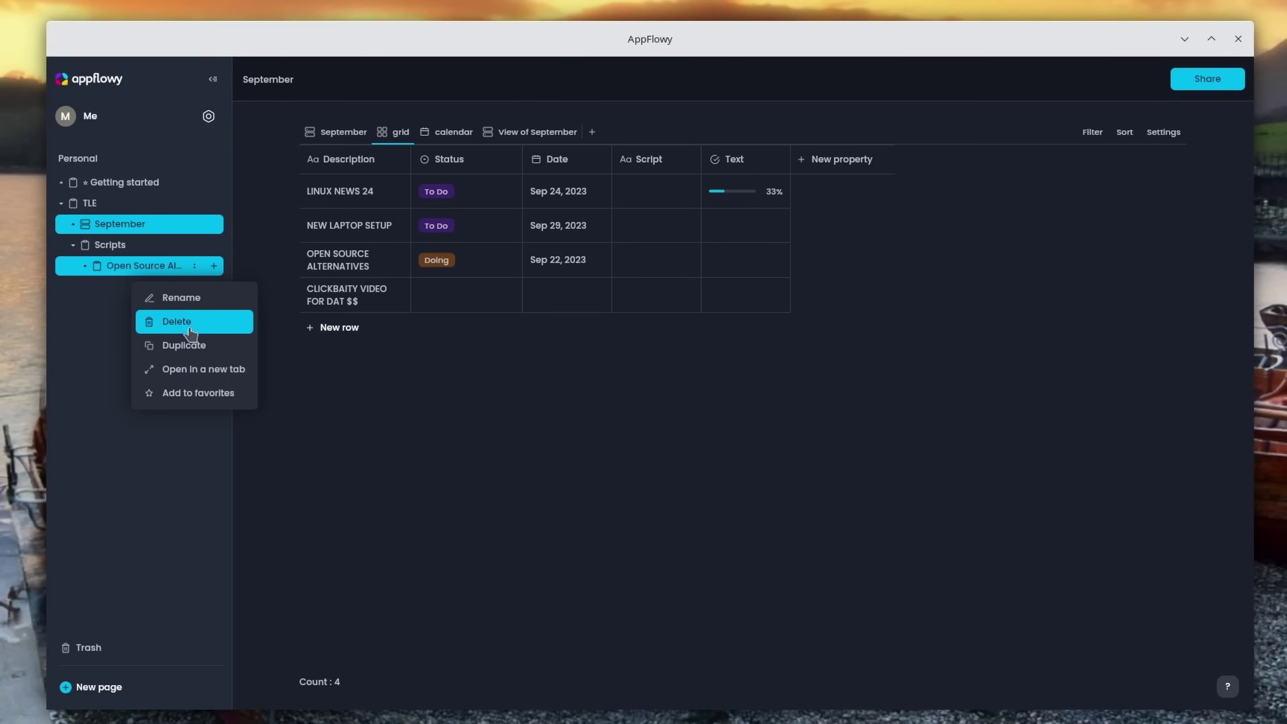
click(191, 392)
scroll(533, 214, down, 7)
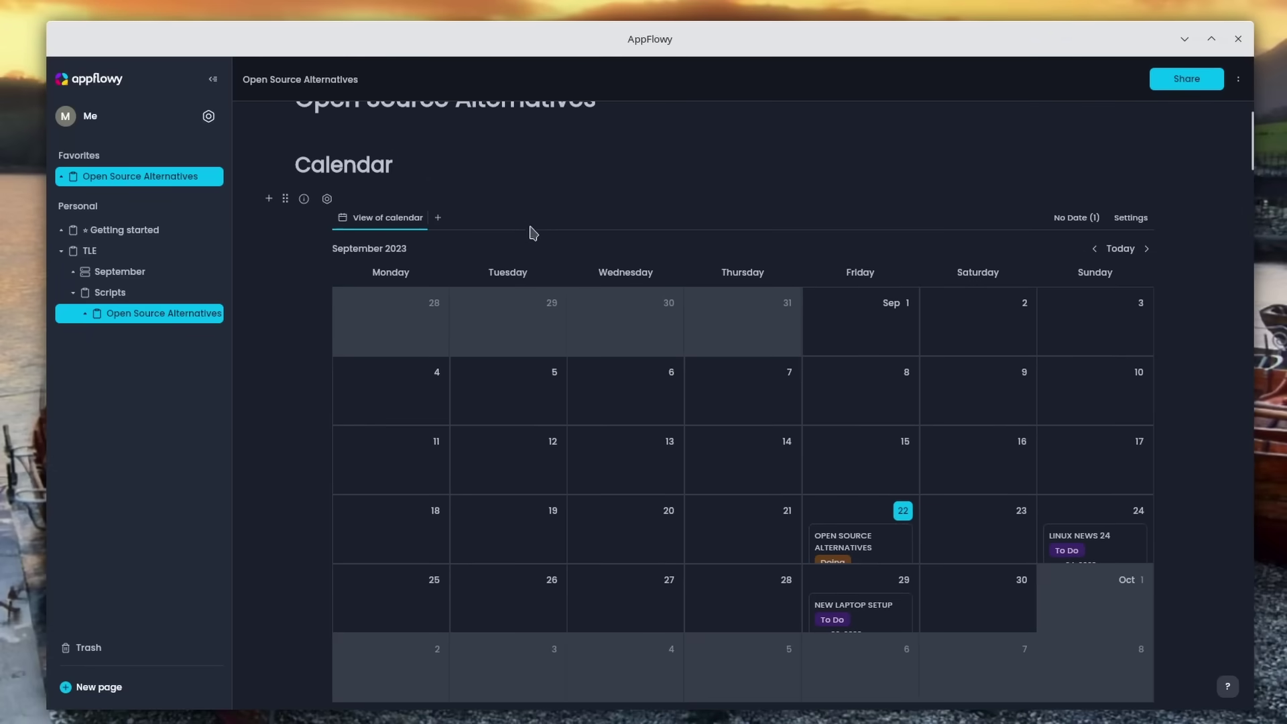
scroll(805, 389, down, 2)
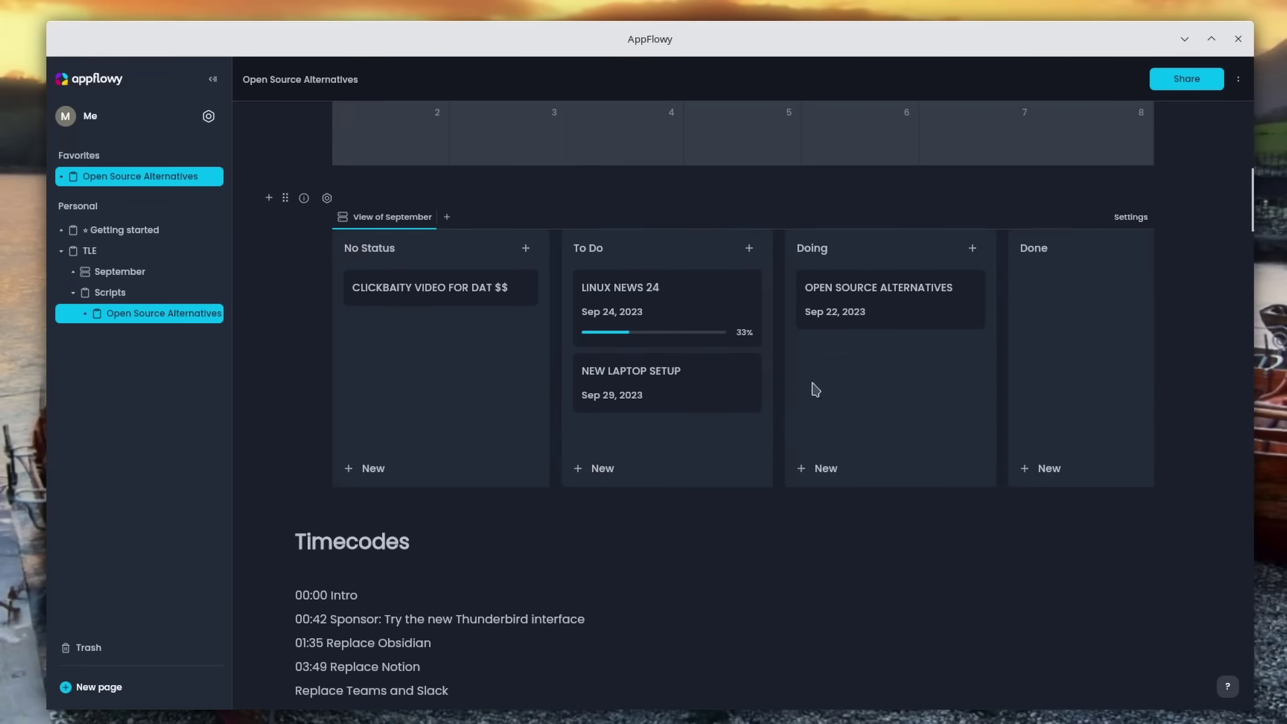
scroll(802, 360, down, 10)
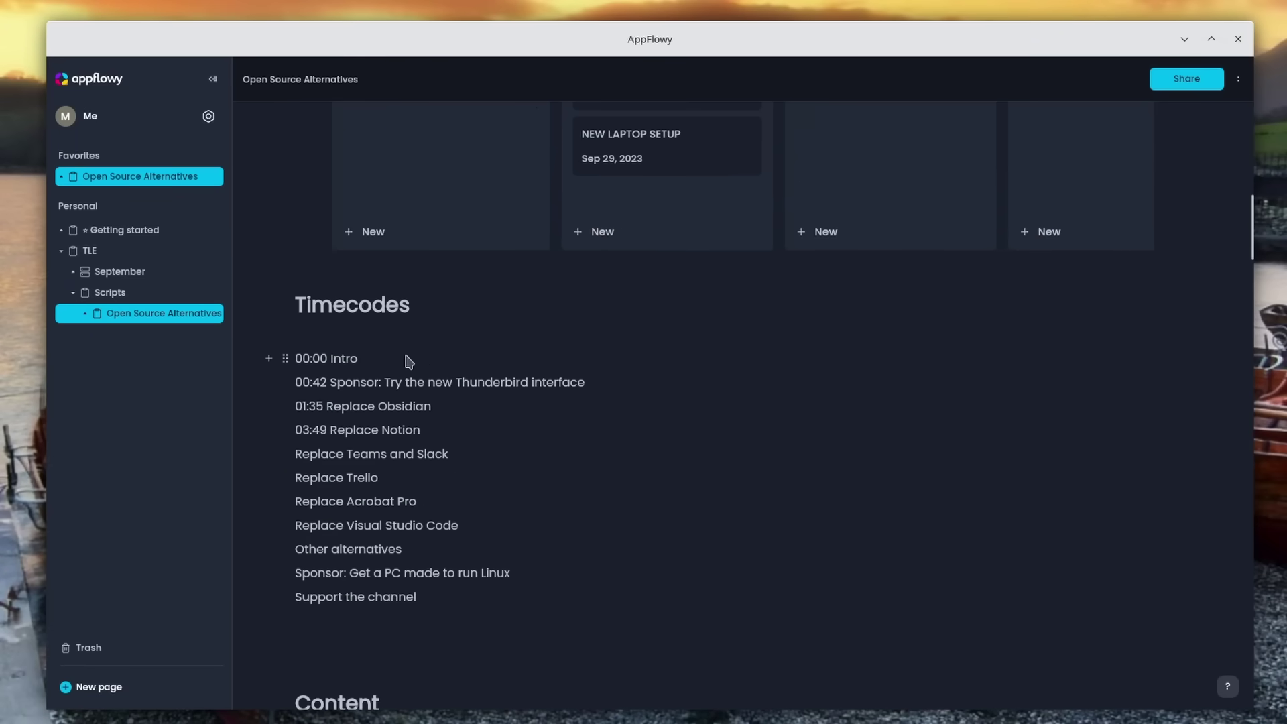
scroll(470, 356, down, 4)
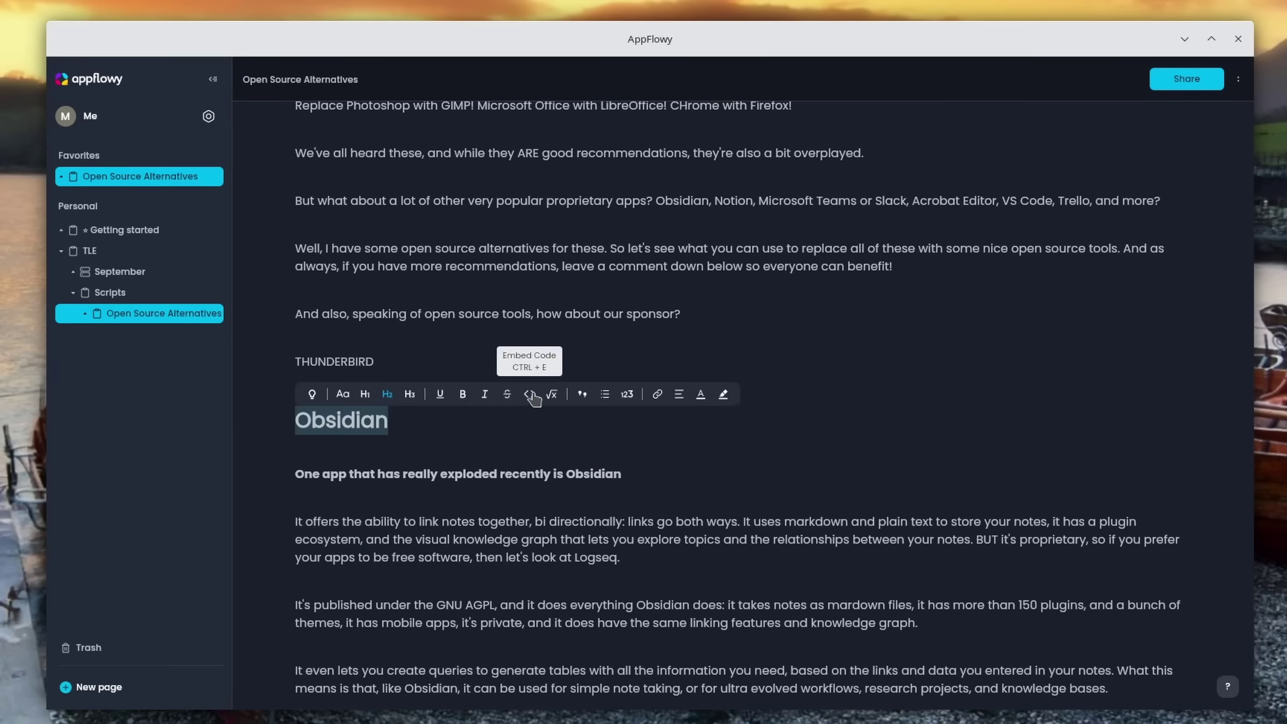
Step: Insert a divider below the Jitsi paragraph, then return to naming the new Done property
click(573, 448)
scroll(563, 442, down, 20)
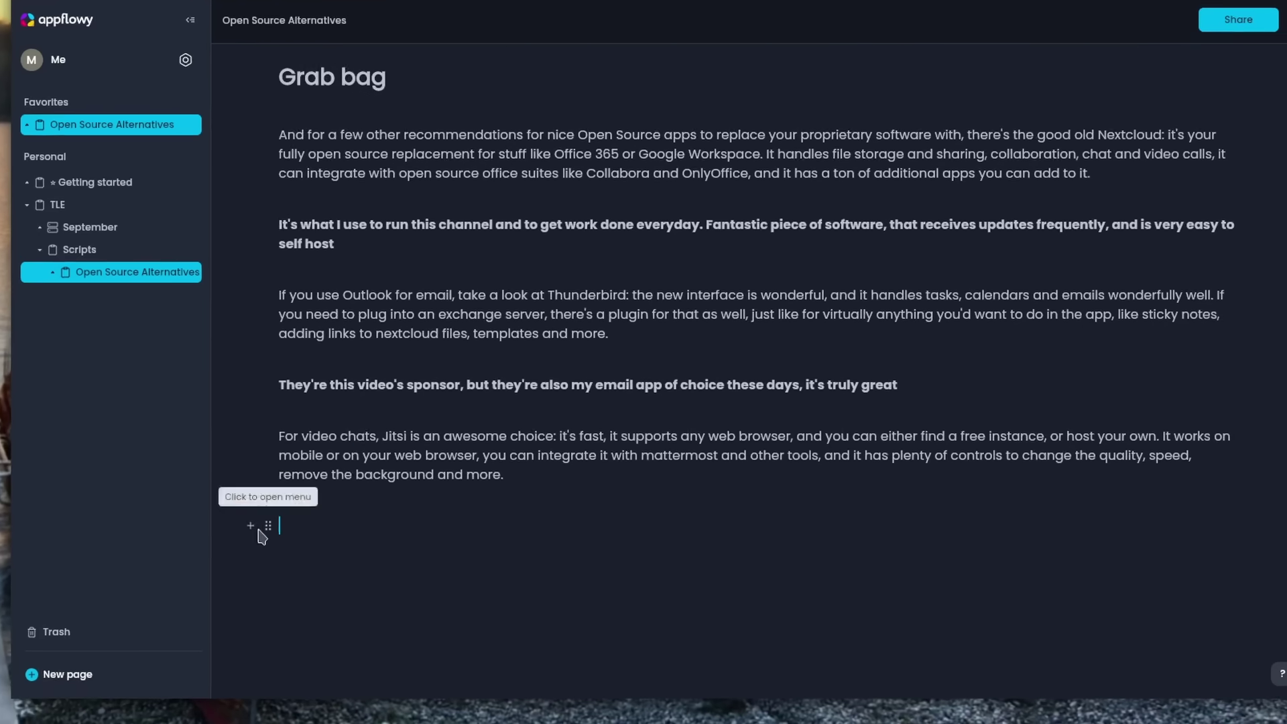
click(269, 548)
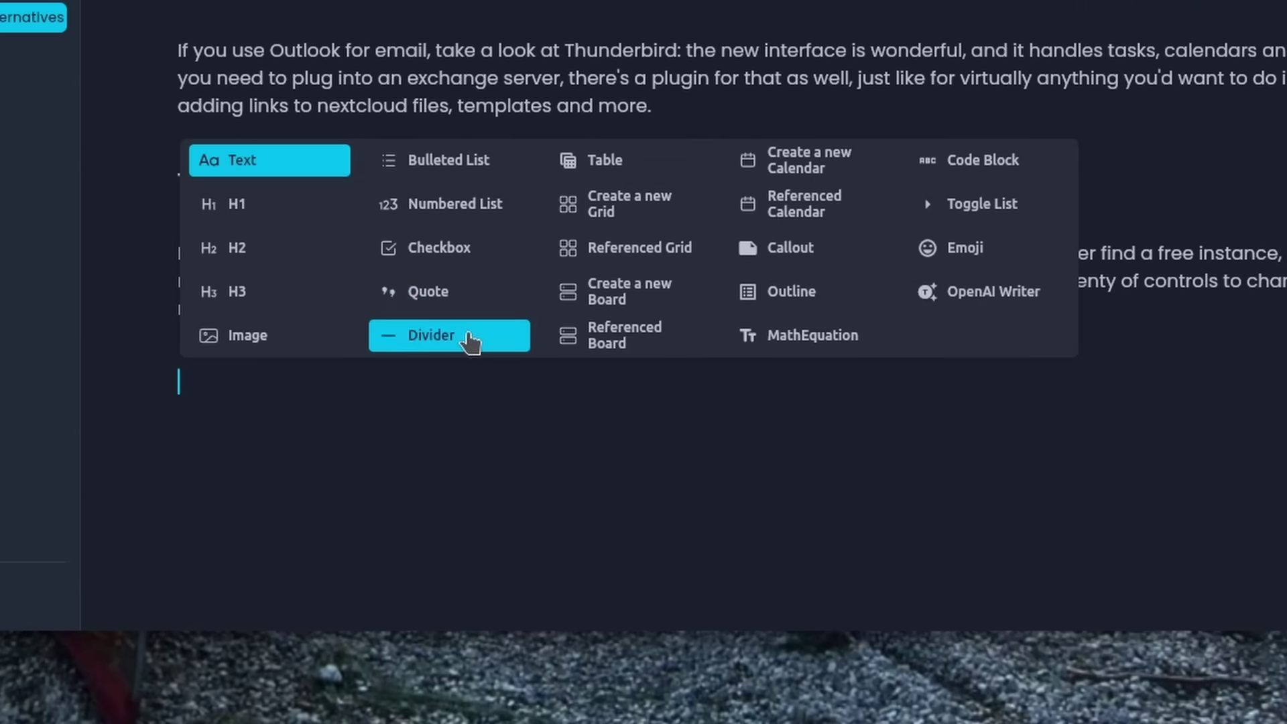
click(451, 342)
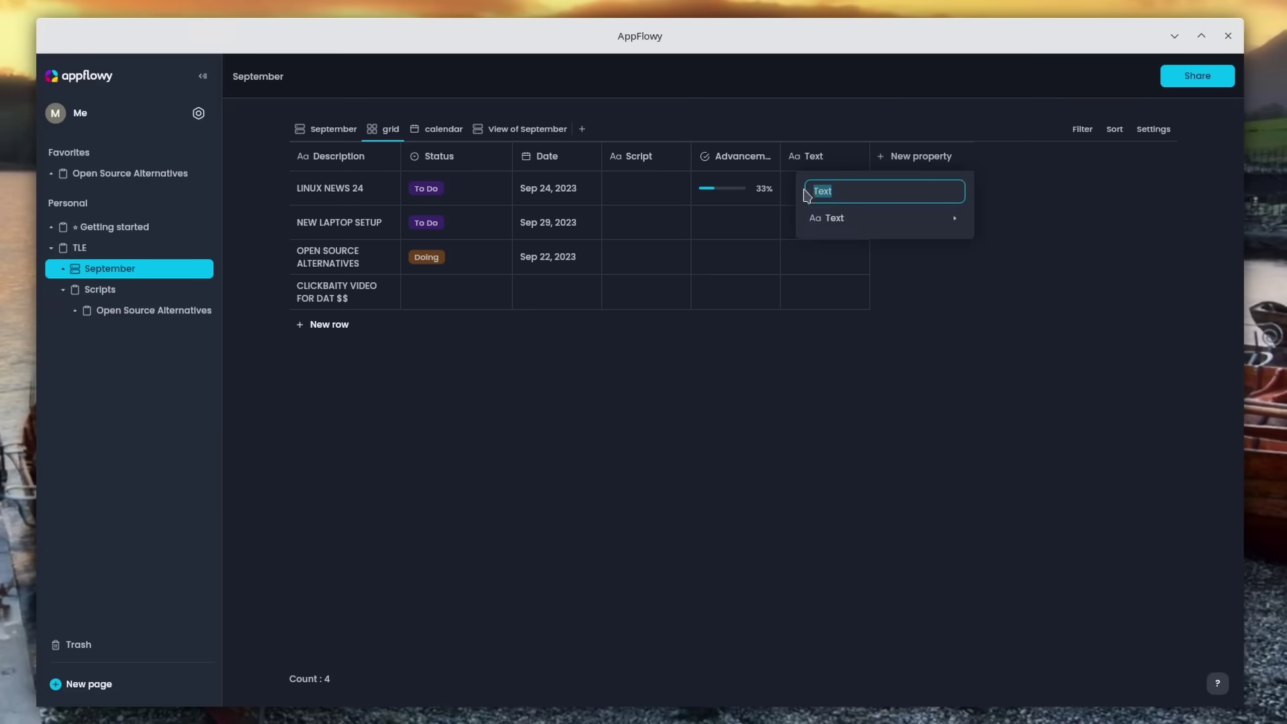
mouse_move(848, 229)
click(865, 188)
Step: Make the Done property a Checkbox column
mouse_move(908, 228)
click(1031, 357)
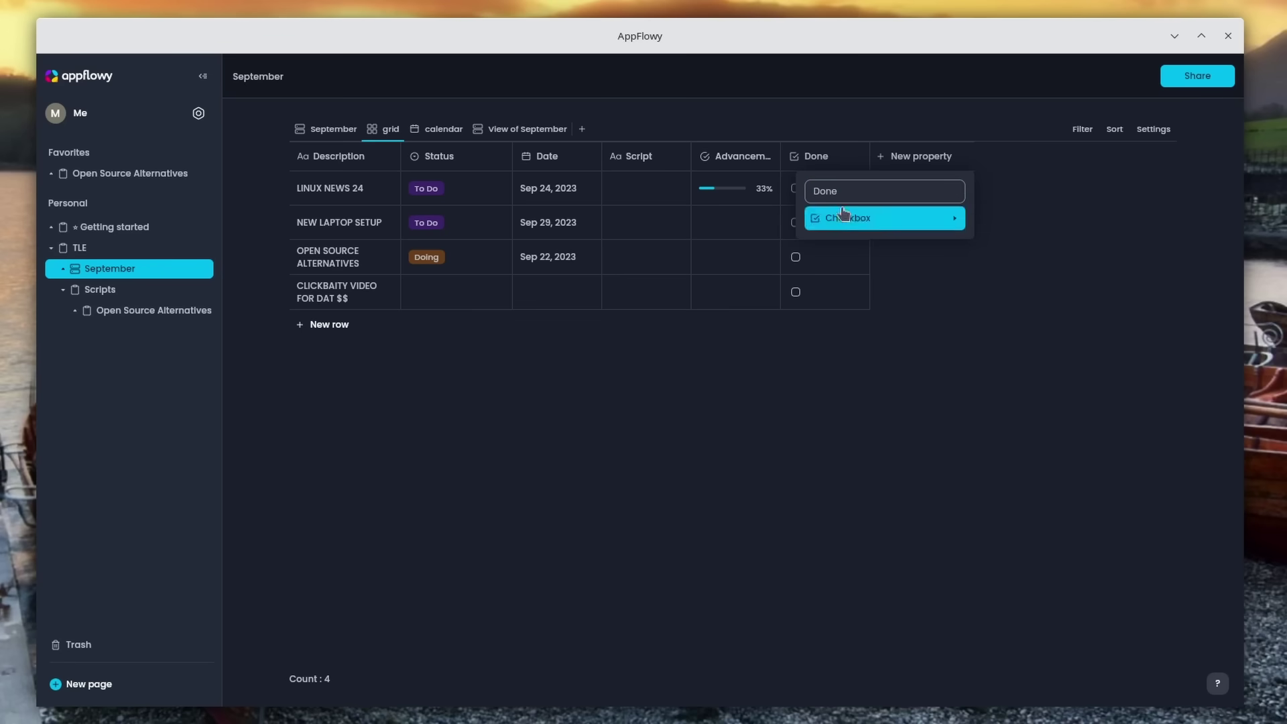
click(934, 176)
Step: Add another property column to the grid and insert an OpenAI writing prompt block
click(934, 161)
mouse_move(963, 228)
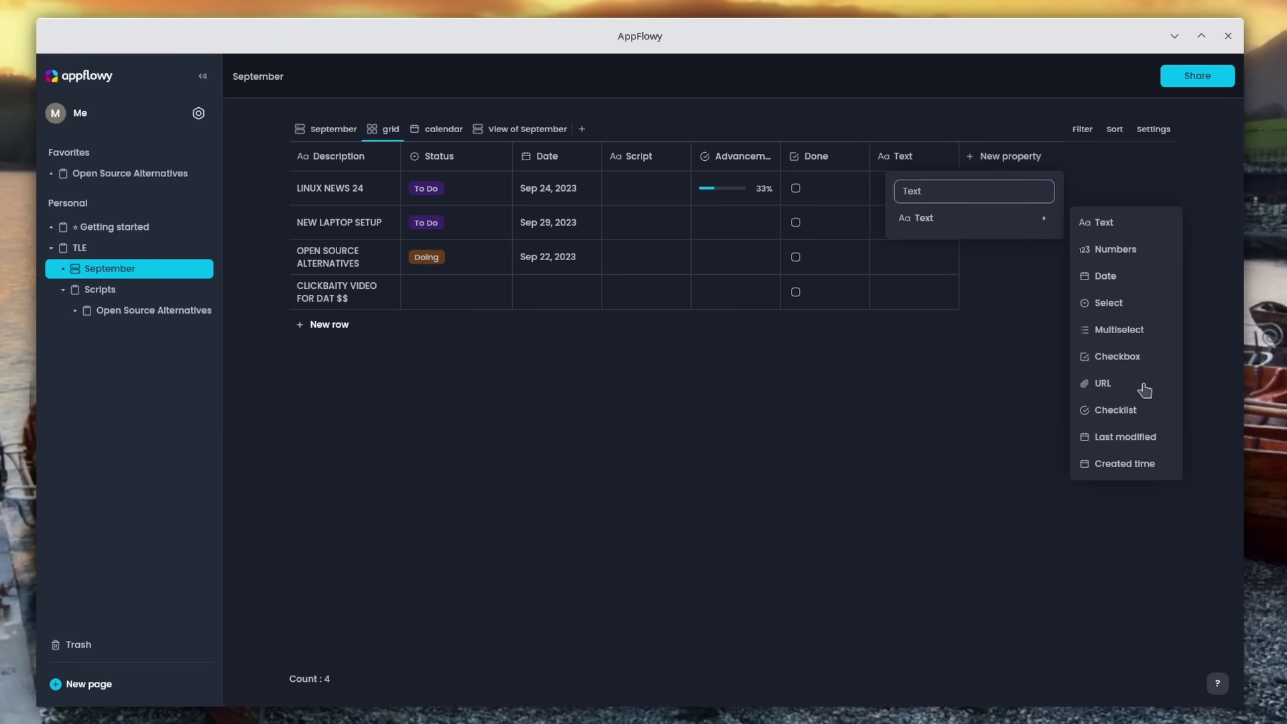
text(r)
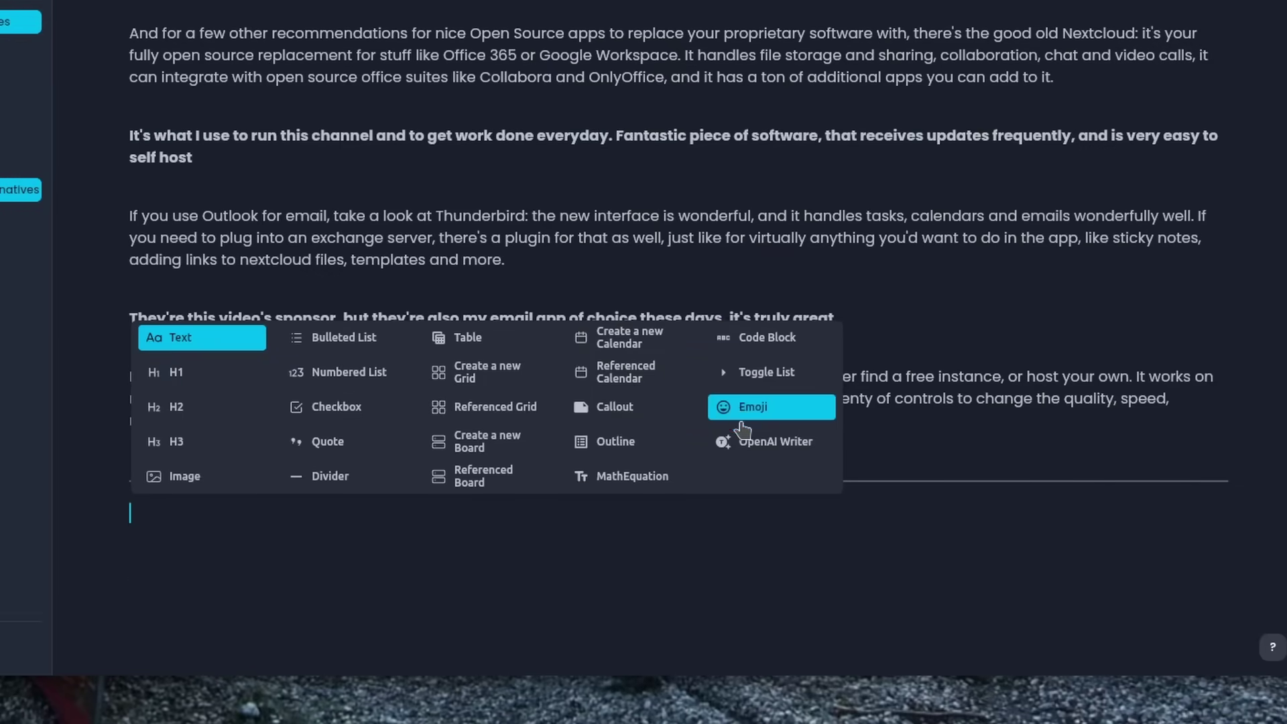
click(745, 441)
Step: Below the divider, mention the CLICKBAITY VIDEO page and the View of September board
scroll(285, 557, down, 2)
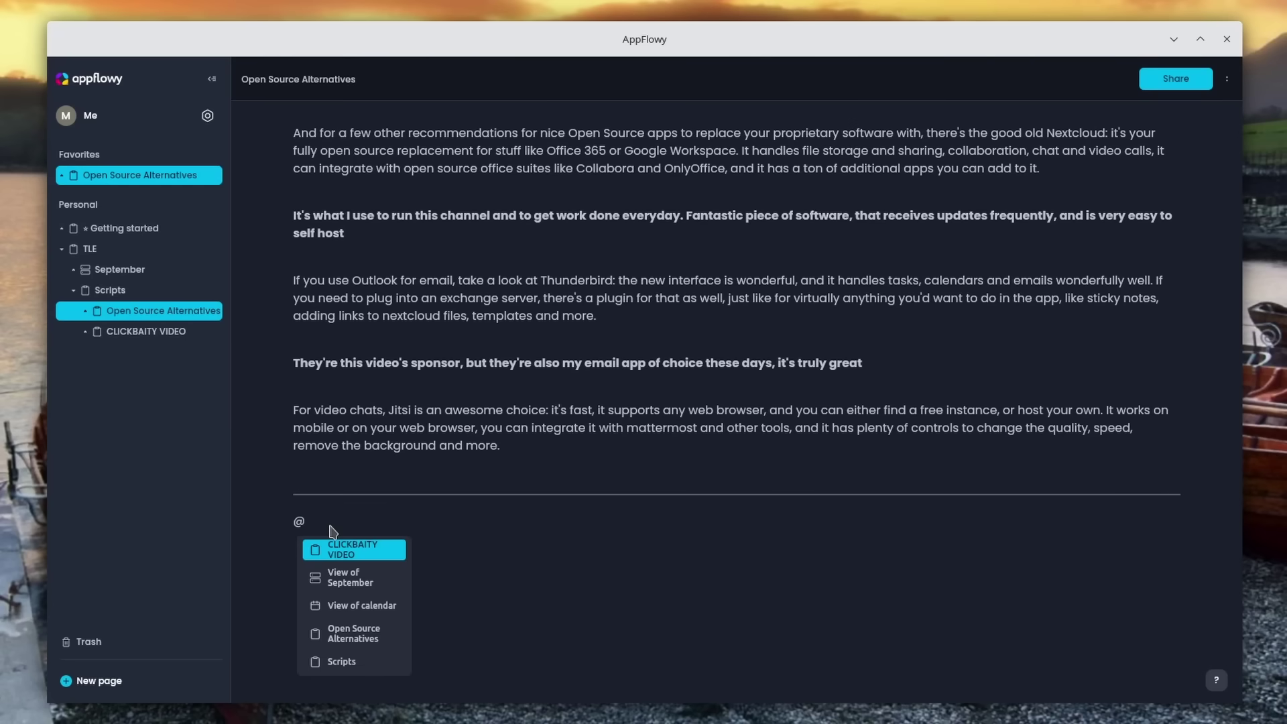
click(358, 550)
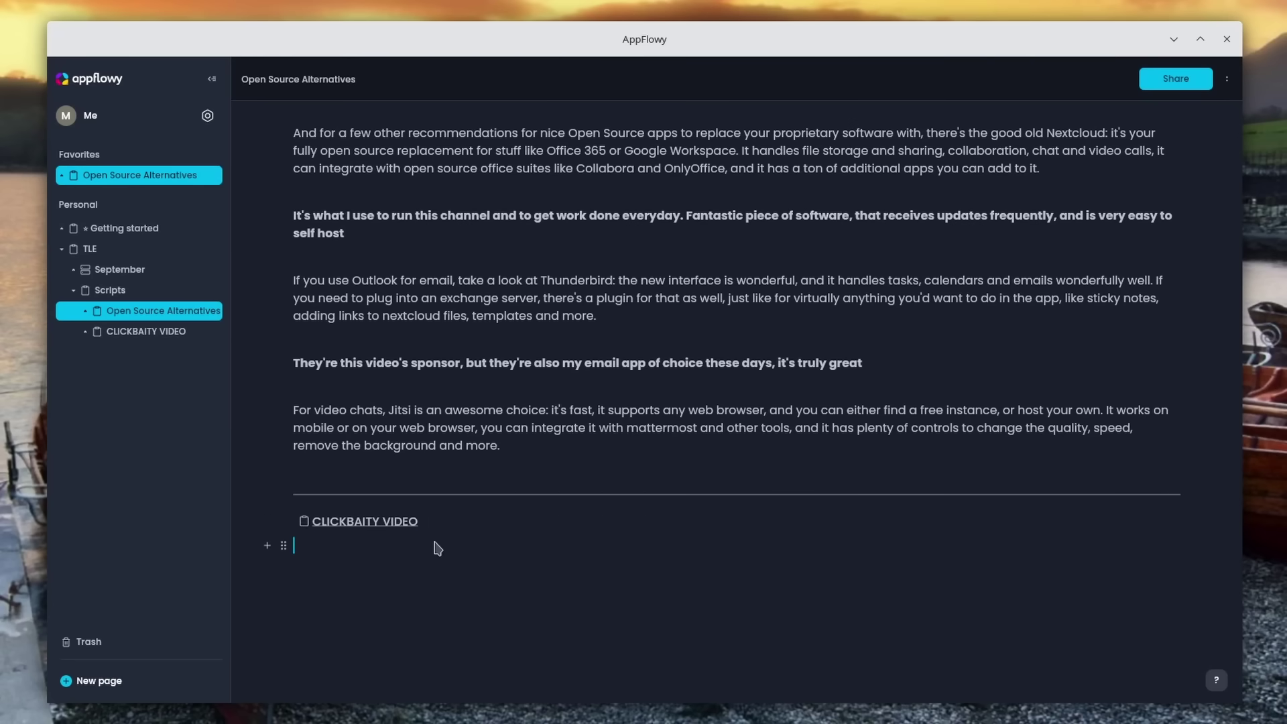
text(@)
click(382, 439)
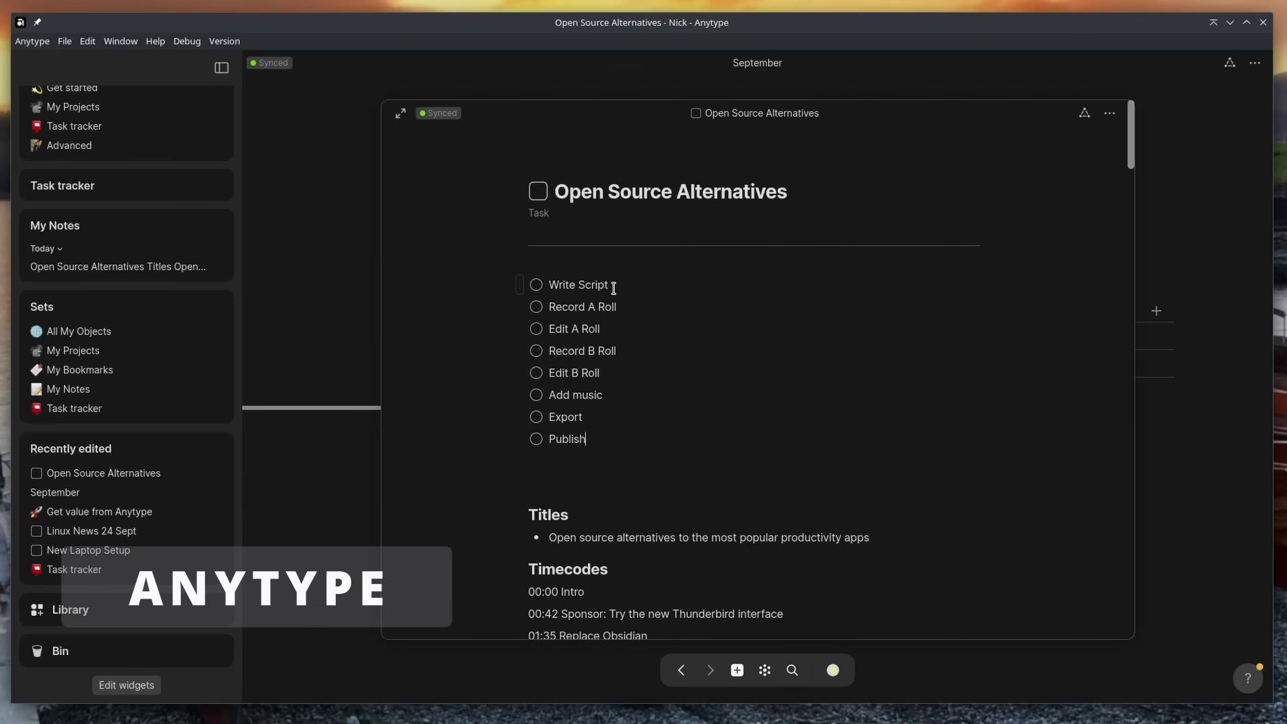
Step: Close the Open Source Alternatives task and look through the September project's Linux News 24 Sept task
scroll(839, 468, down, 20)
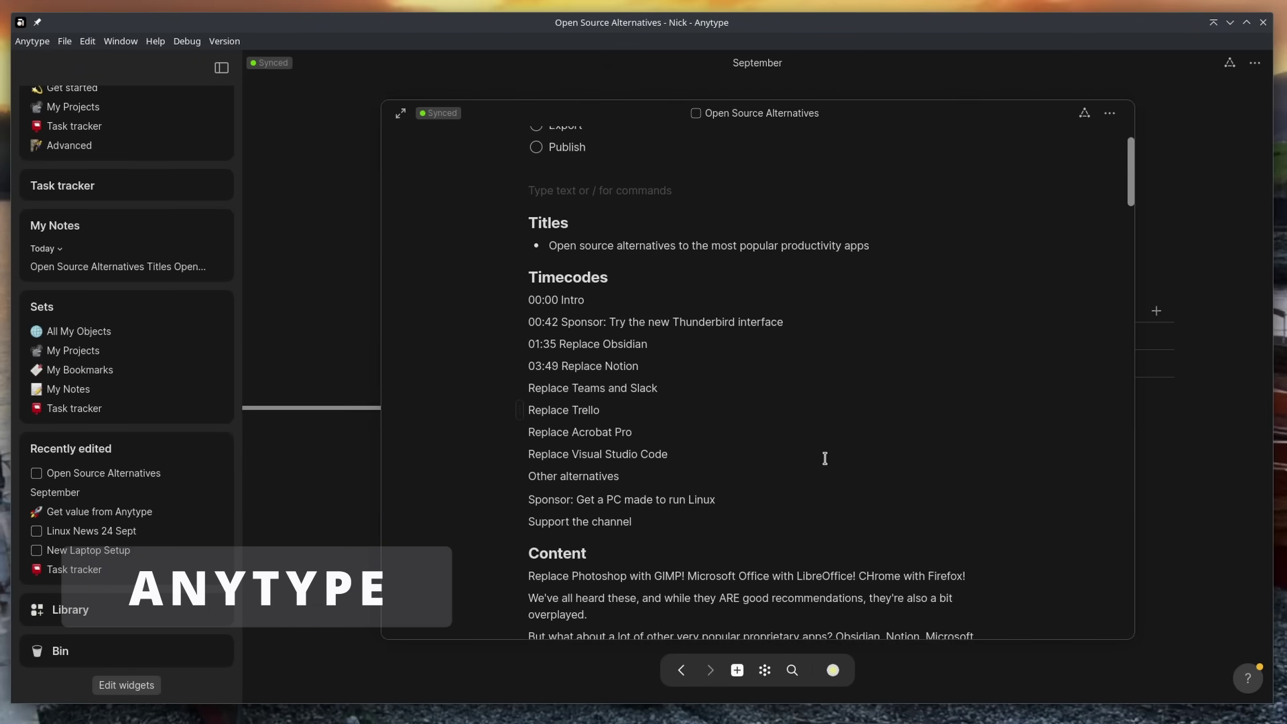
scroll(1096, 323, up, 15)
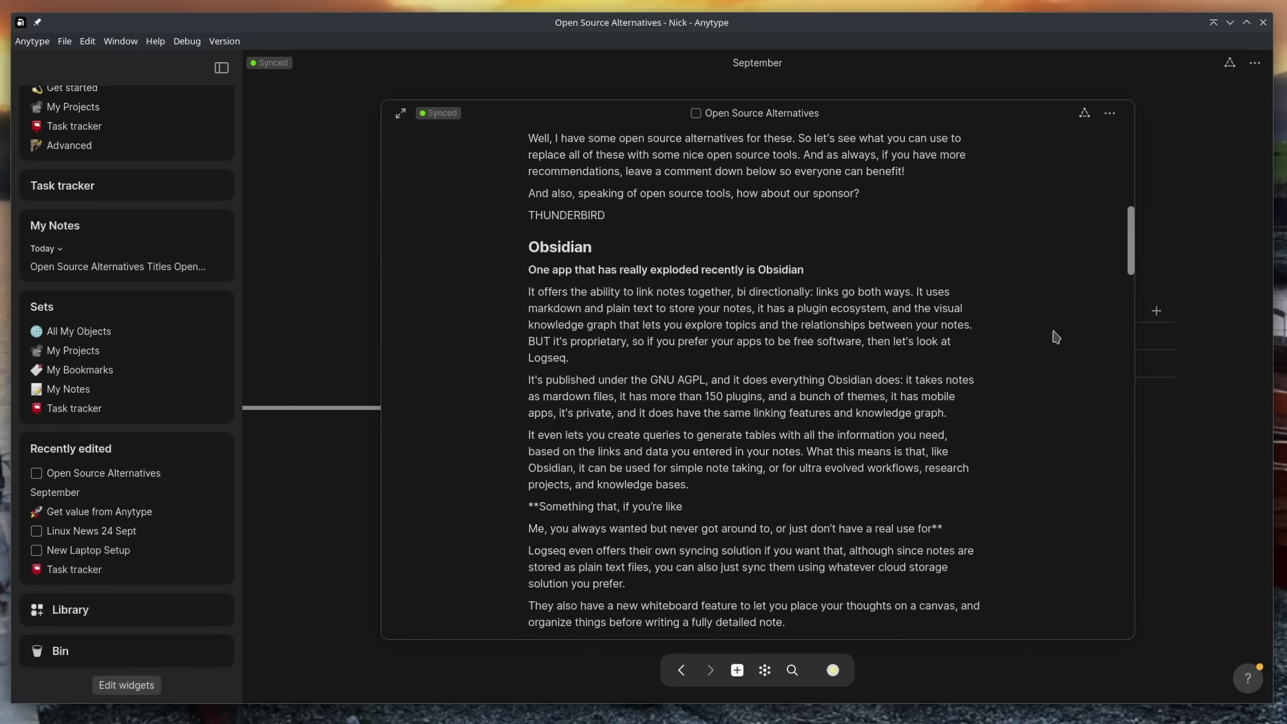
click(1204, 211)
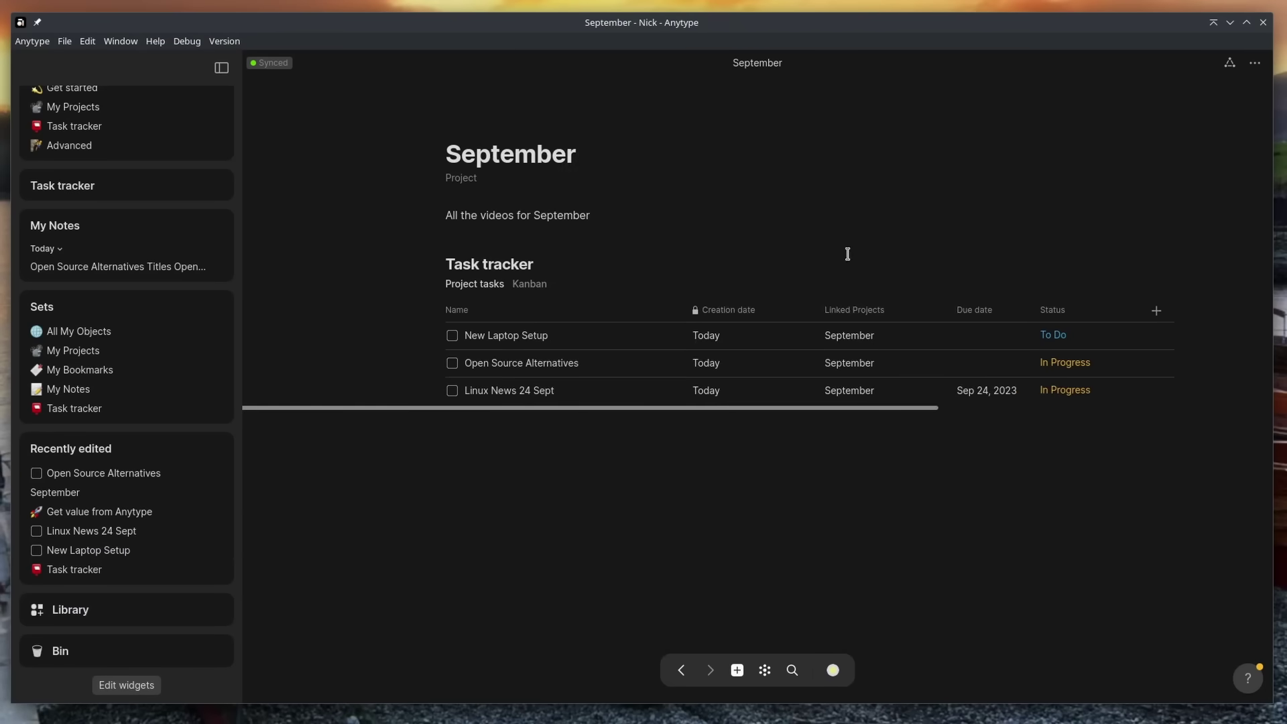
scroll(43, 132, up, 1)
click(47, 143)
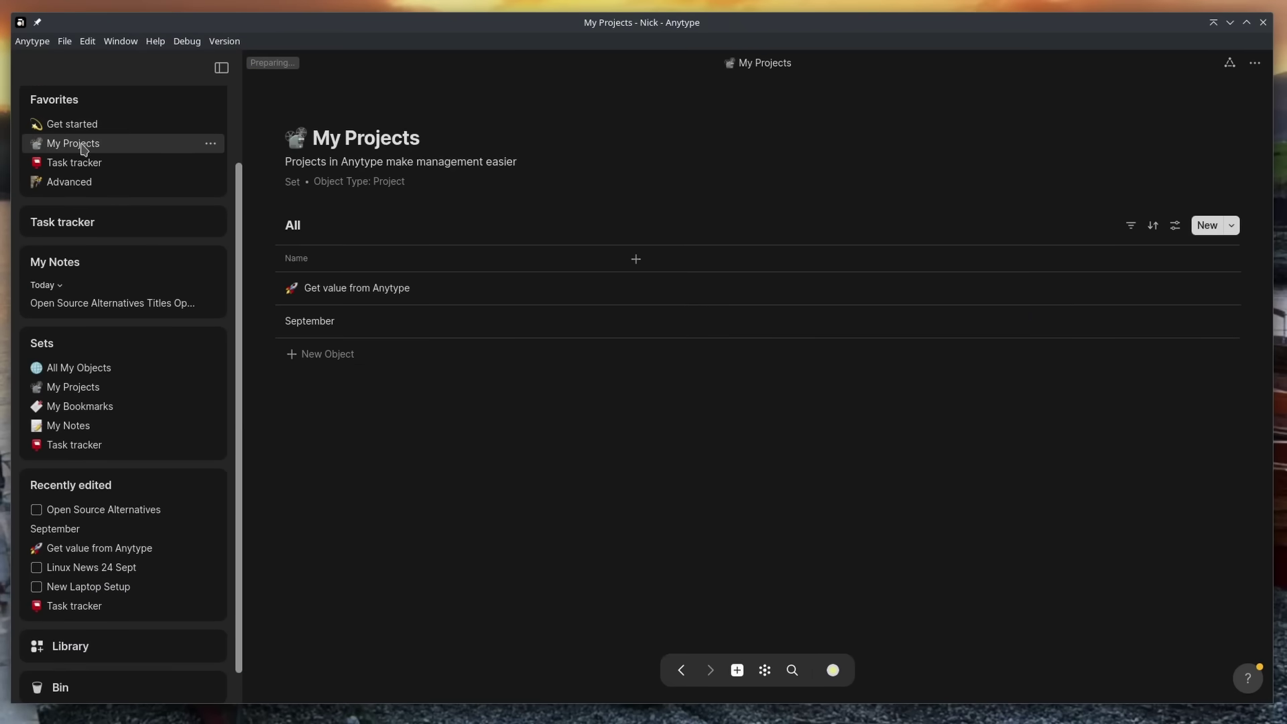
click(351, 327)
drag(637, 453, 642, 455)
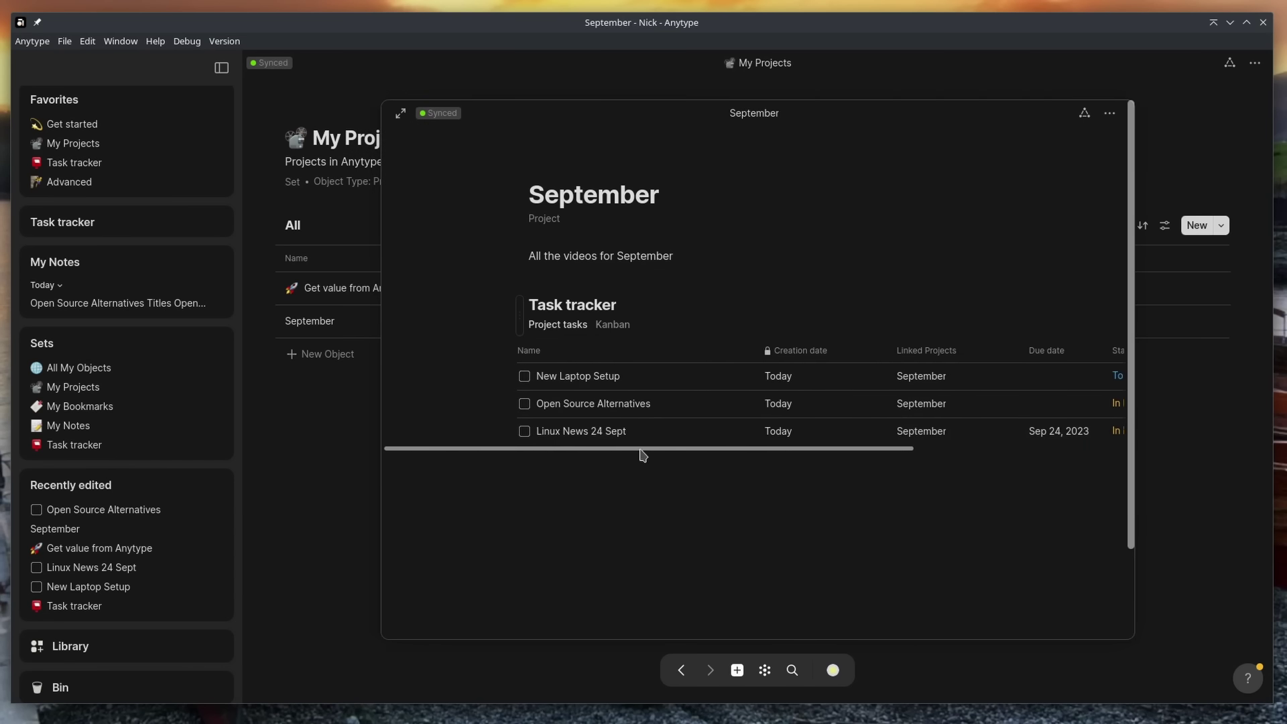
click(593, 435)
scroll(762, 388, down, 3)
scroll(624, 372, up, 3)
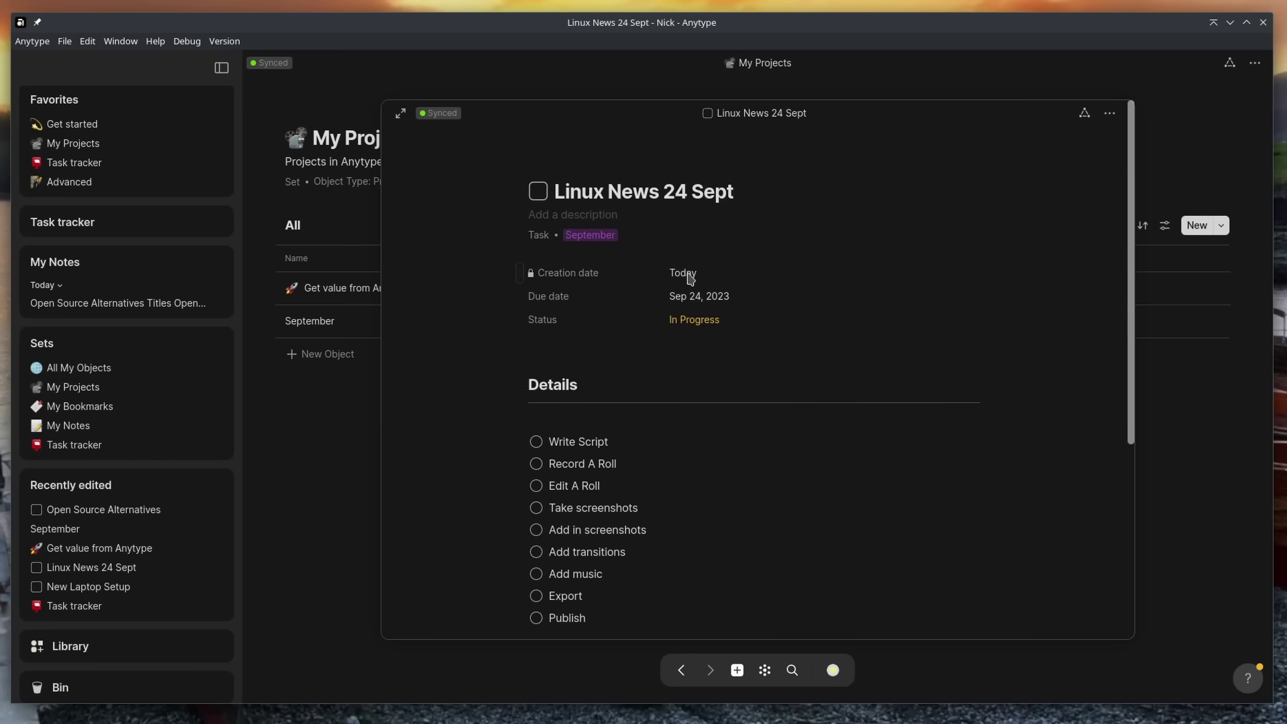
click(1169, 356)
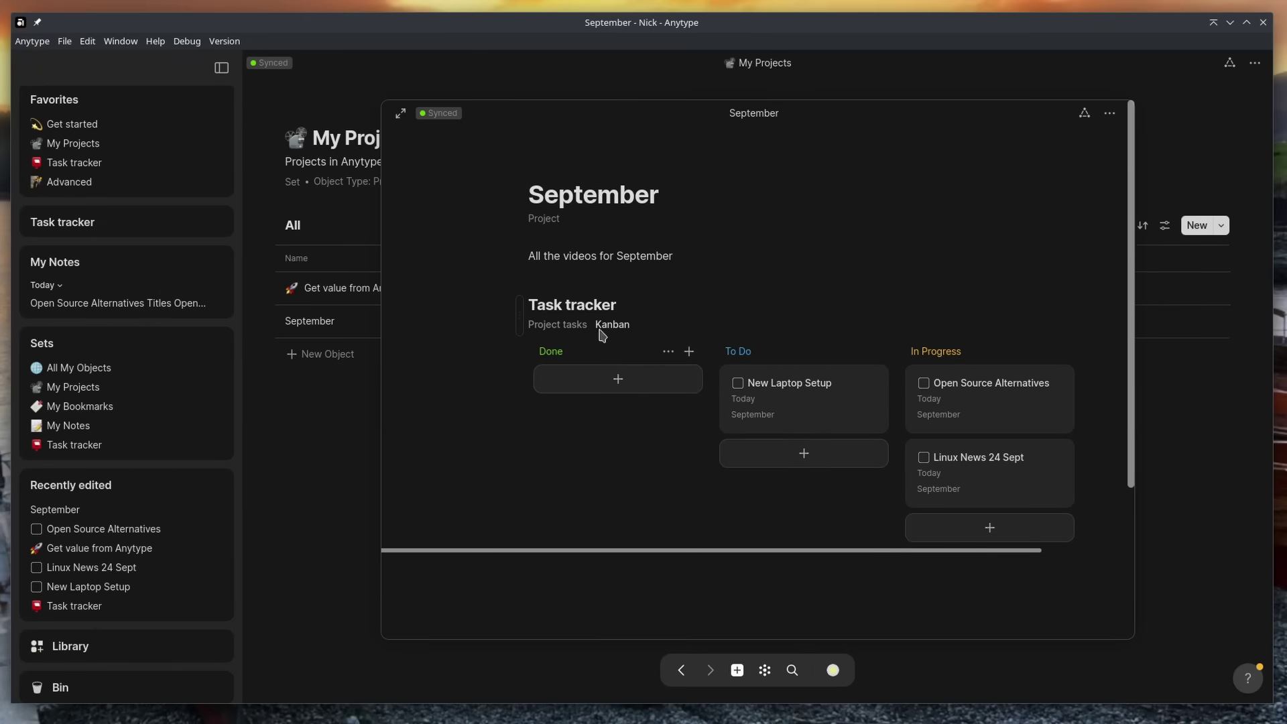
Step: Show the tracker as the Project tasks table and set spellcheck to English (United Kingdom)
click(555, 328)
scroll(771, 384, down, 1)
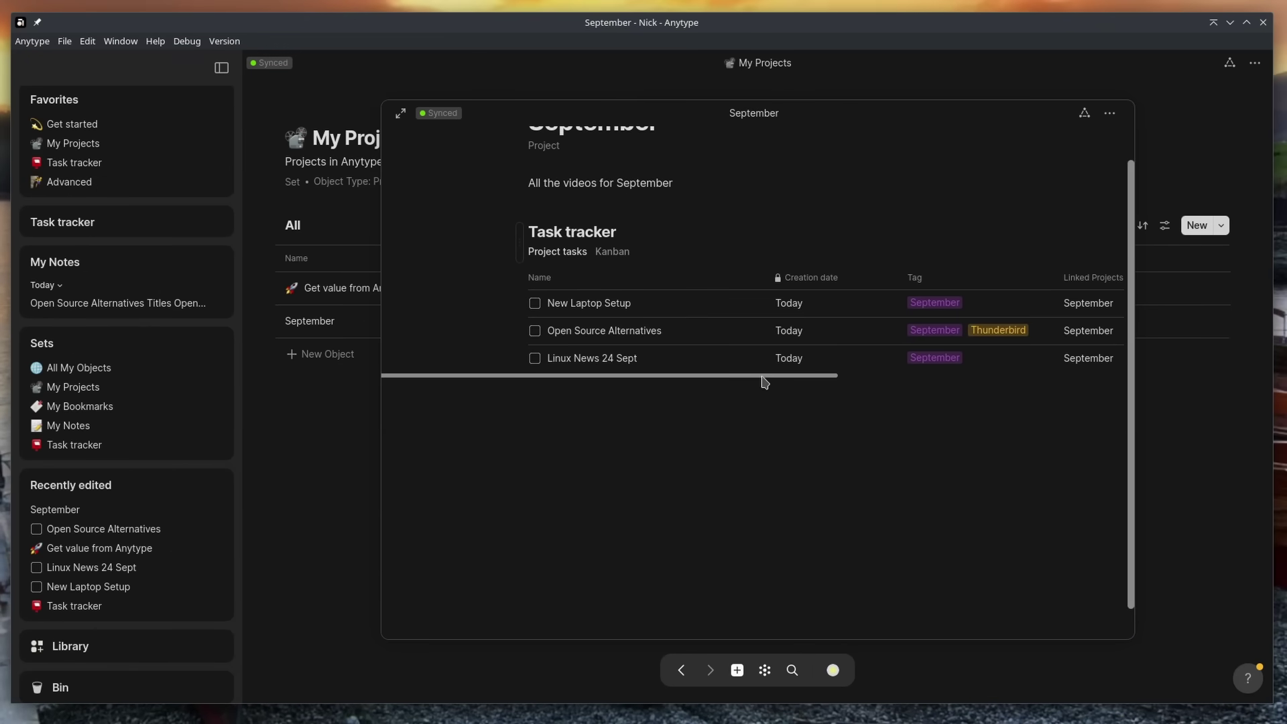
scroll(772, 382, right, 3)
scroll(898, 379, up, 1)
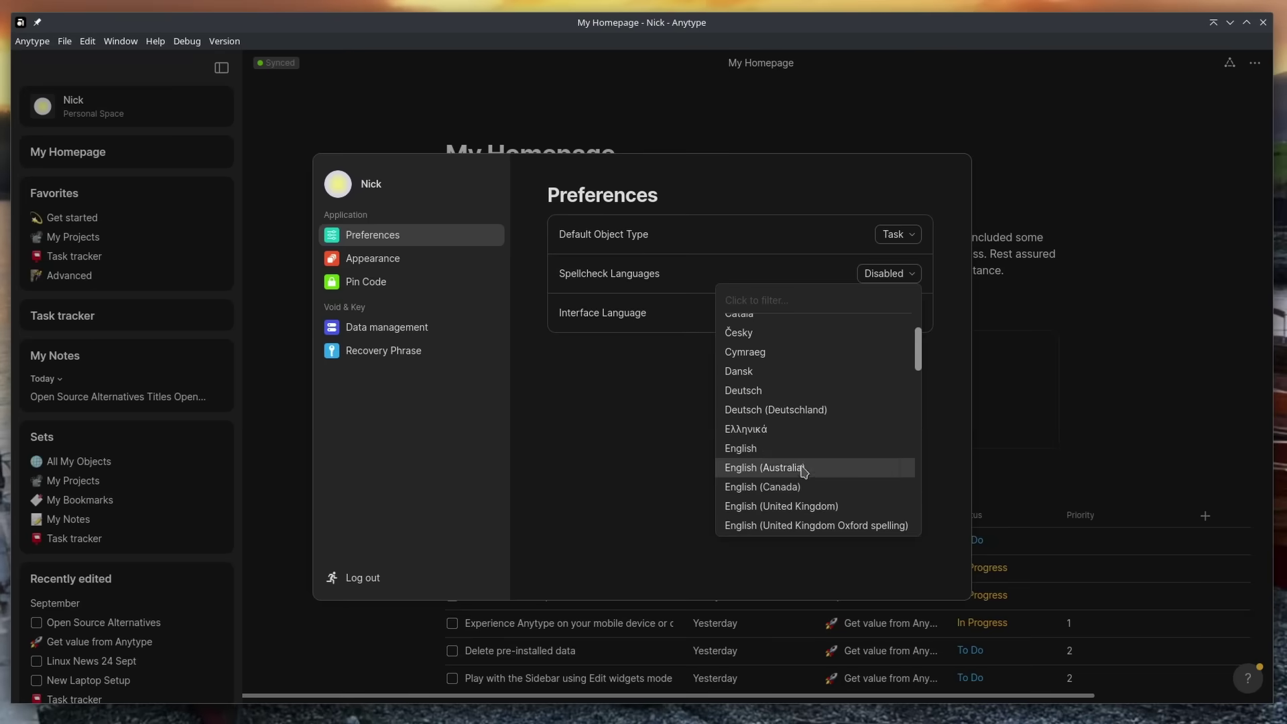
scroll(803, 469, down, 2)
click(798, 440)
click(712, 366)
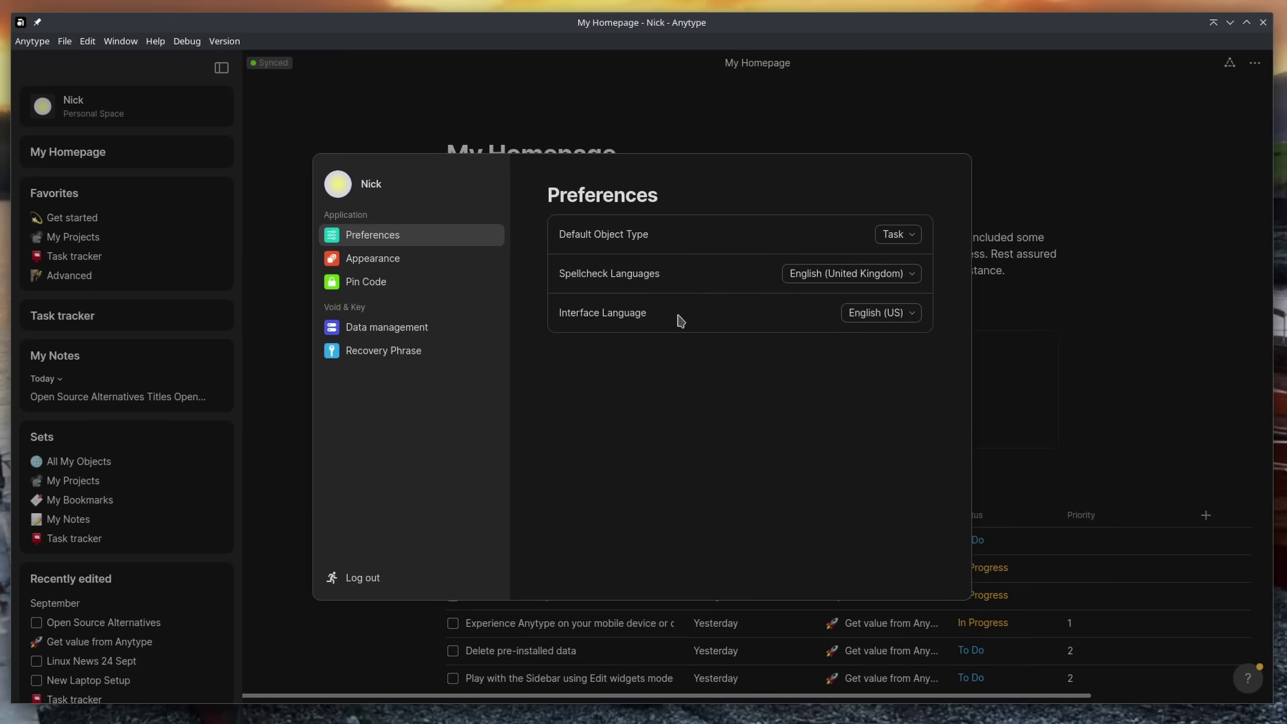
click(373, 258)
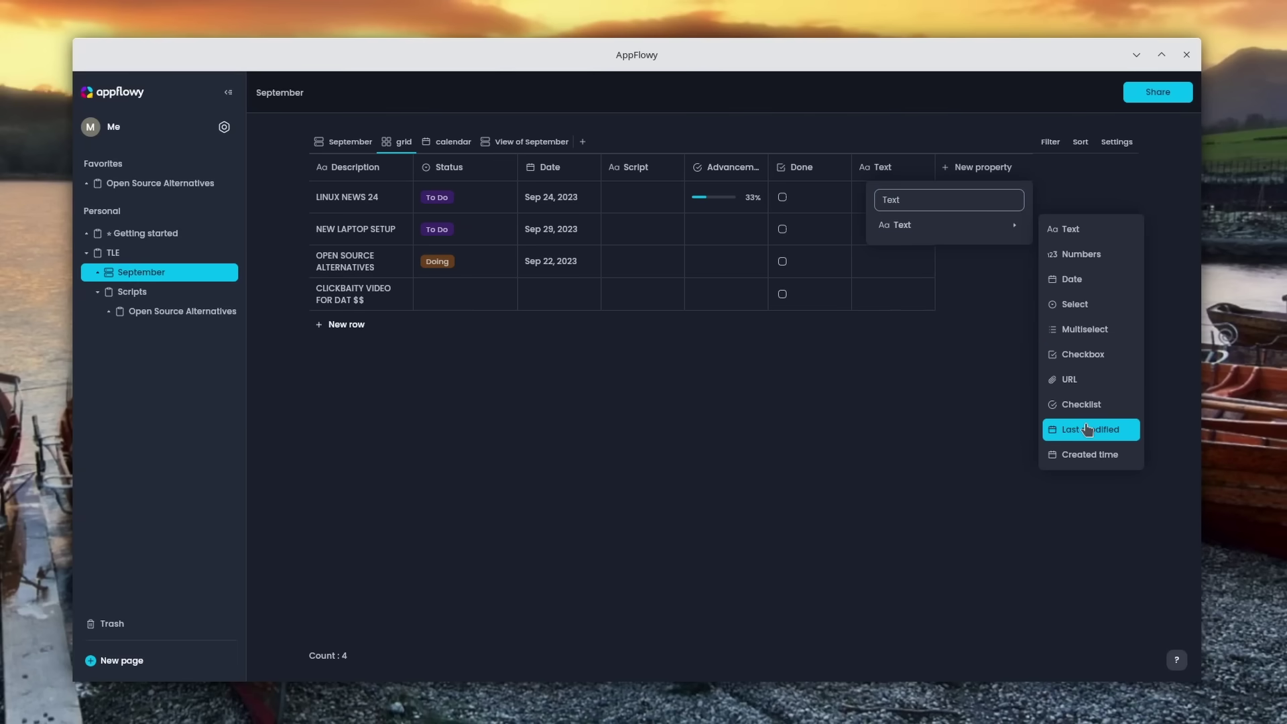
Step: Turn the grid's Text column into a Created time field and start renaming it
click(1081, 456)
click(1064, 201)
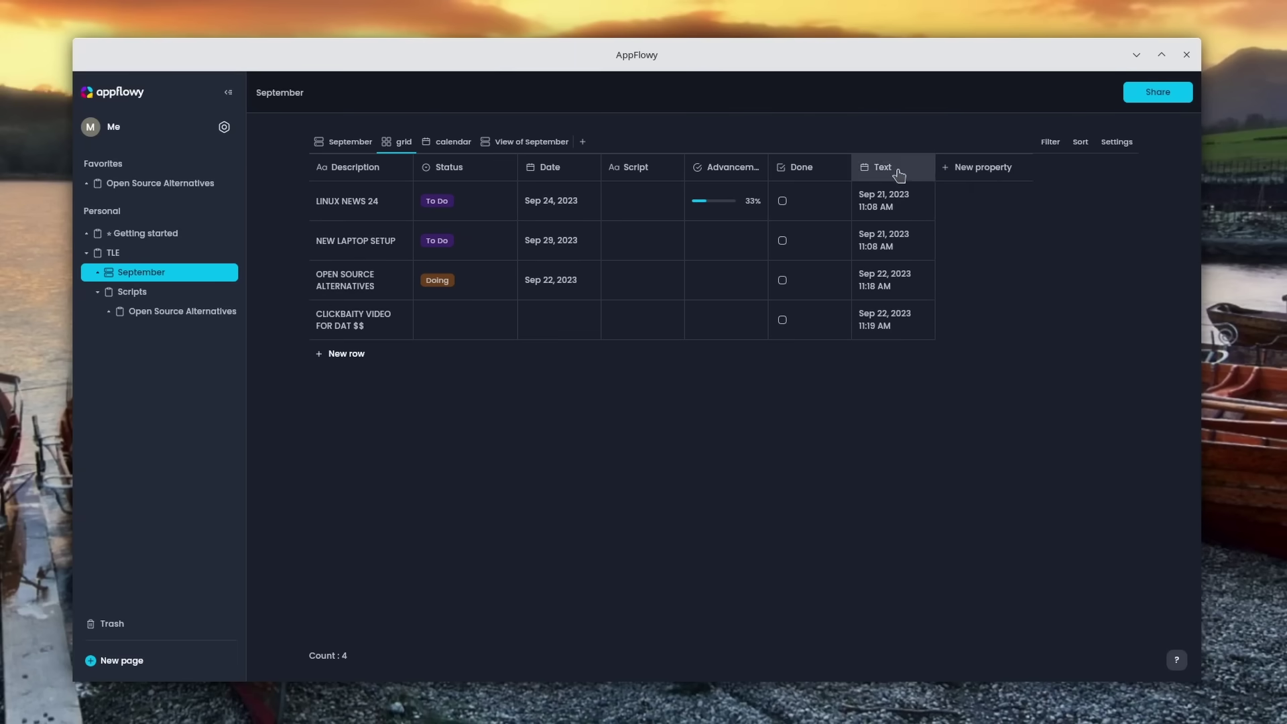
click(894, 172)
click(901, 196)
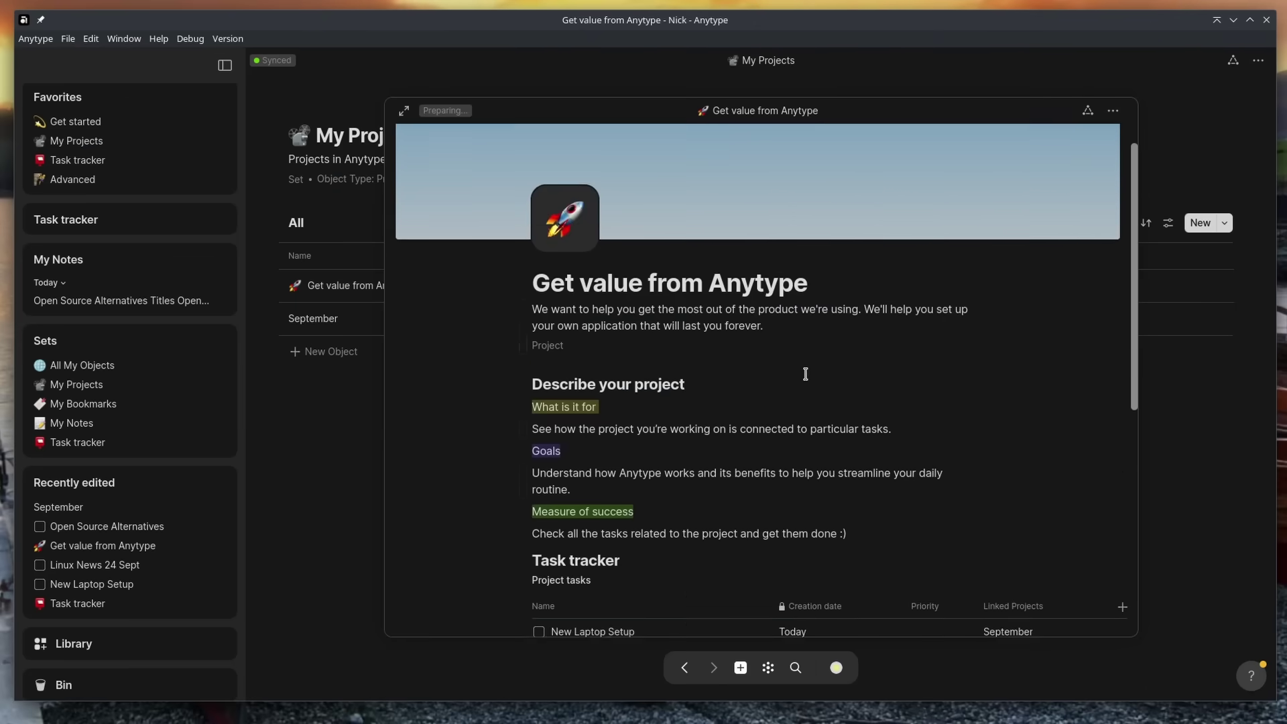
Step: Scroll down the Anytype website past the roadmap to the Enjoy true privacy section
scroll(808, 373, down, 2)
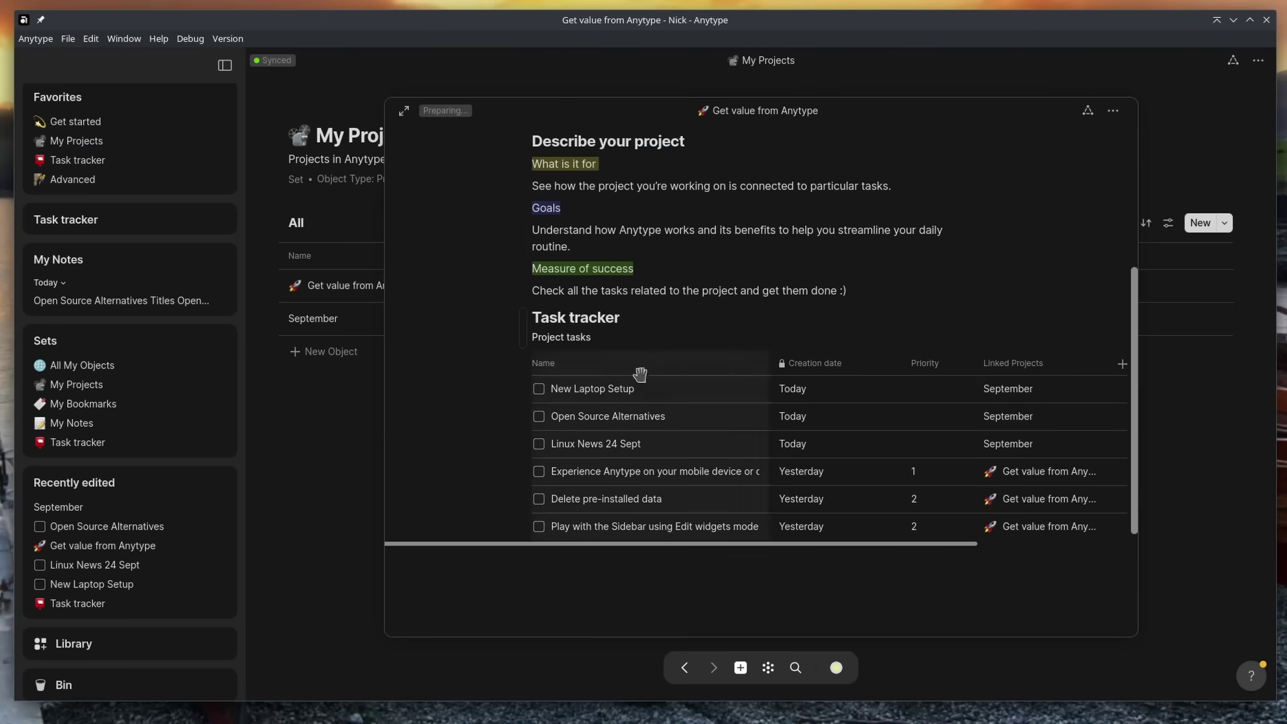
scroll(710, 469, down, 1)
drag(918, 510, 1017, 511)
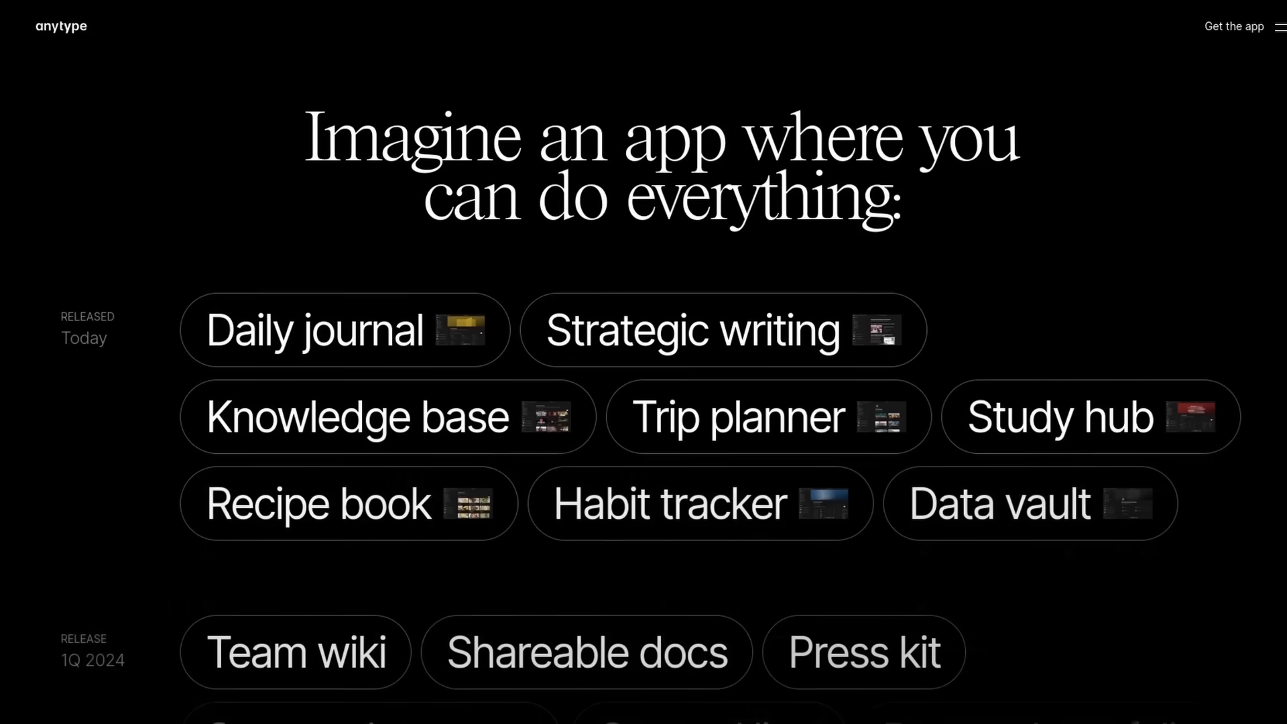
scroll(643, 388, down, 4)
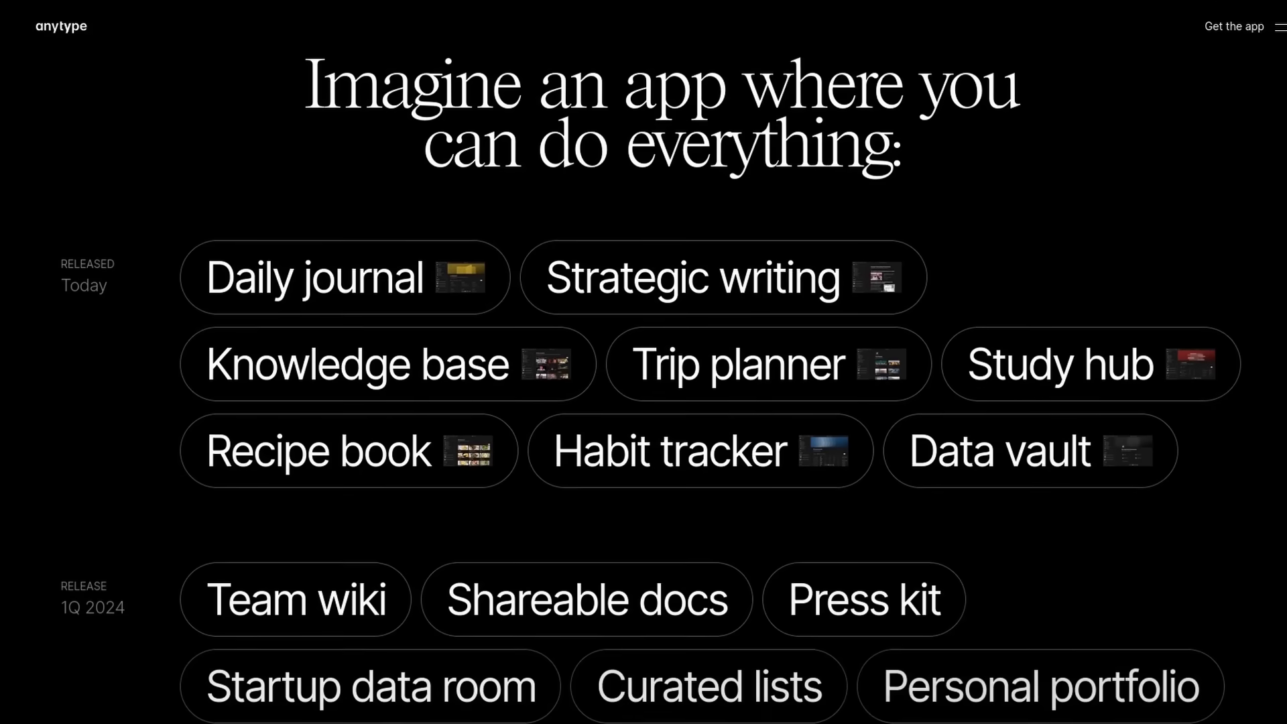
scroll(643, 388, down, 4)
scroll(644, 389, down, 10)
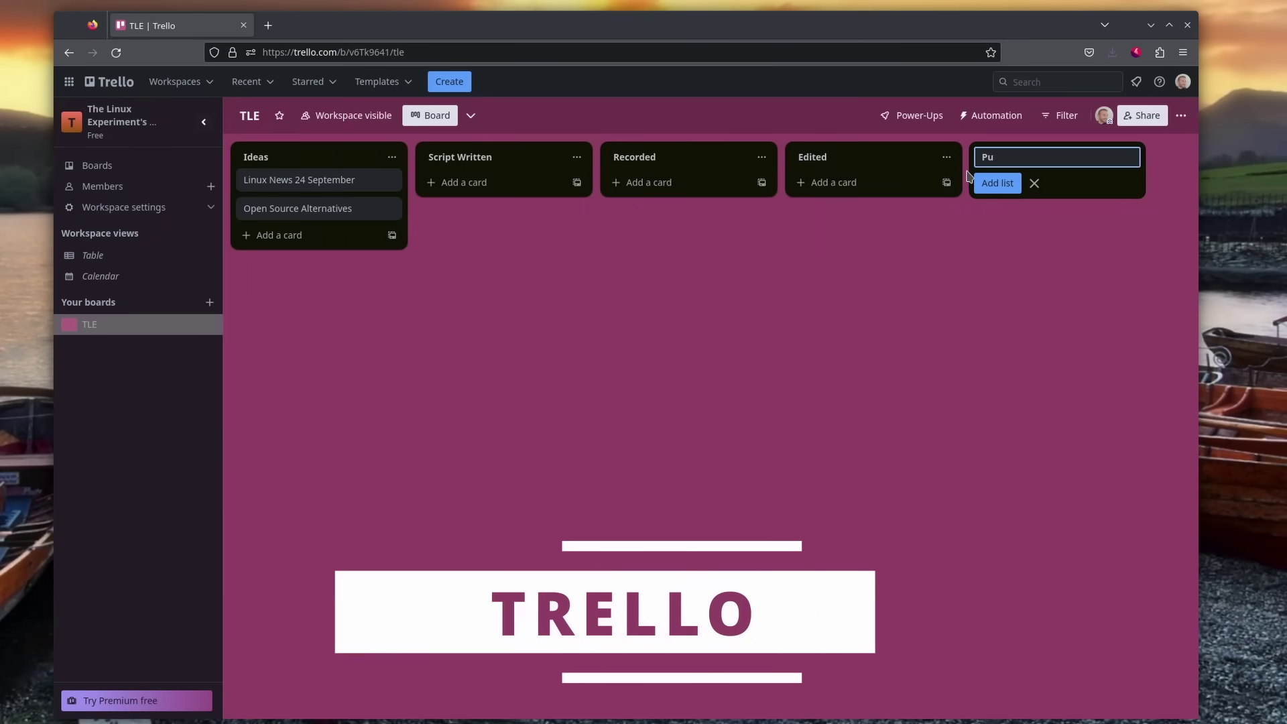
Step: Create the Published list, drag Open Source Alternatives into Edited, and add a New Laptop Setup card to Ideas
key(Return)
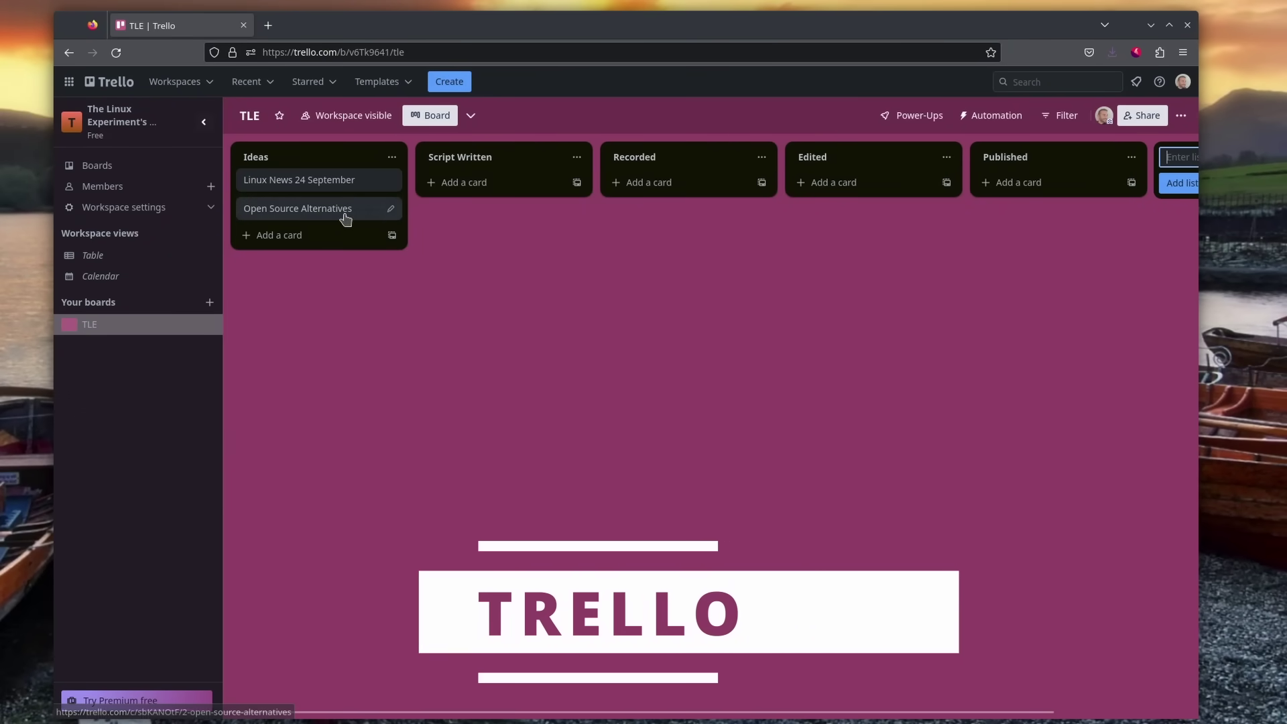
drag(348, 211, 874, 179)
click(284, 210)
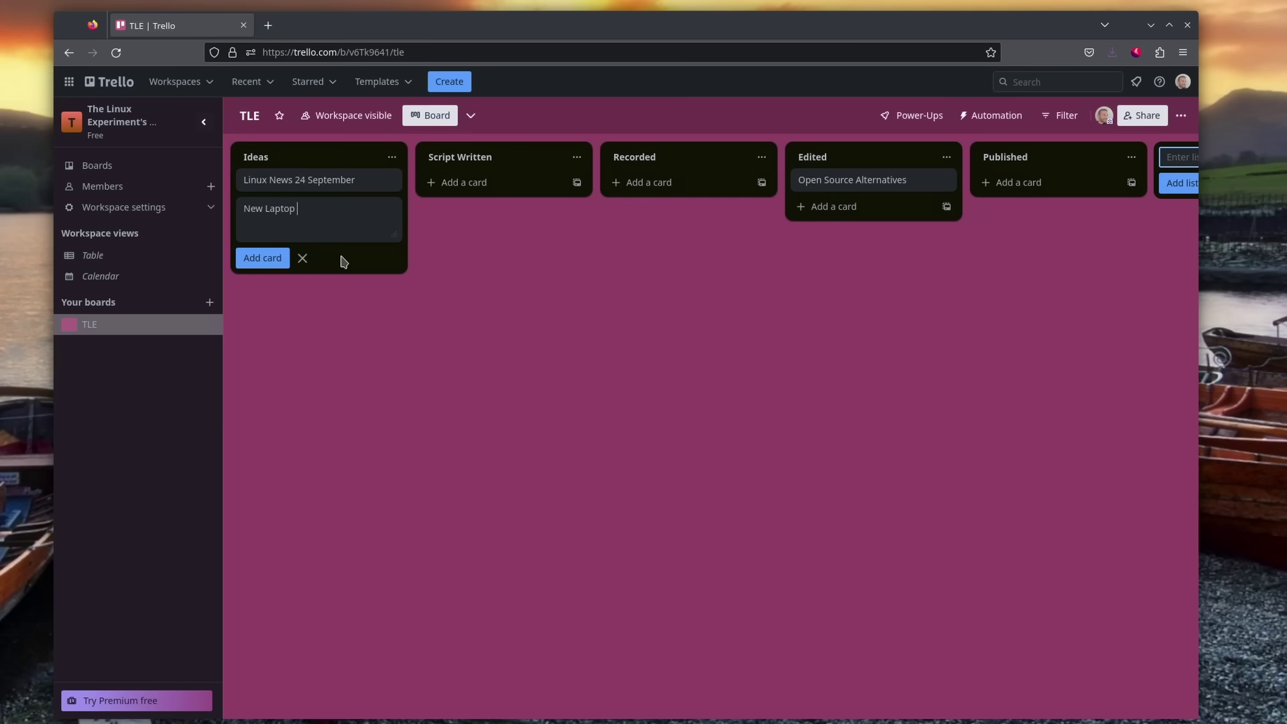
key(Return)
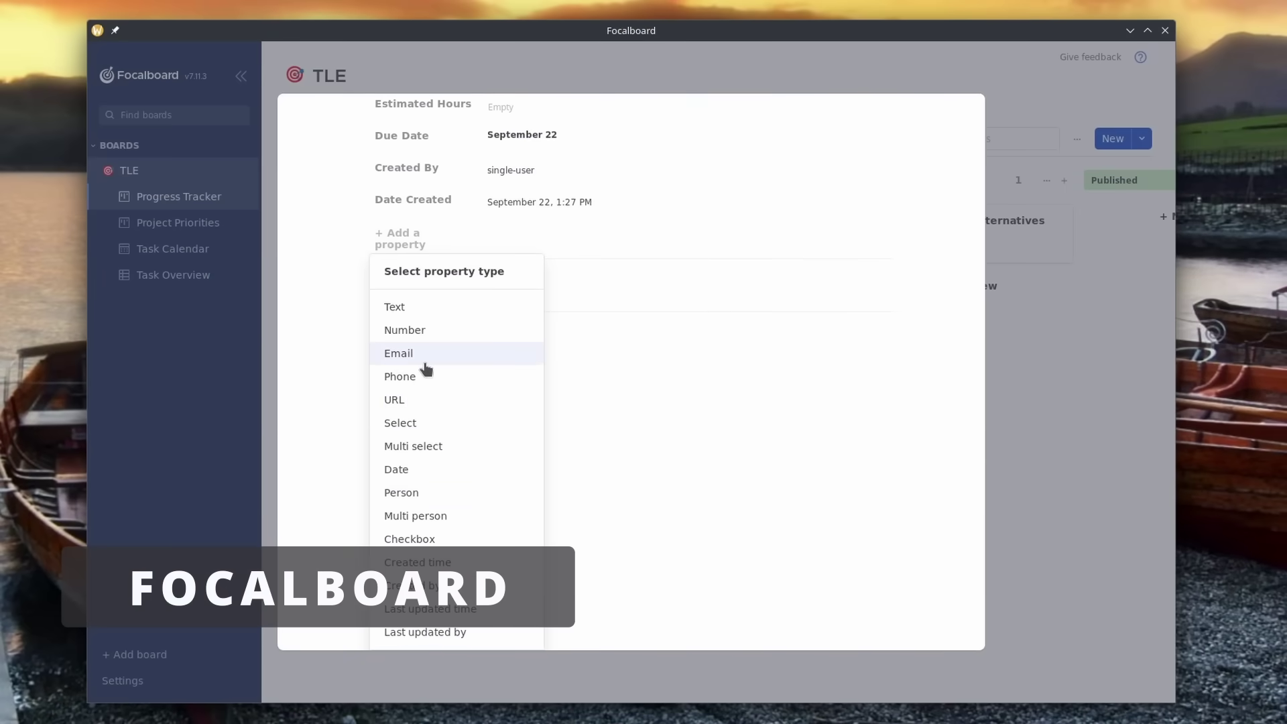
Step: Preview the Sales Pipeline CRM, Personal Tasks, Project Tasks, Company Goals & OKRs and Personal Goals templates
click(776, 460)
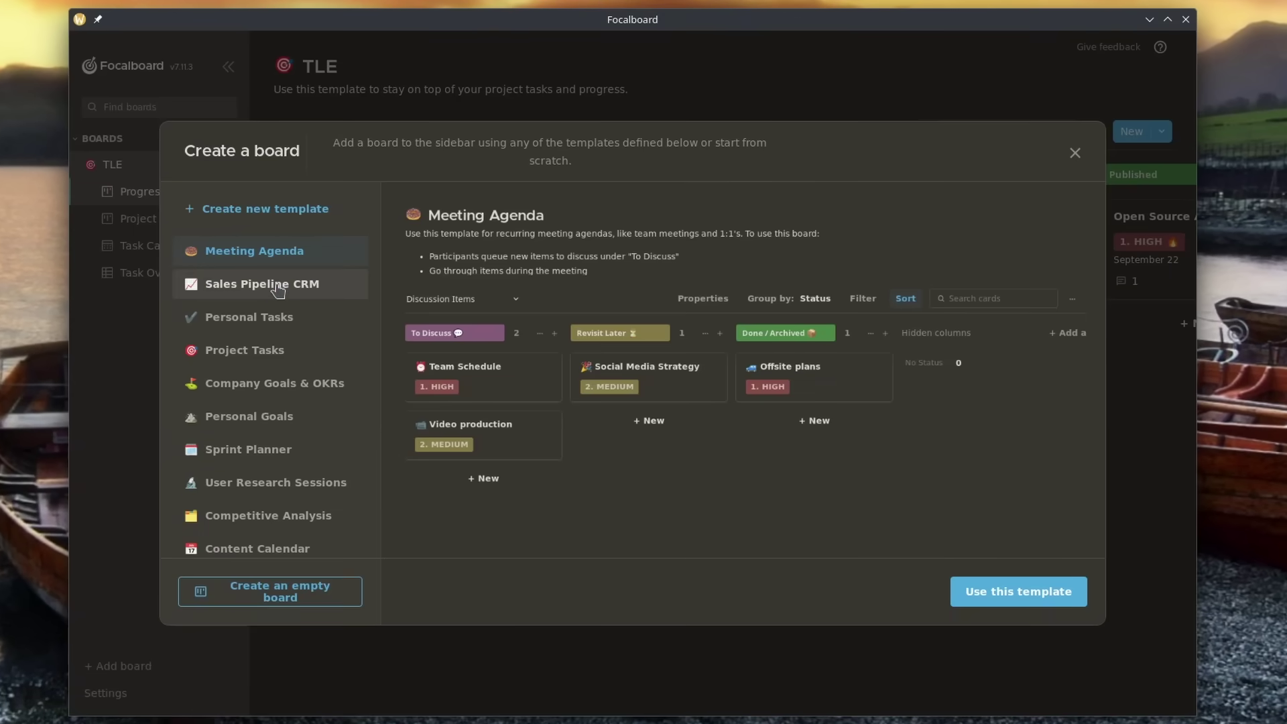
click(276, 288)
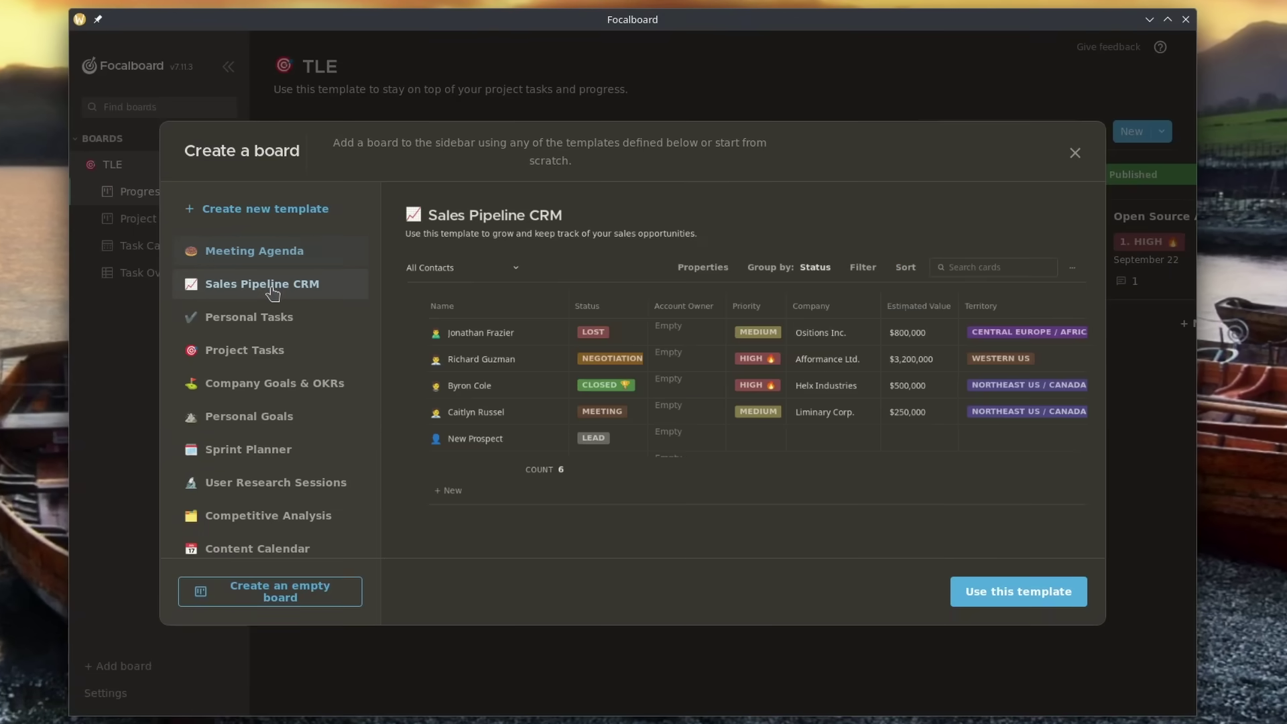
click(262, 323)
click(247, 351)
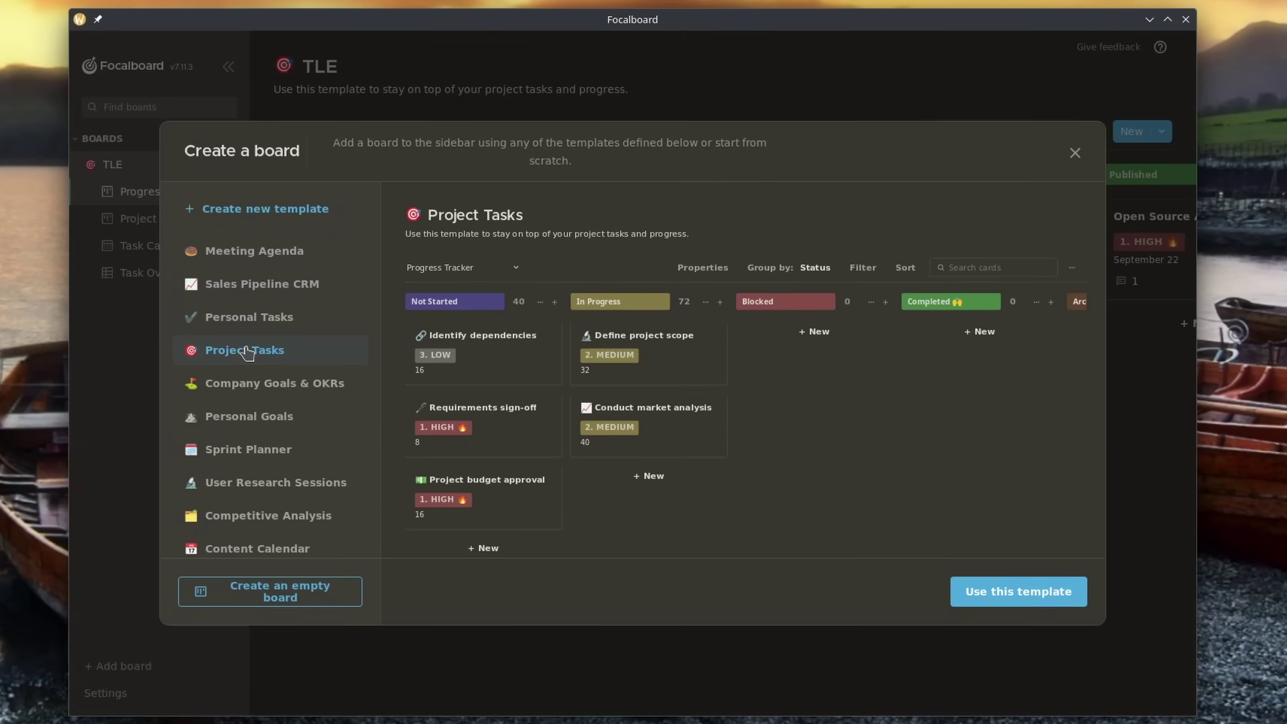
click(252, 384)
click(245, 419)
scroll(261, 366, down, 2)
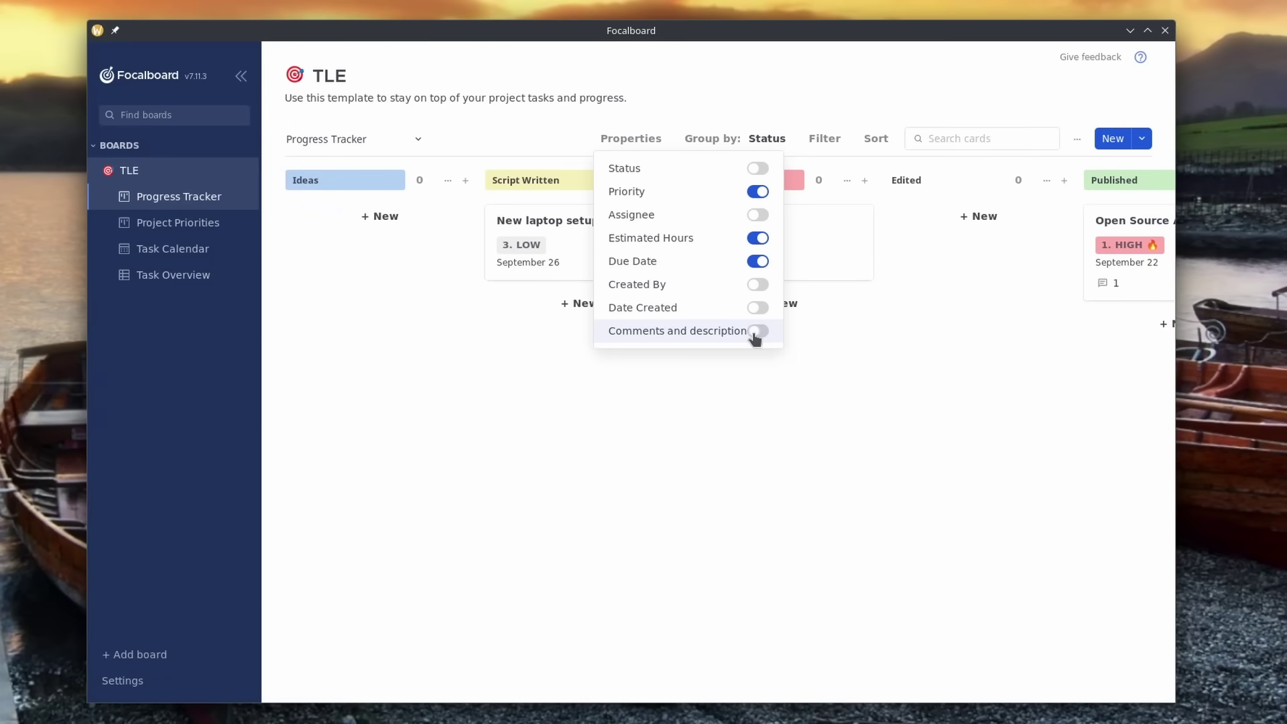
Step: Open the Open Source Alternatives card's details on the board and close them again
click(813, 445)
scroll(825, 382, right, 5)
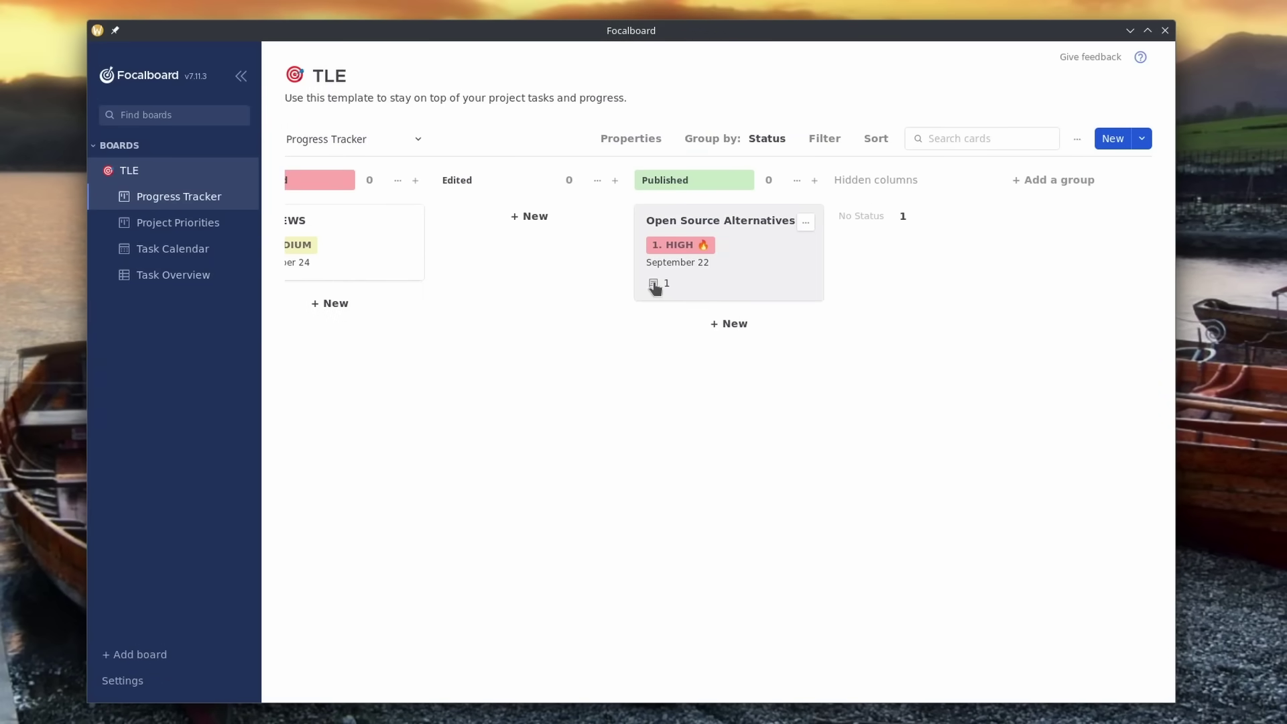
click(655, 288)
key(Escape)
scroll(891, 321, left, 5)
Step: Cycle through the Project Priorities, Task Calendar and Task Overview views, returning to Progress Tracker
click(123, 223)
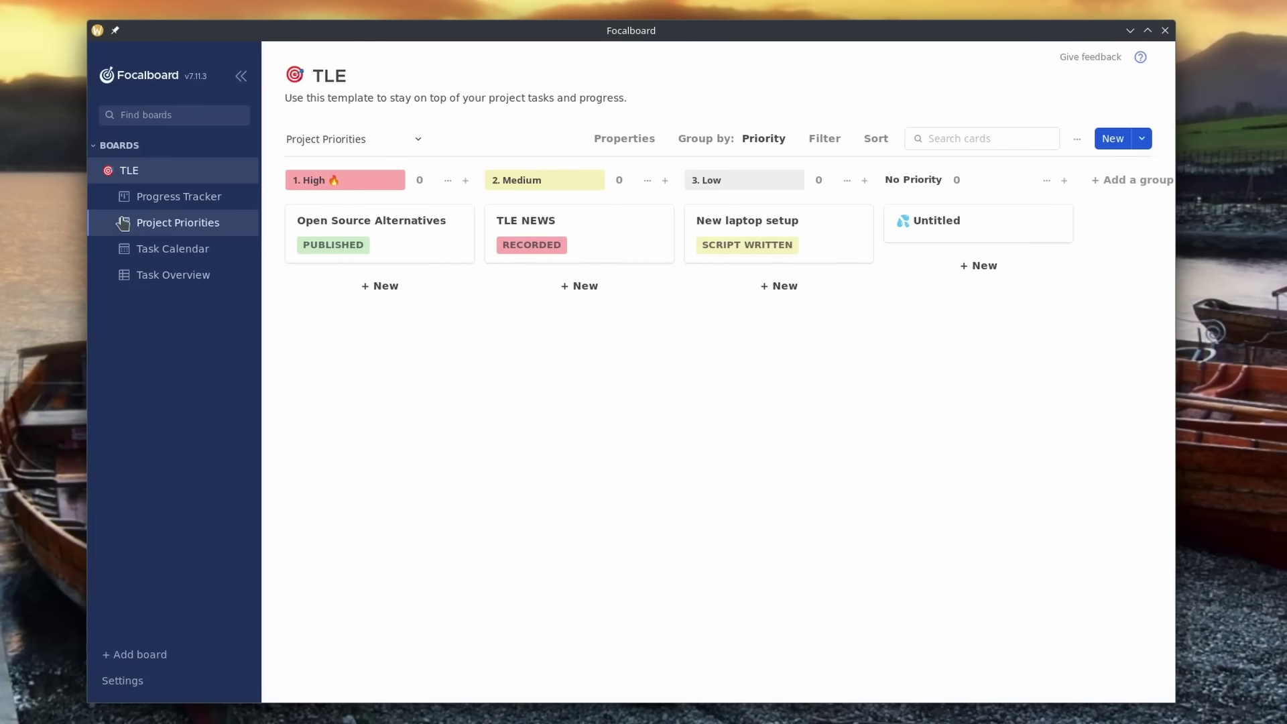
click(175, 247)
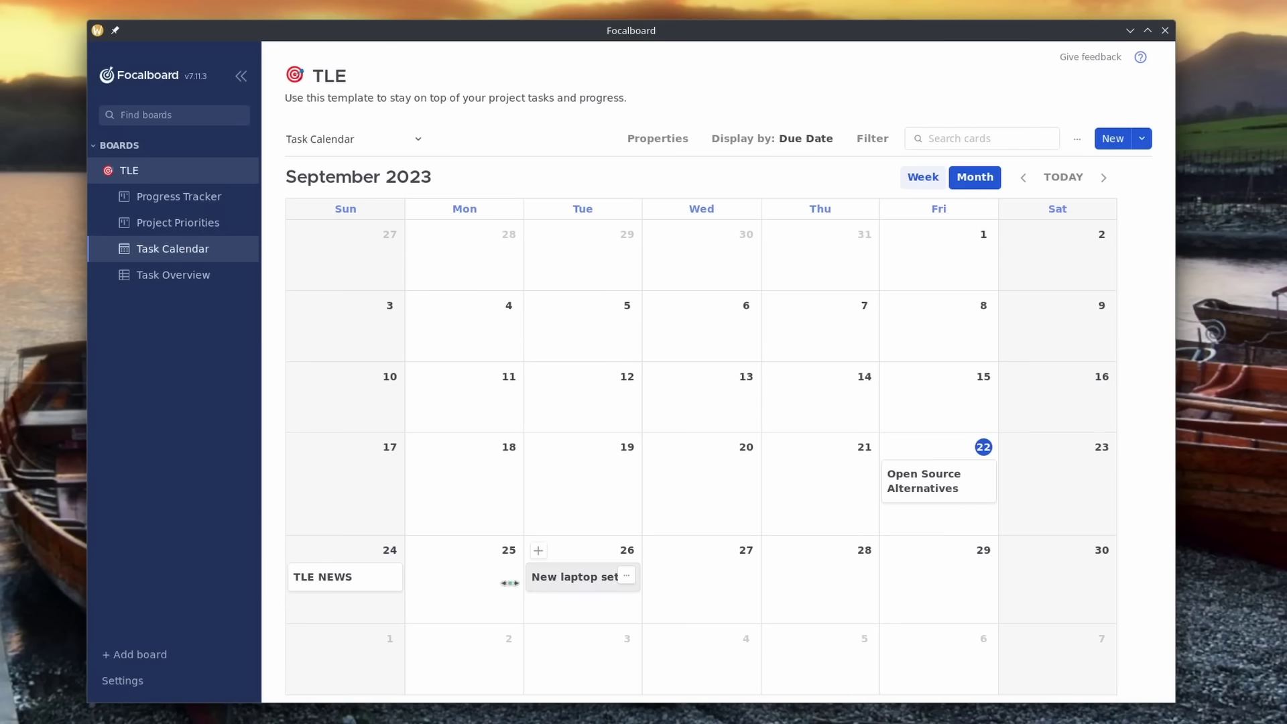
click(172, 275)
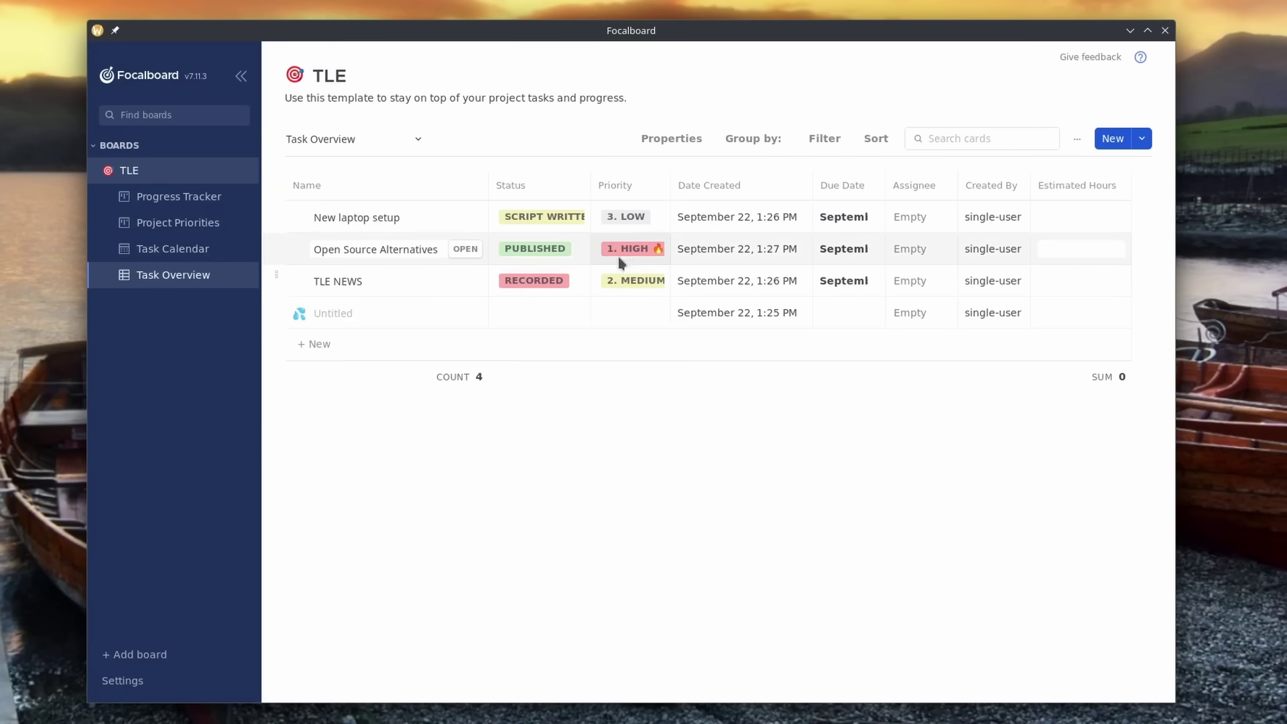
click(175, 197)
scroll(865, 258, right, 3)
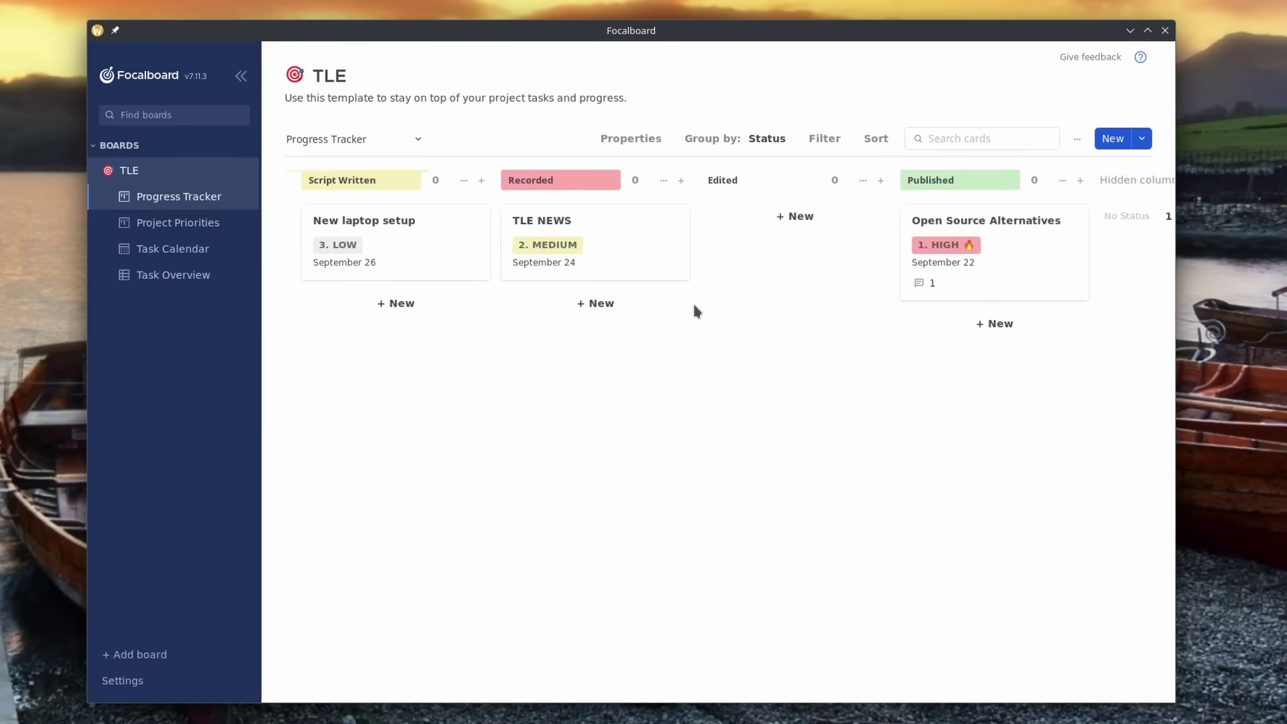
scroll(692, 311, left, 3)
Step: Set the app's theme to Dark theme from Settings
click(139, 683)
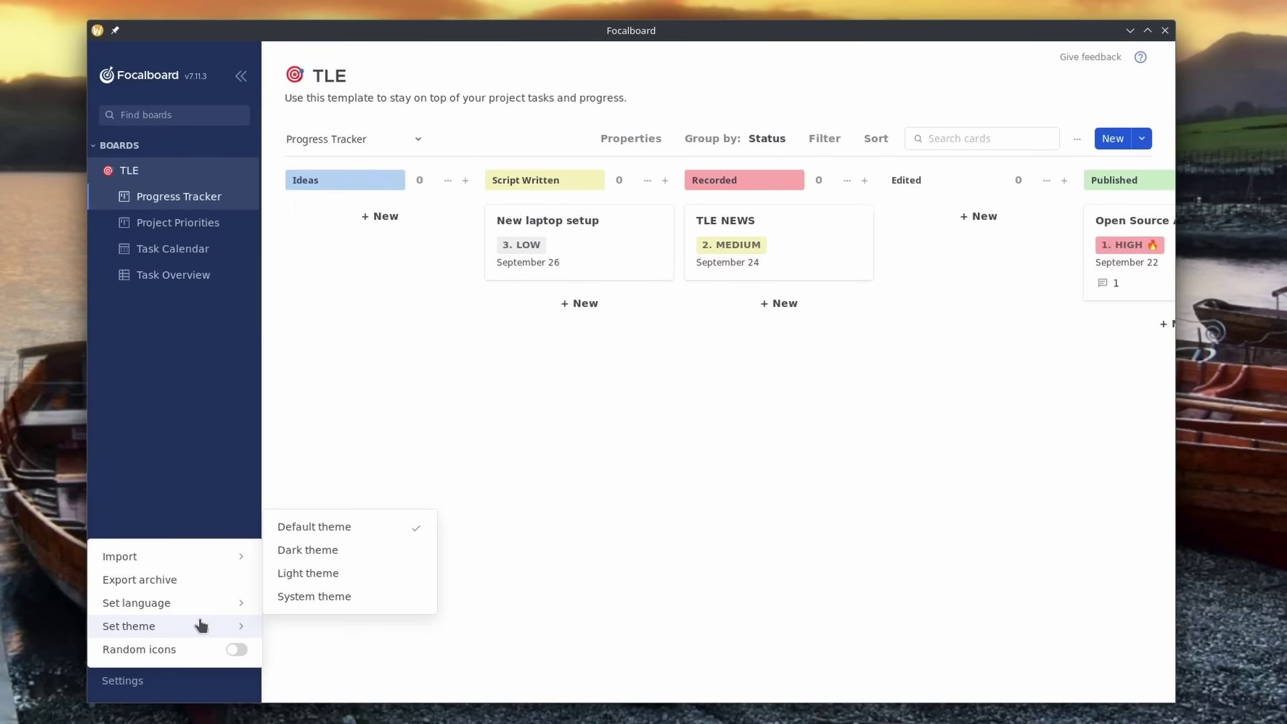
mouse_move(231, 626)
click(308, 550)
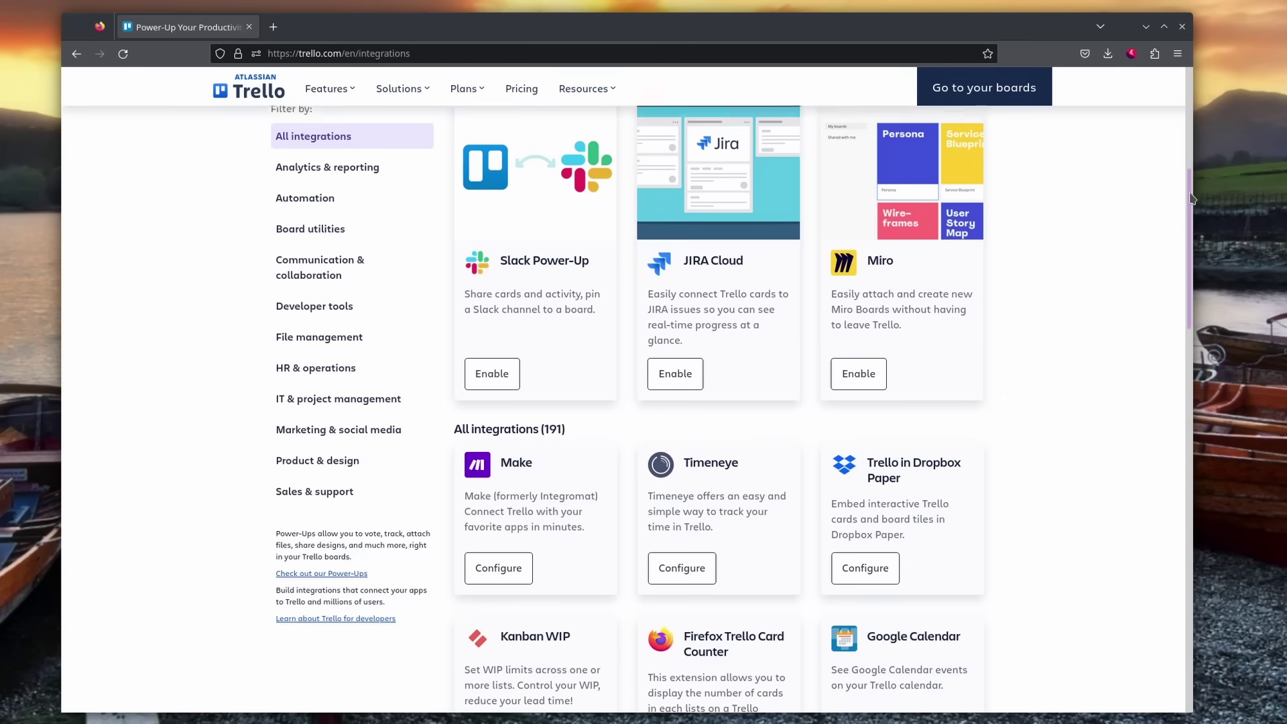
Step: Scroll through Trello's integrations page on the way to the templates gallery
scroll(1184, 299, down, 6)
drag(1183, 299, 1182, 338)
drag(1172, 500, 1155, 57)
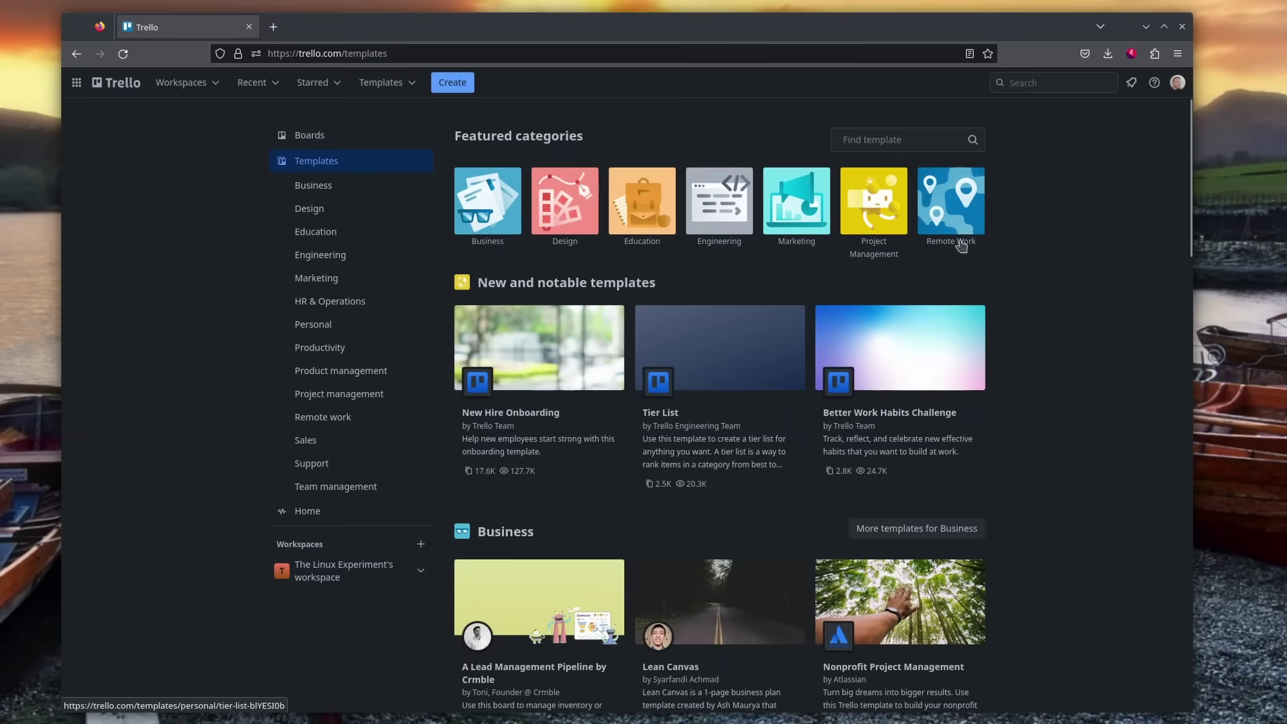
drag(1192, 128, 1182, 377)
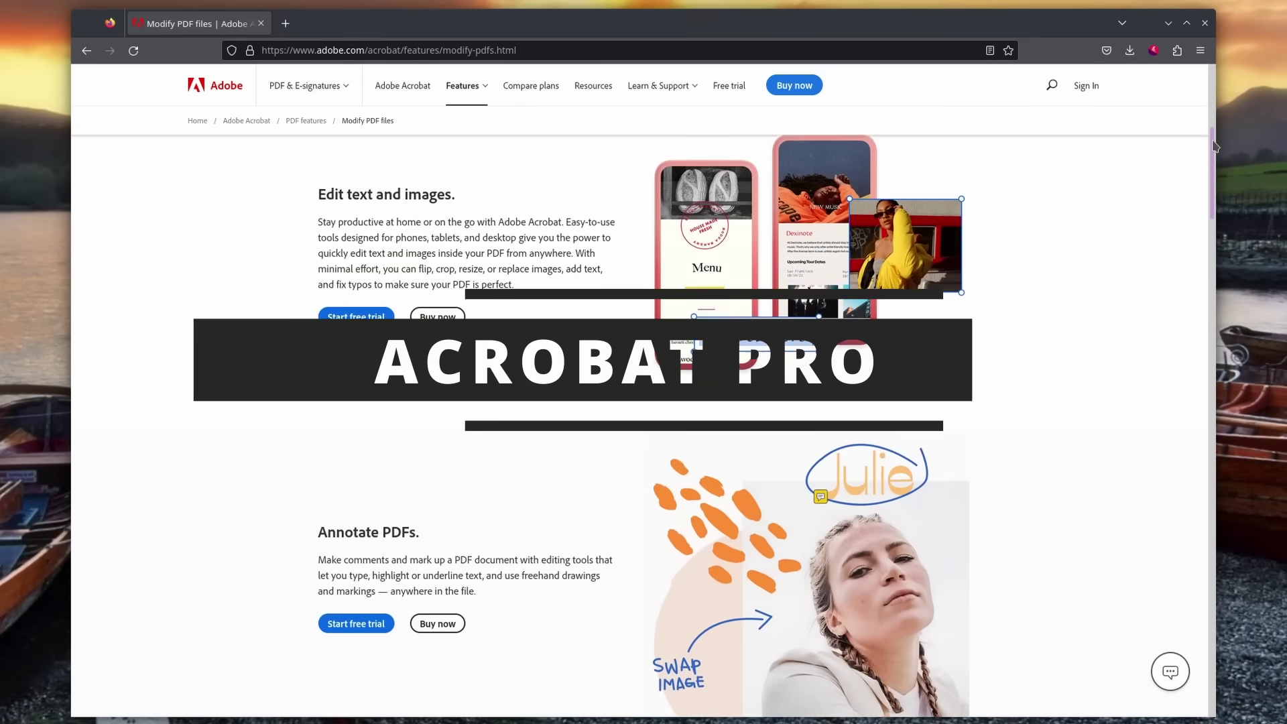
mouse_move(1214, 148)
mouse_down()
mouse_move(1200, 213)
mouse_move(1200, 431)
mouse_up()
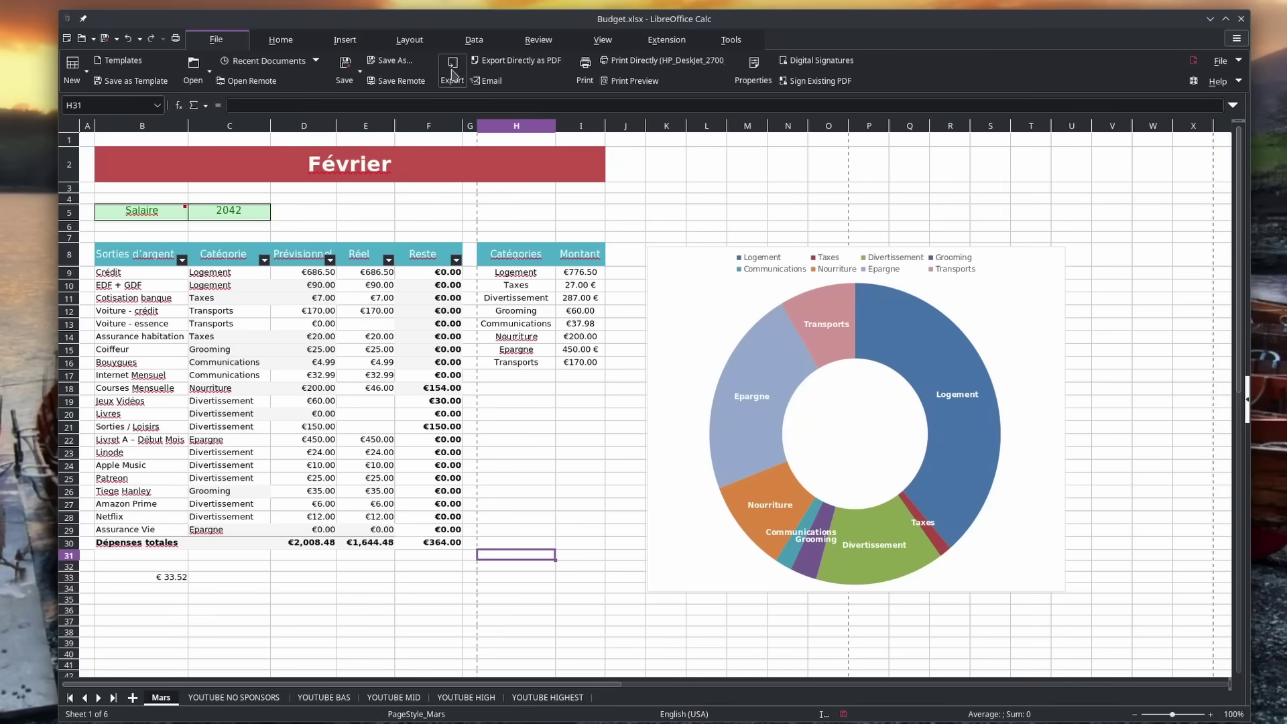
Step: Export Budget with the PDF - Portable Document Format filter as Budget.pdf in the Home folder
click(452, 70)
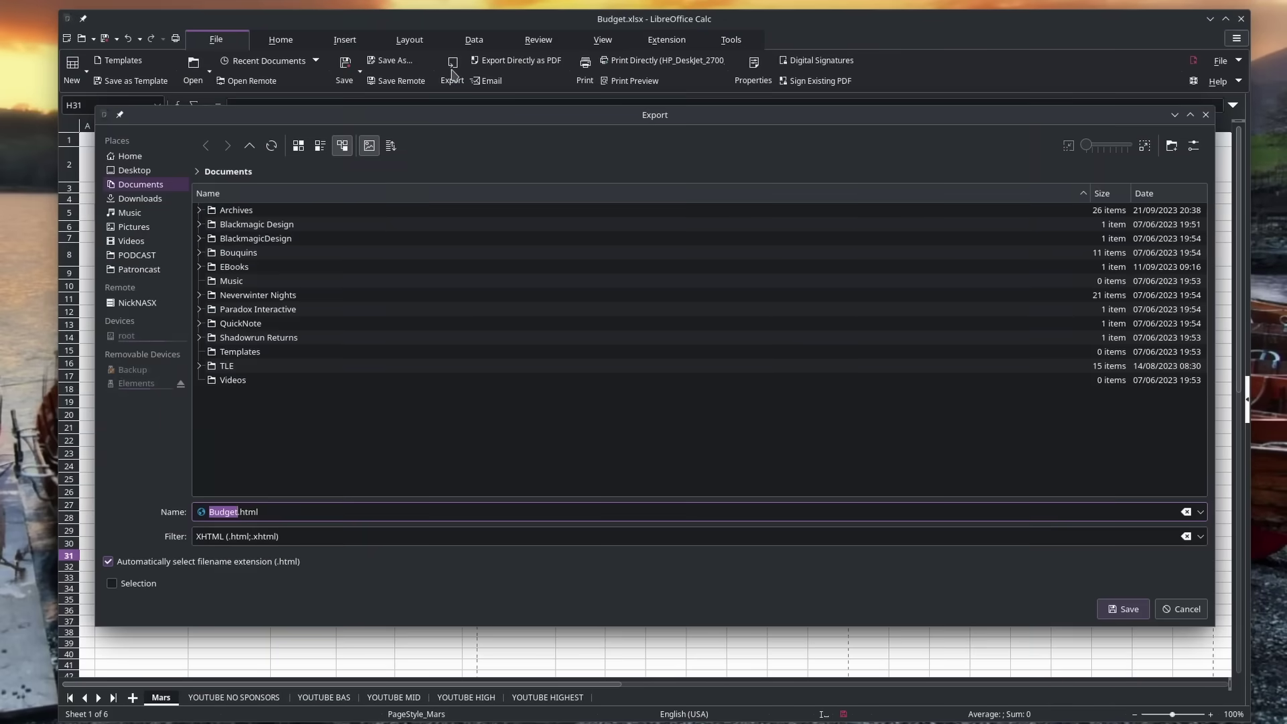
click(1200, 538)
click(349, 570)
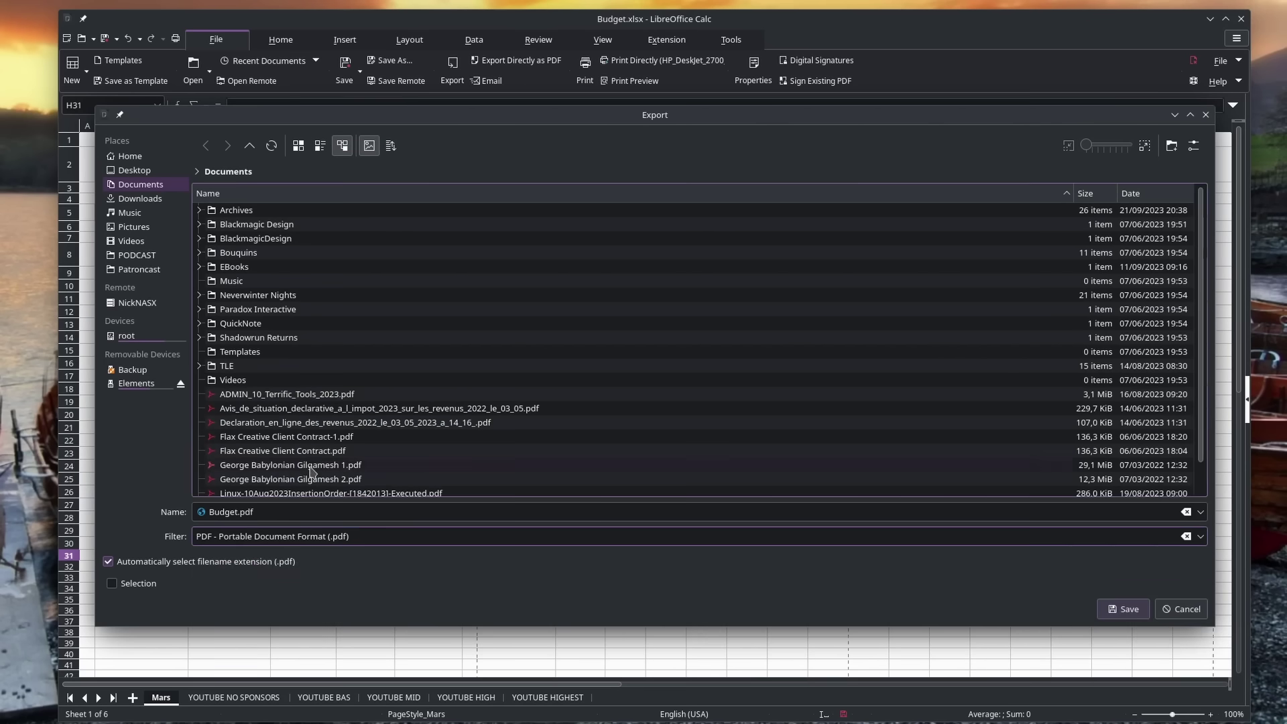
click(144, 156)
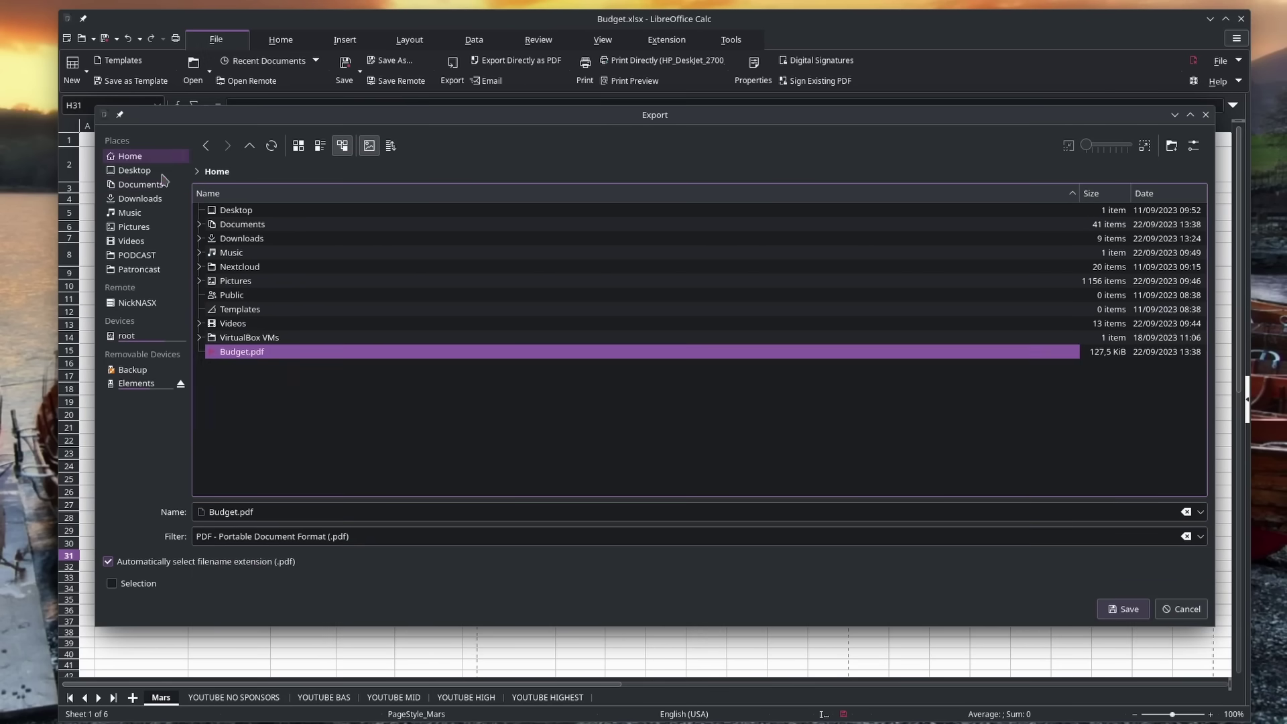
click(1113, 610)
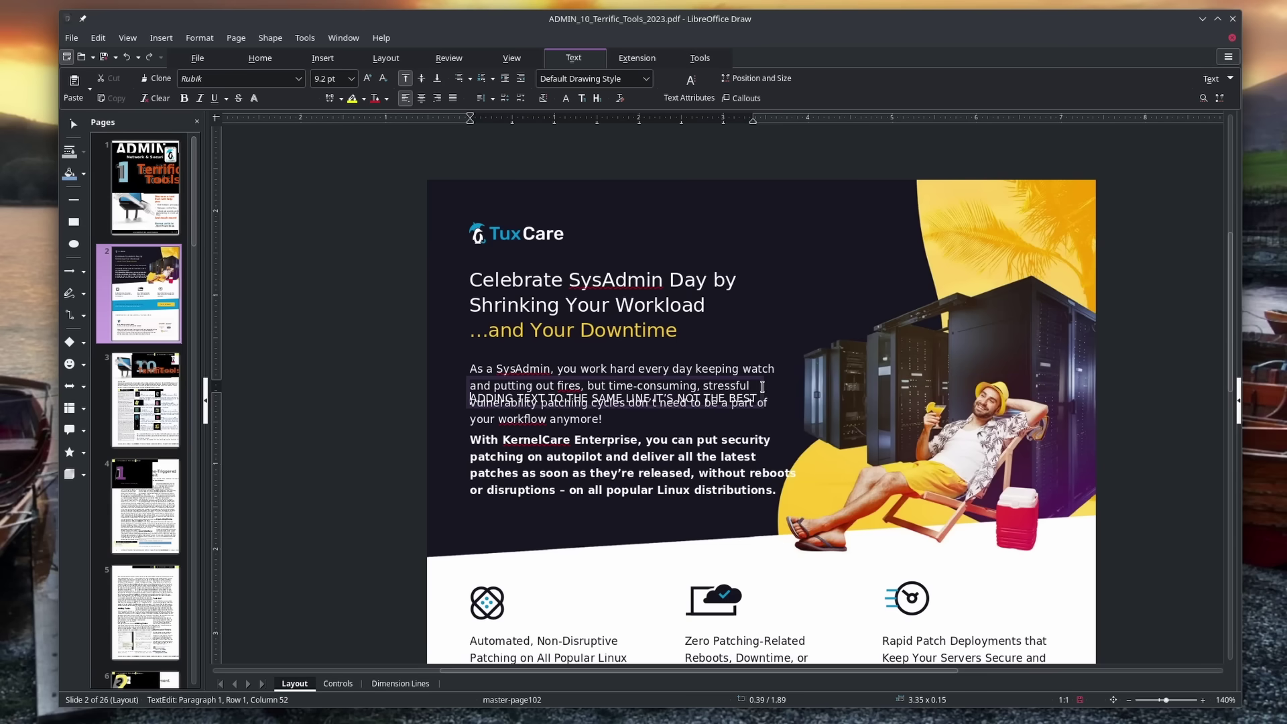
Step: Finish the added text line on page 2 and scroll down to page 26
click(732, 389)
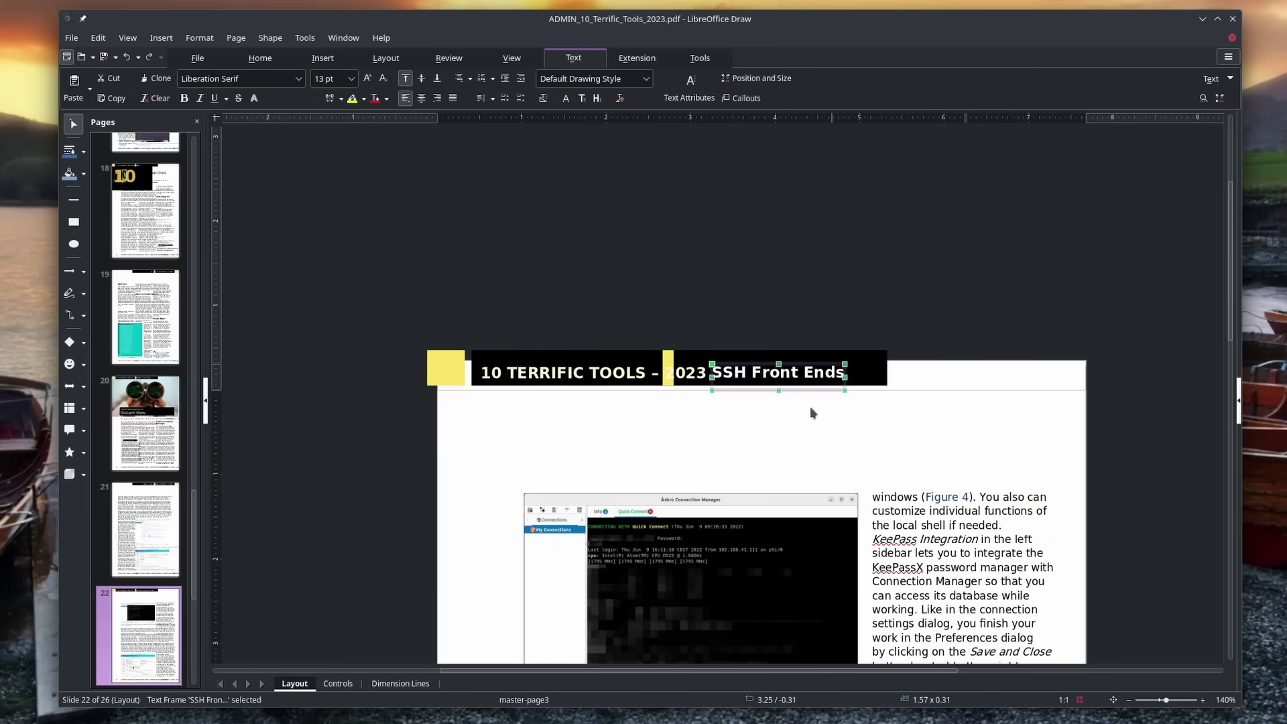
click(812, 415)
scroll(664, 432, down, 10)
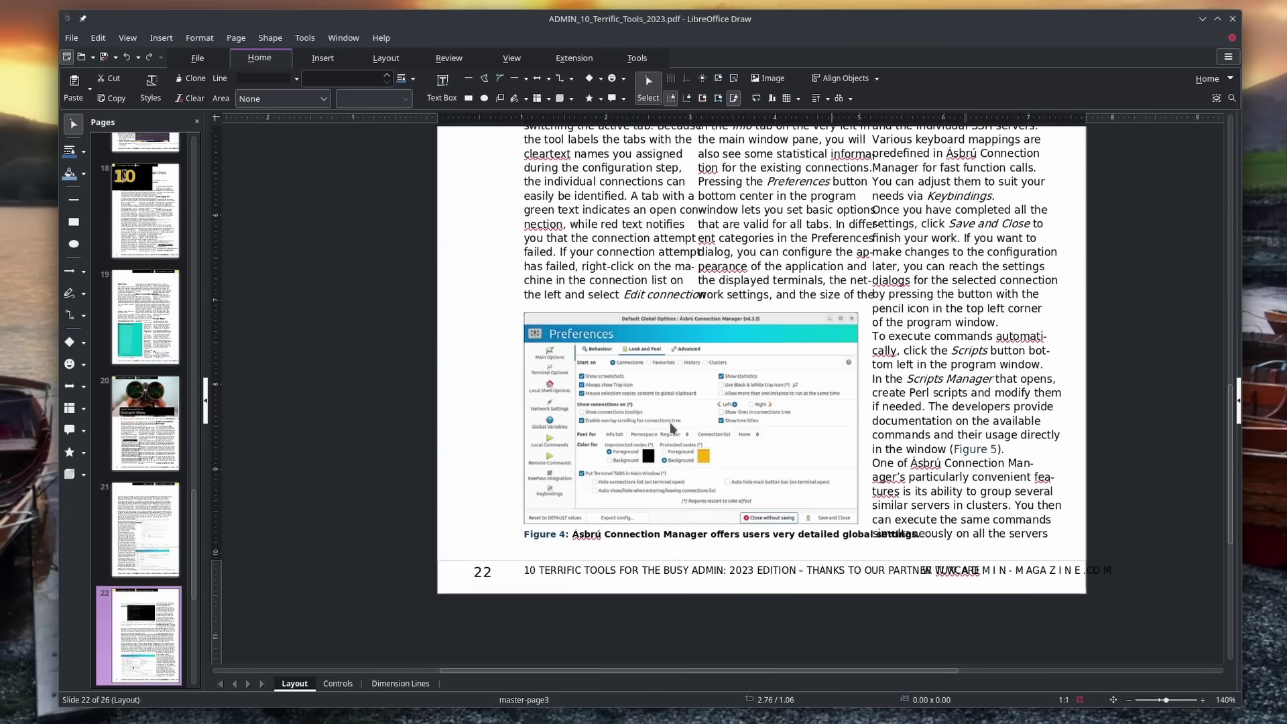
scroll(670, 425, down, 15)
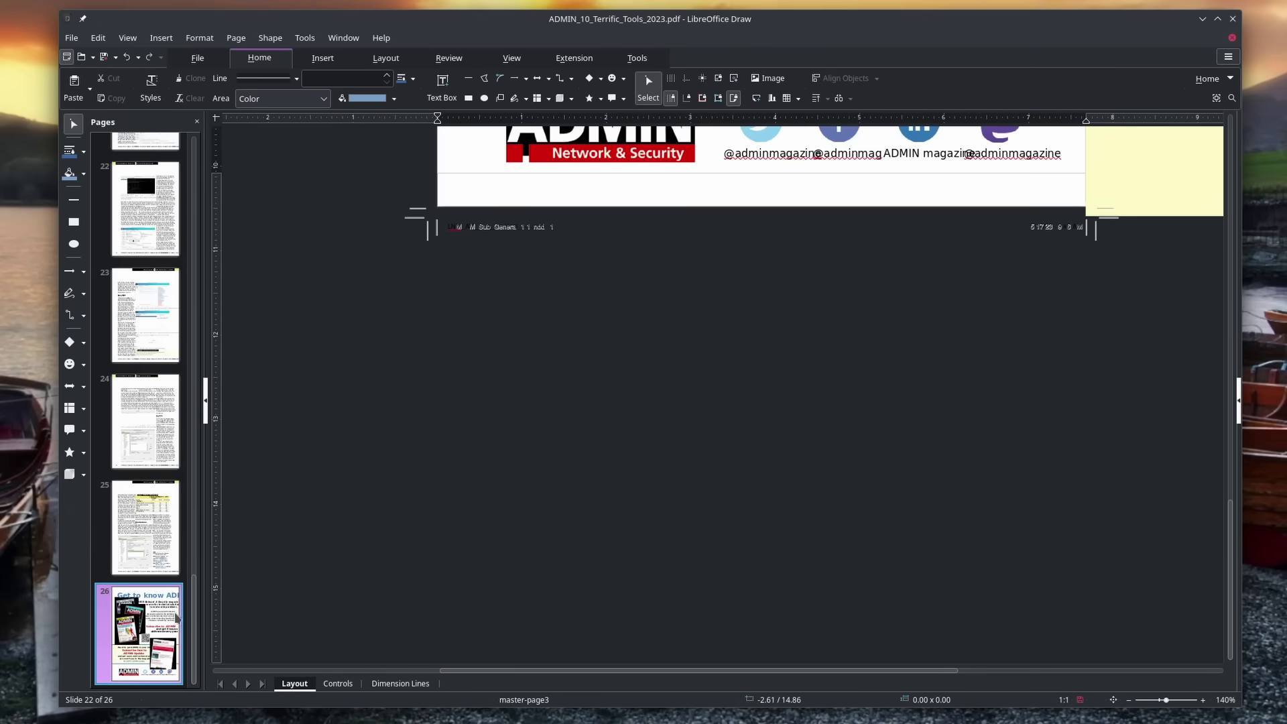
scroll(752, 392, up, 10)
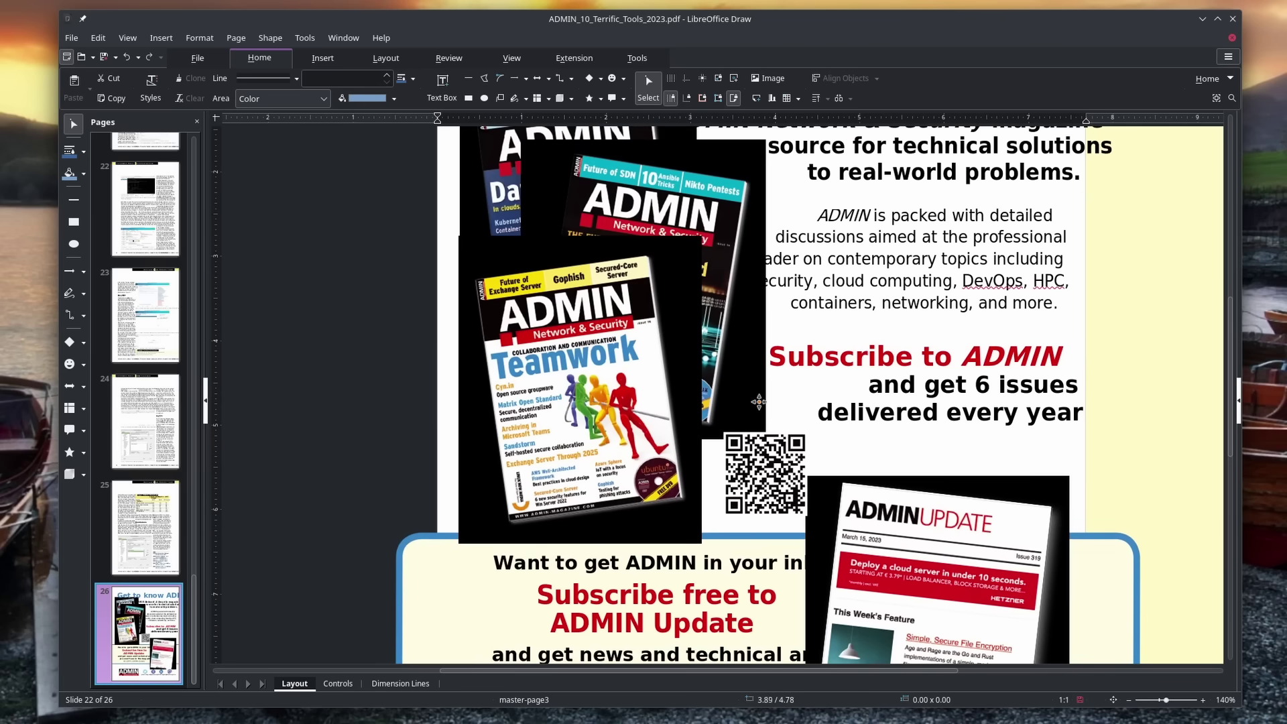
Step: Open the Teamwork magazine cover in Gwenview via Edit with External Tool, then close Gwenview
click(677, 295)
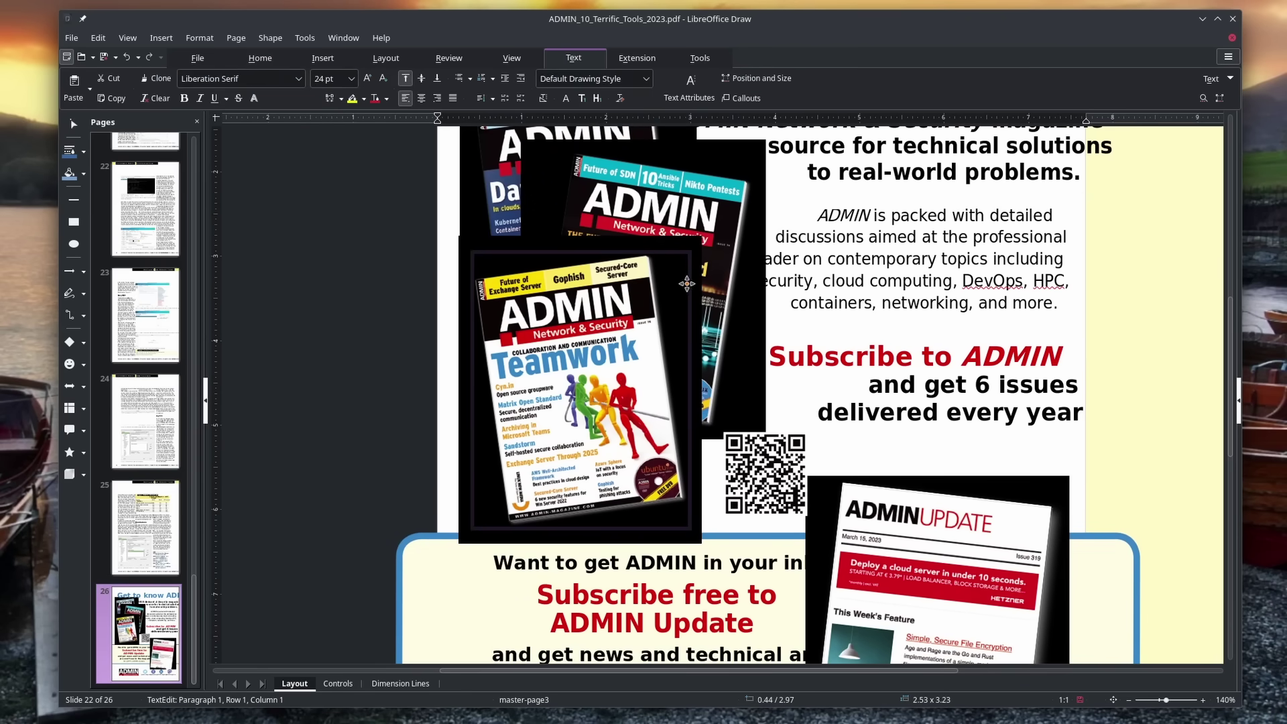
right_click(686, 283)
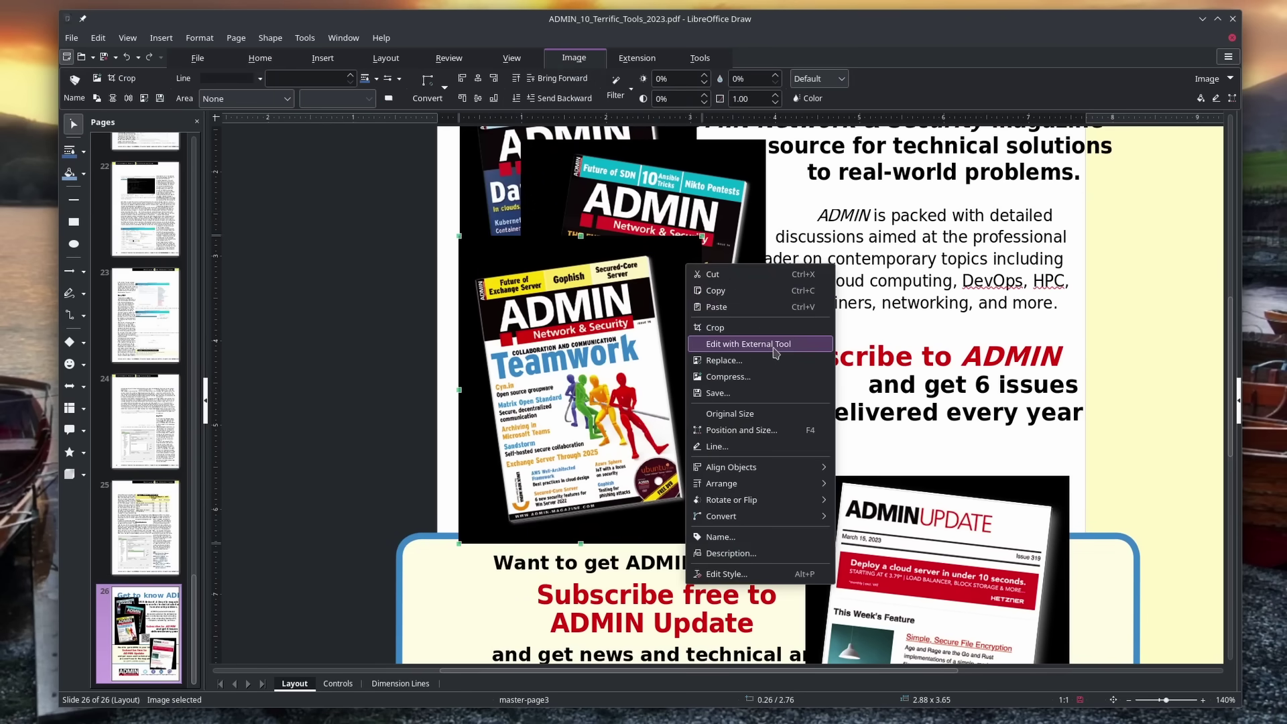
click(775, 351)
drag(524, 213, 600, 201)
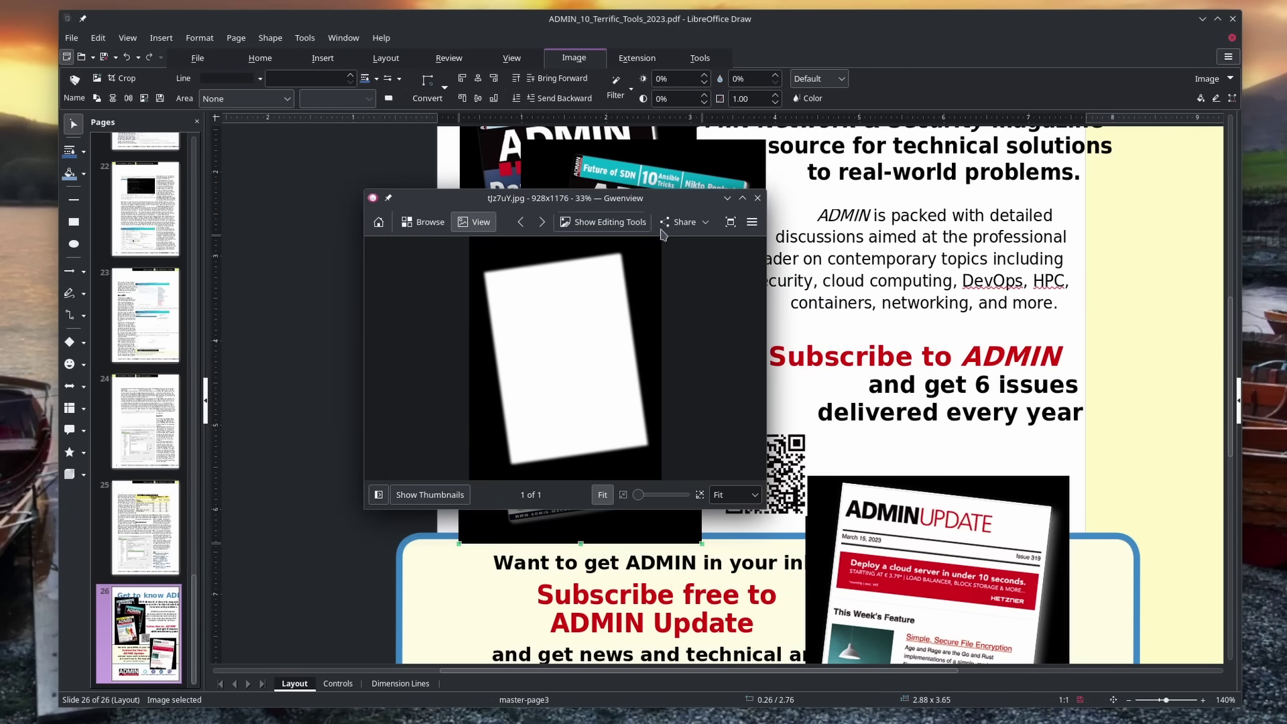
click(758, 199)
right_click(679, 310)
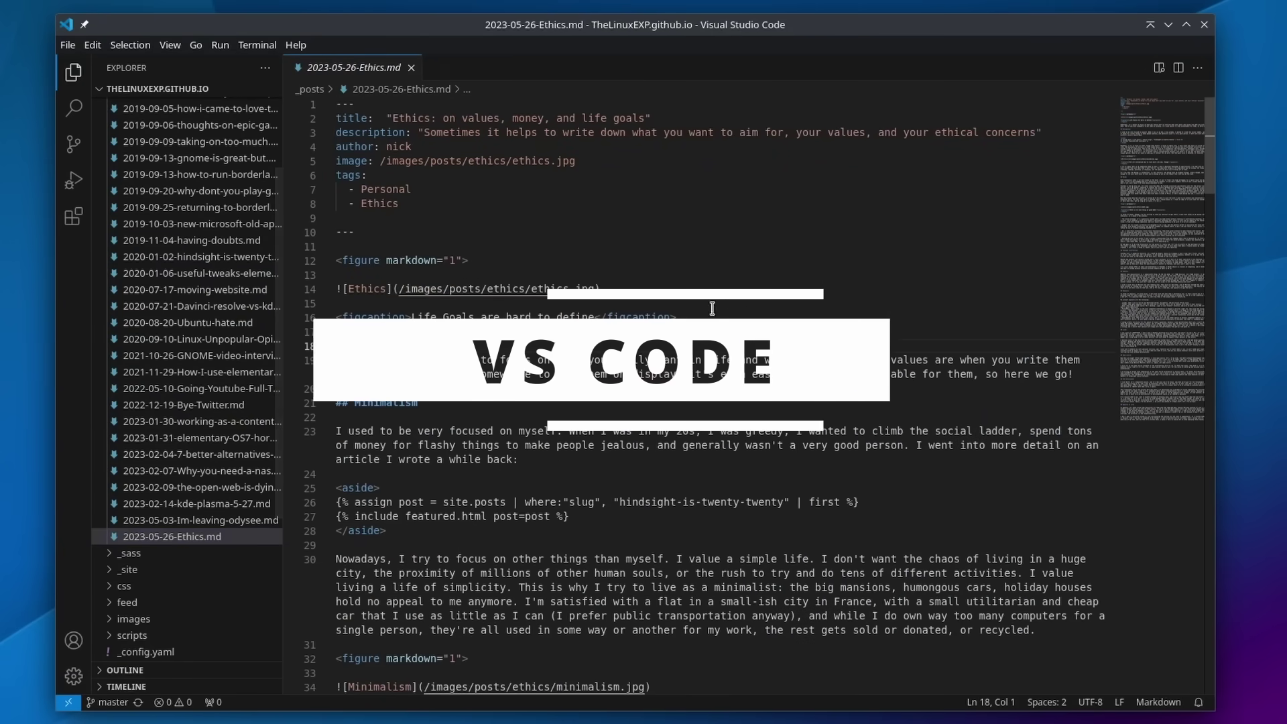
Step: Expand the css folder, open main.scss and scroll through its styles
scroll(729, 305, down, 15)
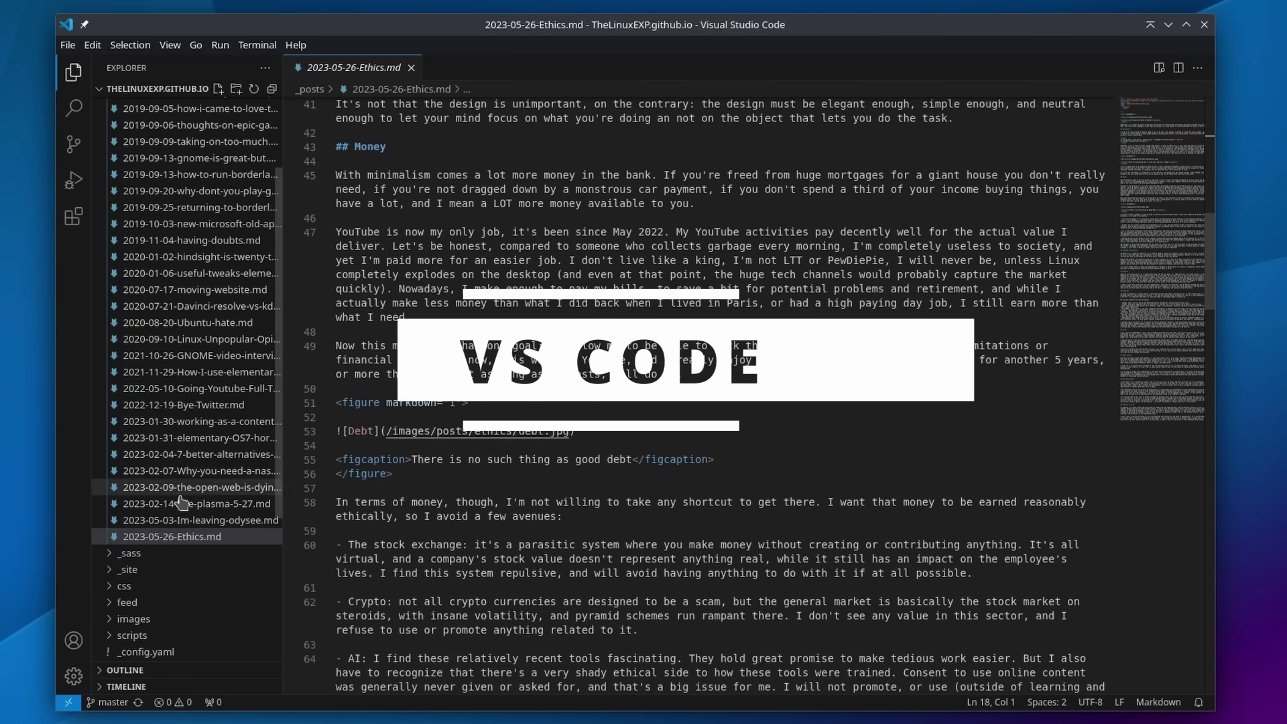
scroll(159, 523, down, 3)
click(124, 473)
click(145, 490)
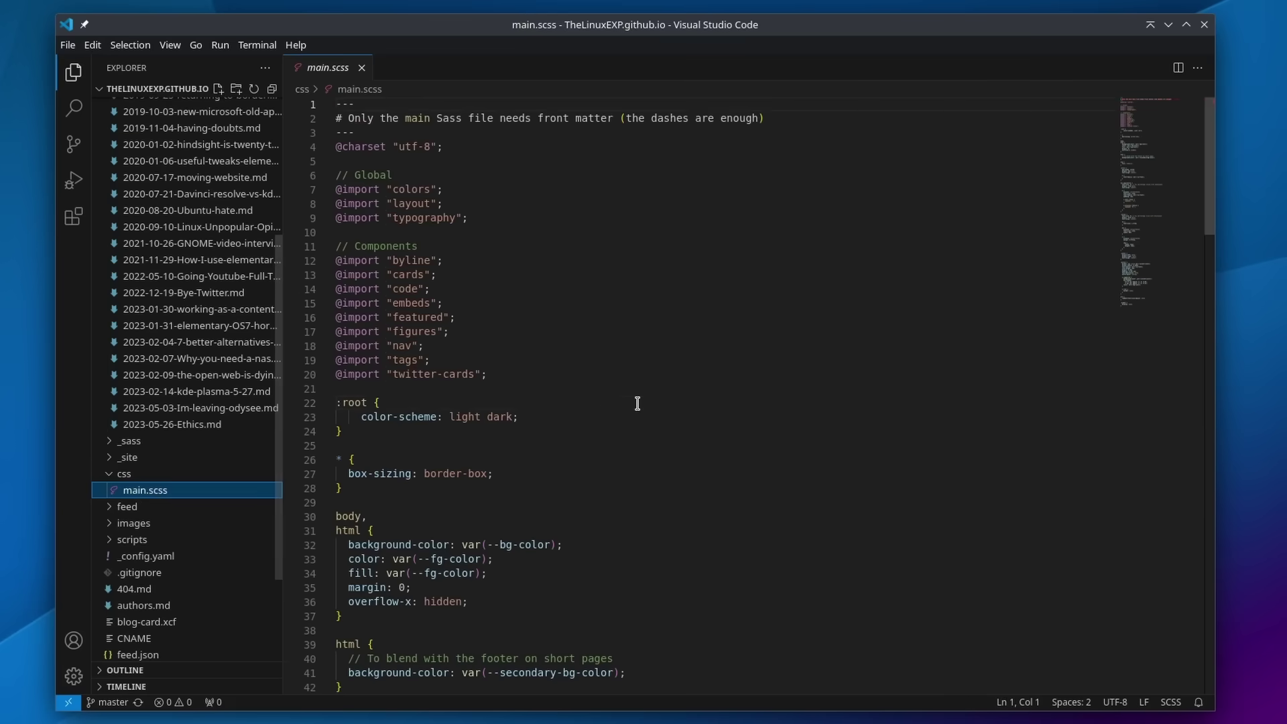
click(638, 403)
scroll(638, 403, down, 16)
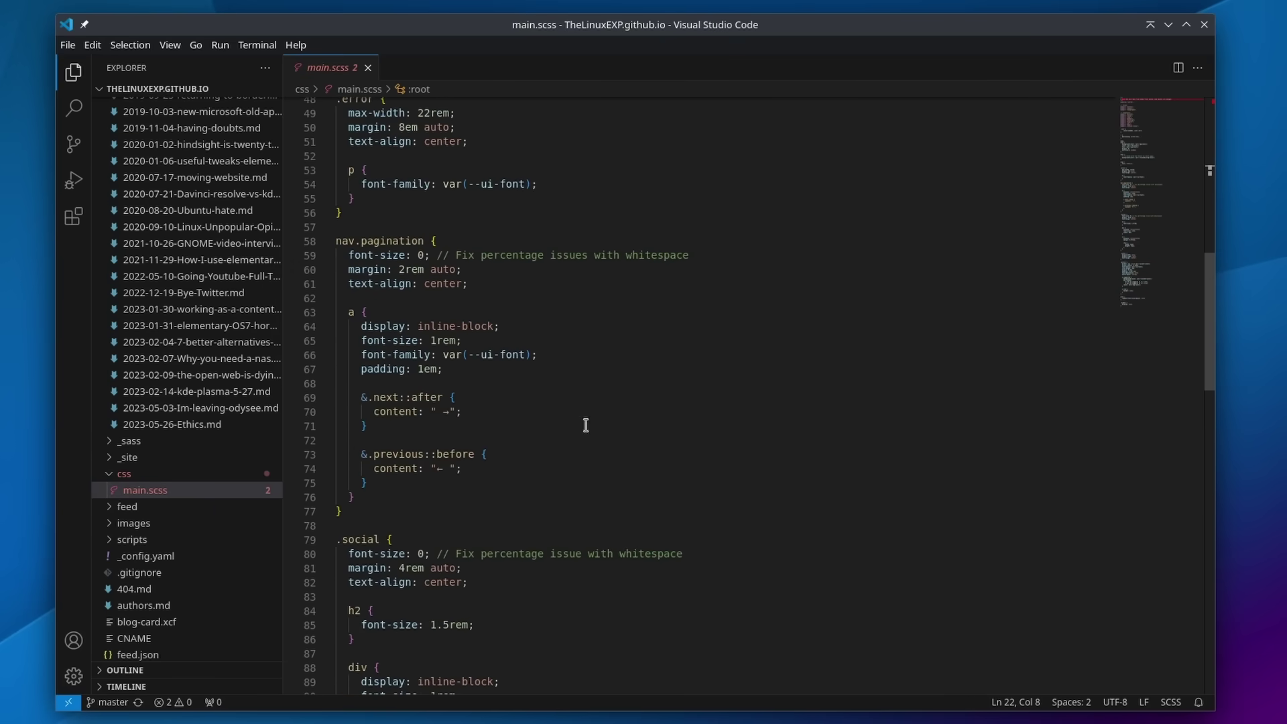
scroll(188, 530, down, 3)
scroll(181, 523, up, 2)
Step: Reopen the 2023-05-26-Ethics.md post and scroll back to its top
double_click(172, 403)
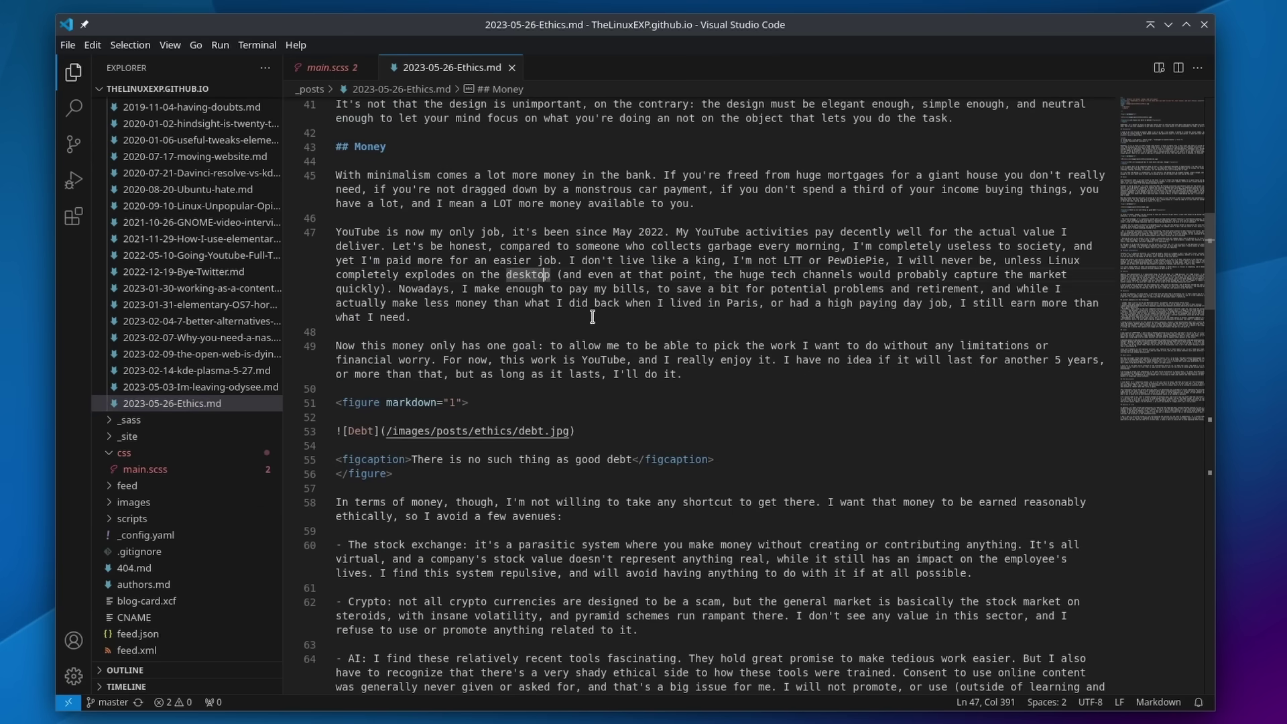
scroll(593, 317, up, 15)
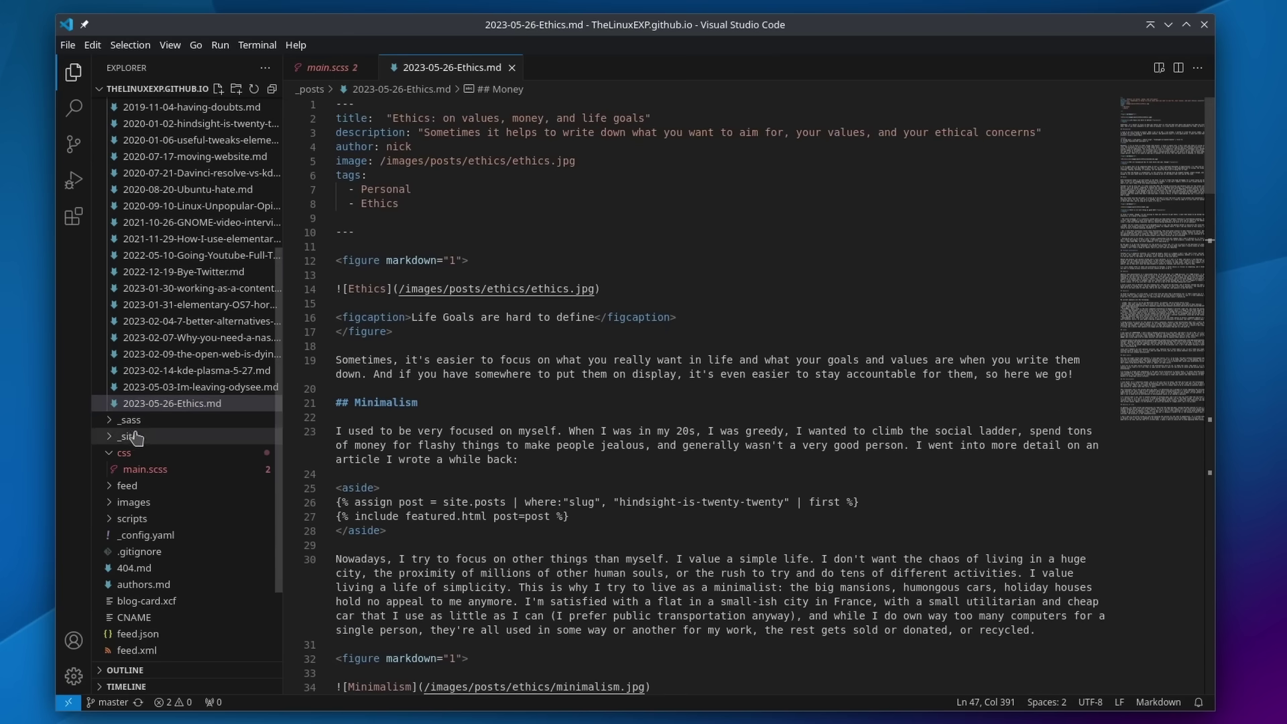
scroll(196, 458, down, 4)
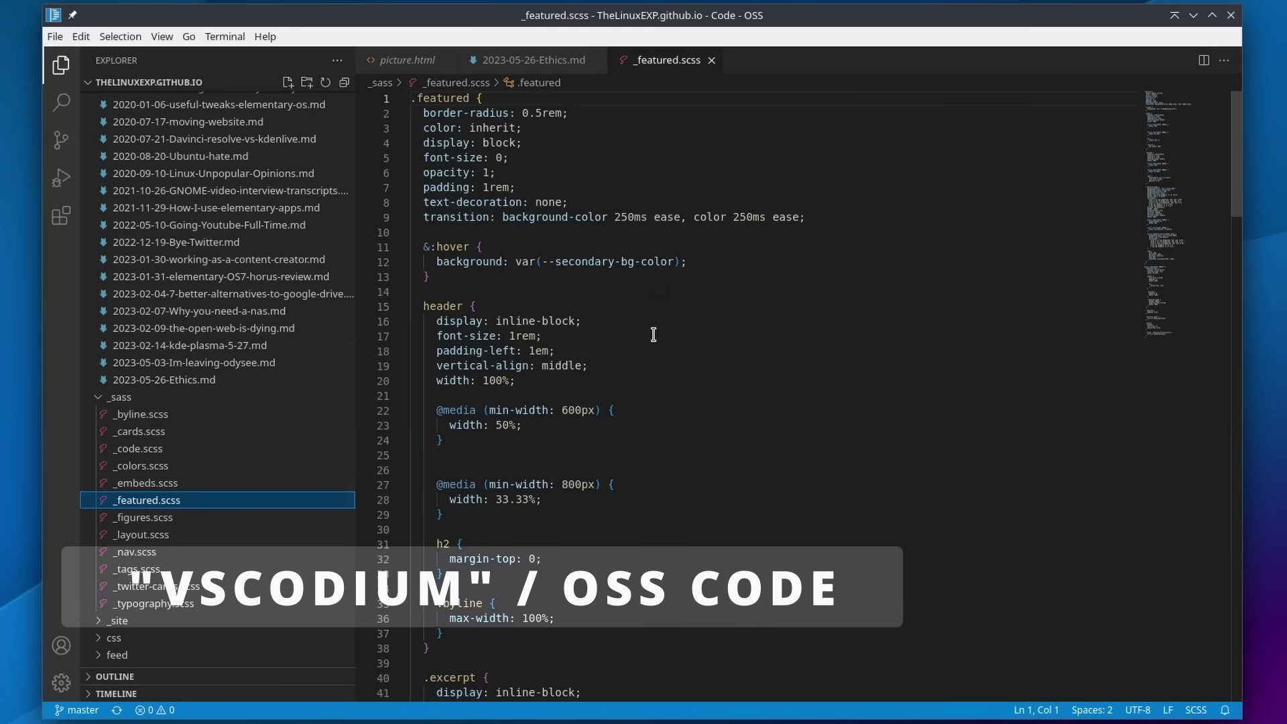
Step: Skim the 2023-05-26-Ethics.md post, then switch to the picture.html template
scroll(653, 334, down, 20)
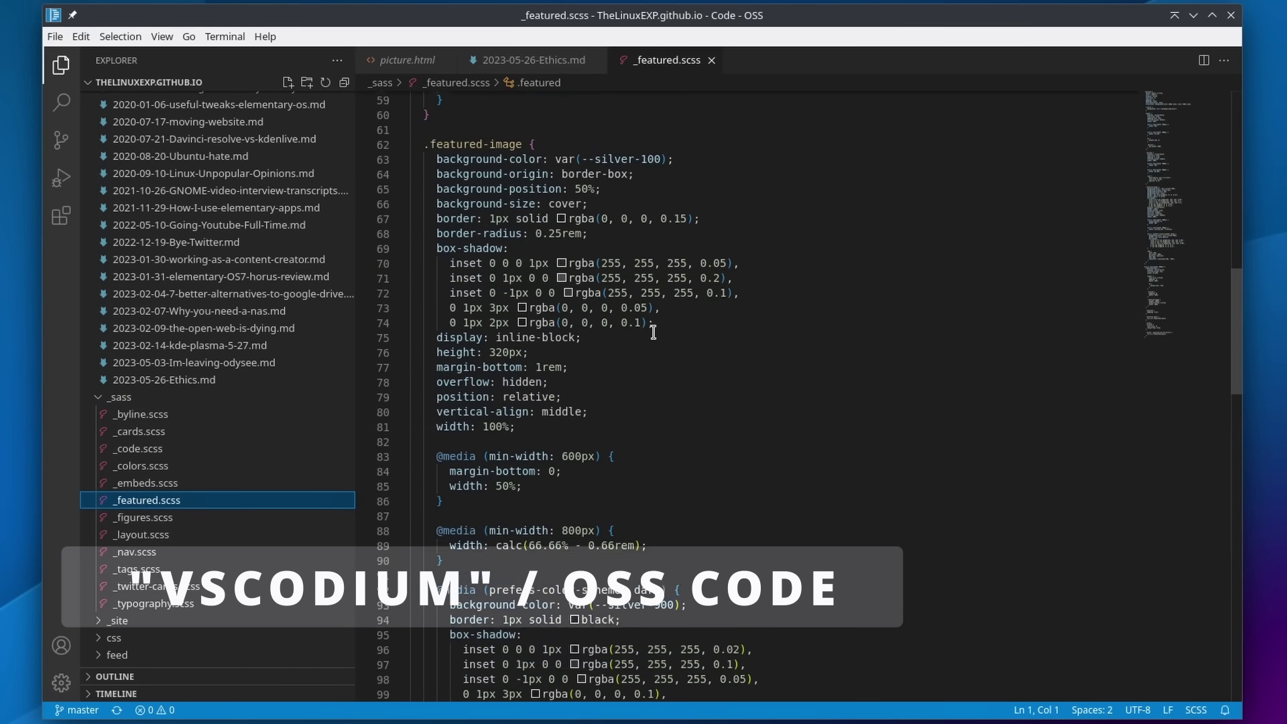
scroll(654, 332, down, 16)
click(534, 59)
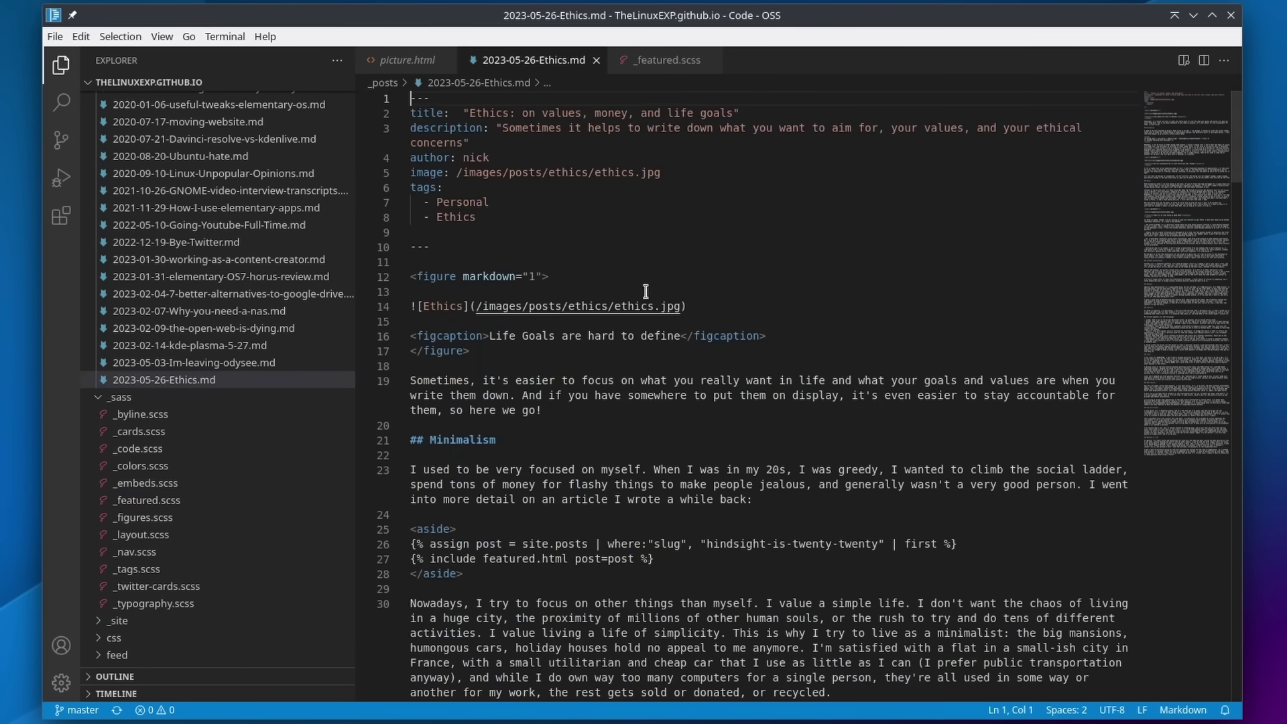
scroll(661, 321, down, 15)
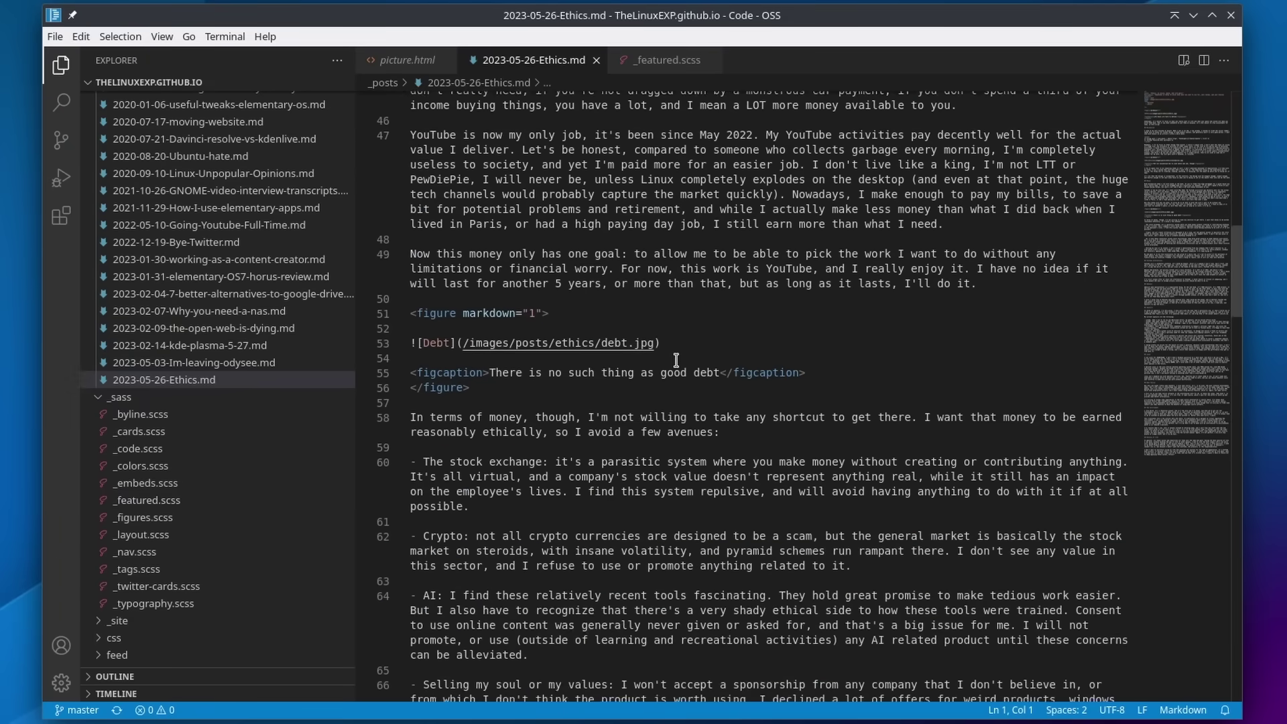
scroll(675, 360, down, 10)
click(429, 62)
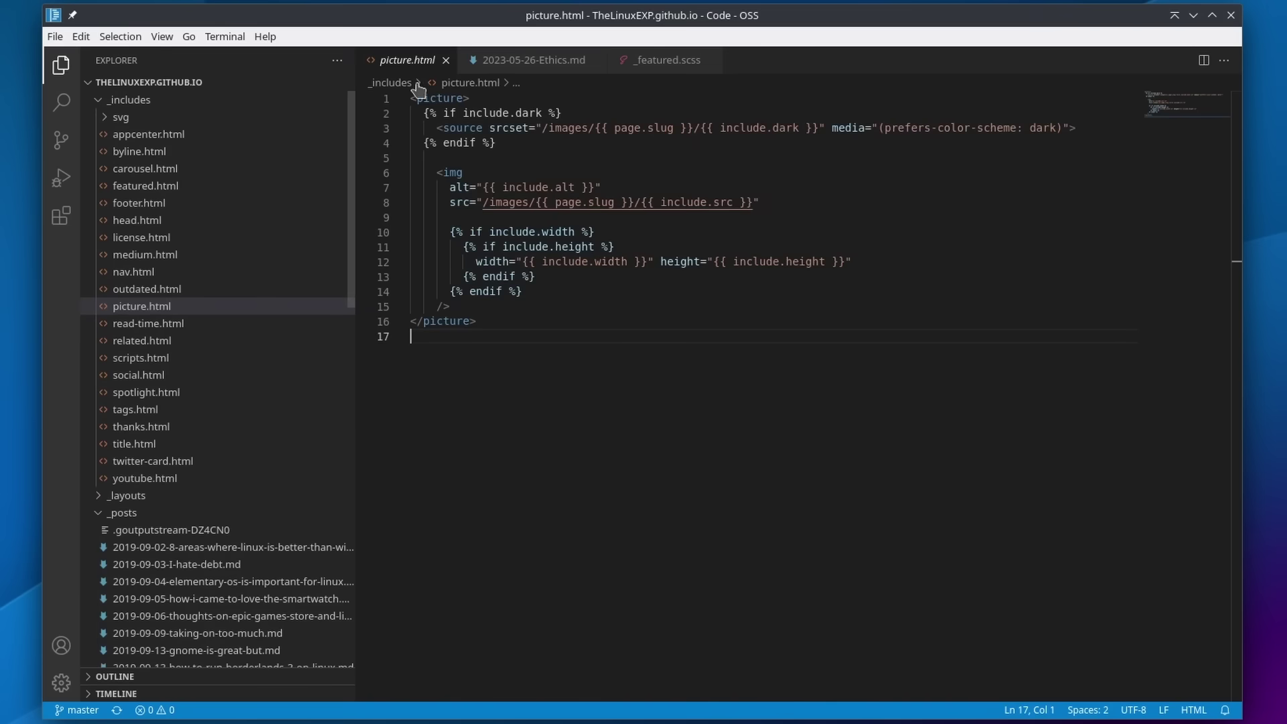
Step: Open nav.html, then the social.html template from the _includes folder
click(161, 275)
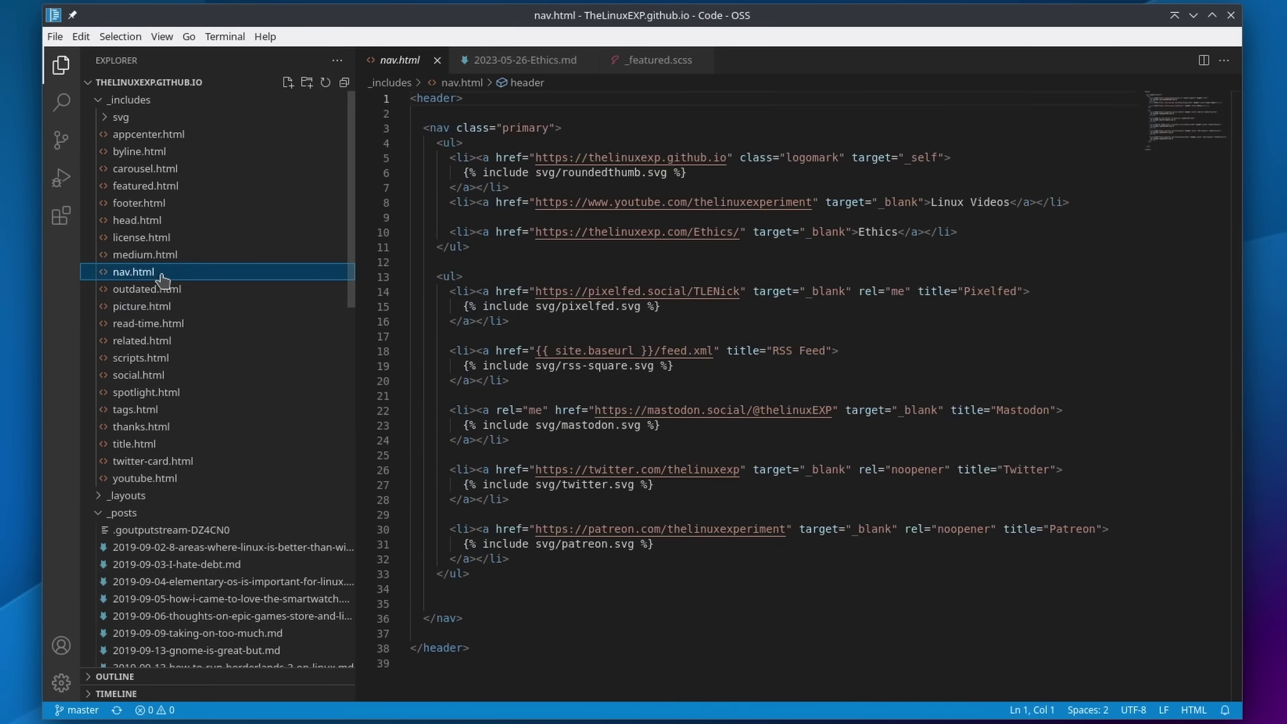
scroll(727, 313, down, 3)
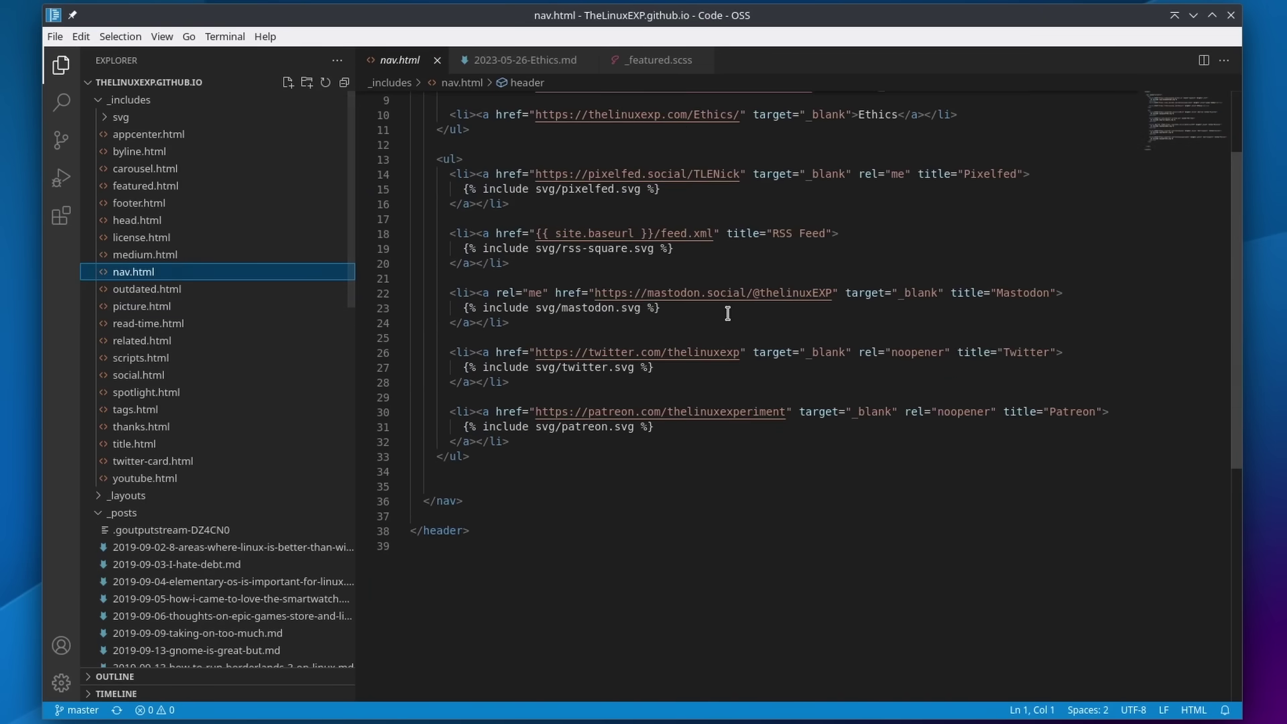
click(138, 375)
scroll(737, 343, down, 12)
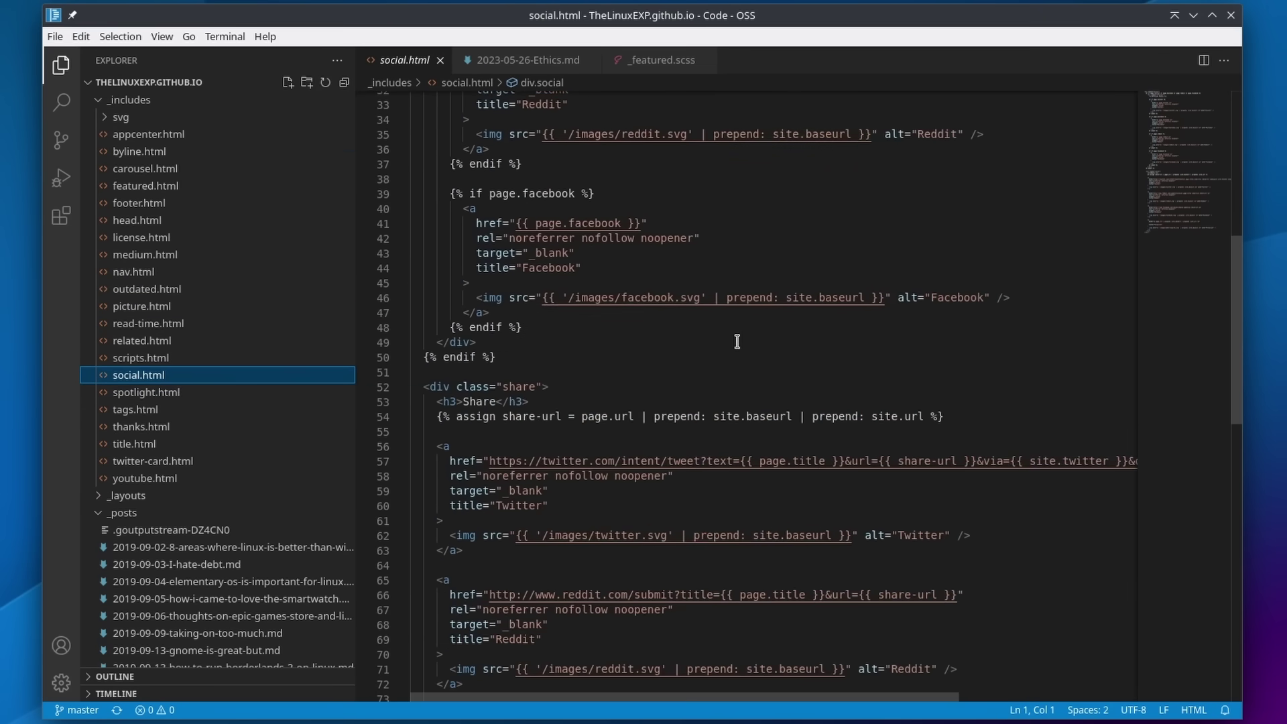
Step: Widen the extension search results, browse them, then hide the Extensions sidebar
scroll(737, 342, down, 4)
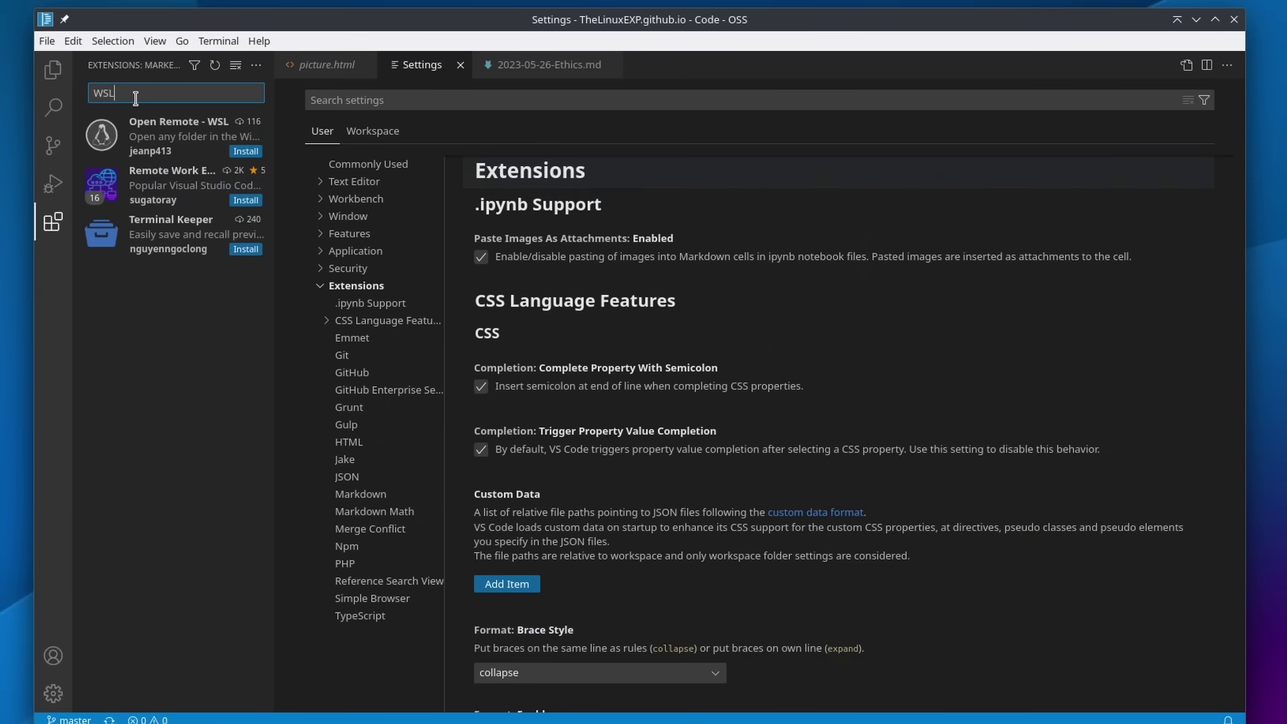
drag(281, 106, 557, 128)
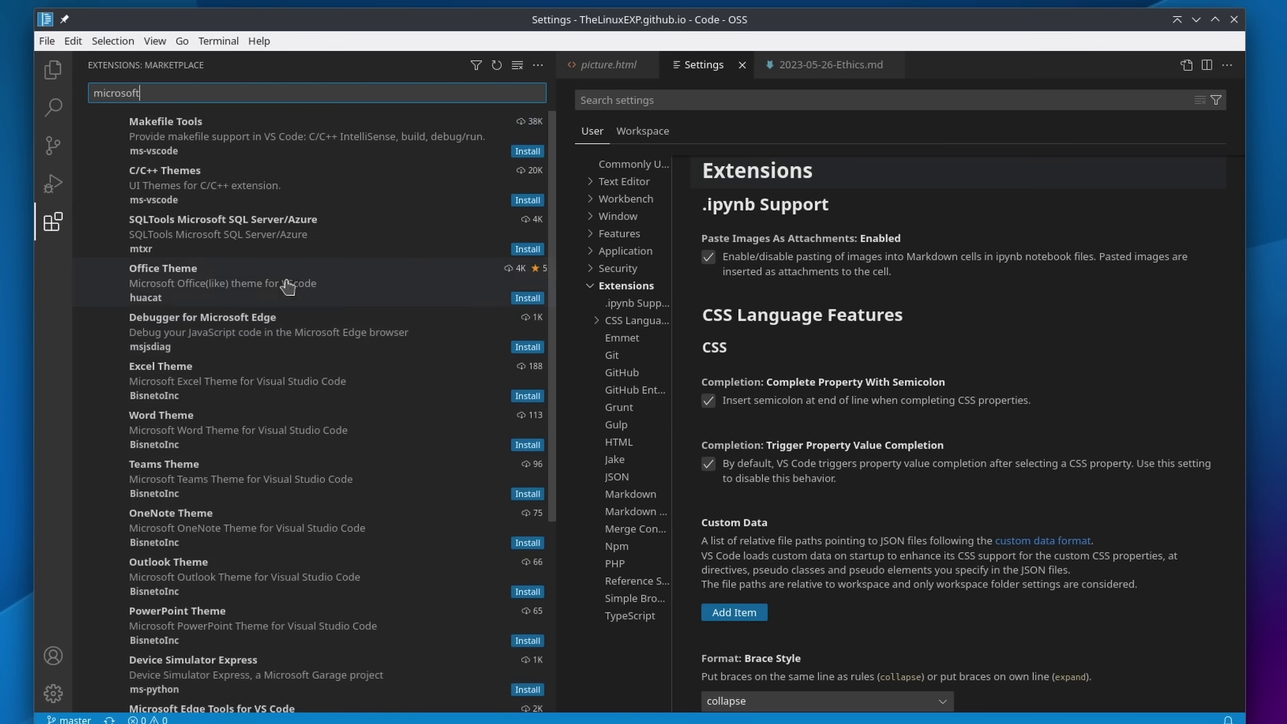
scroll(369, 251, down, 5)
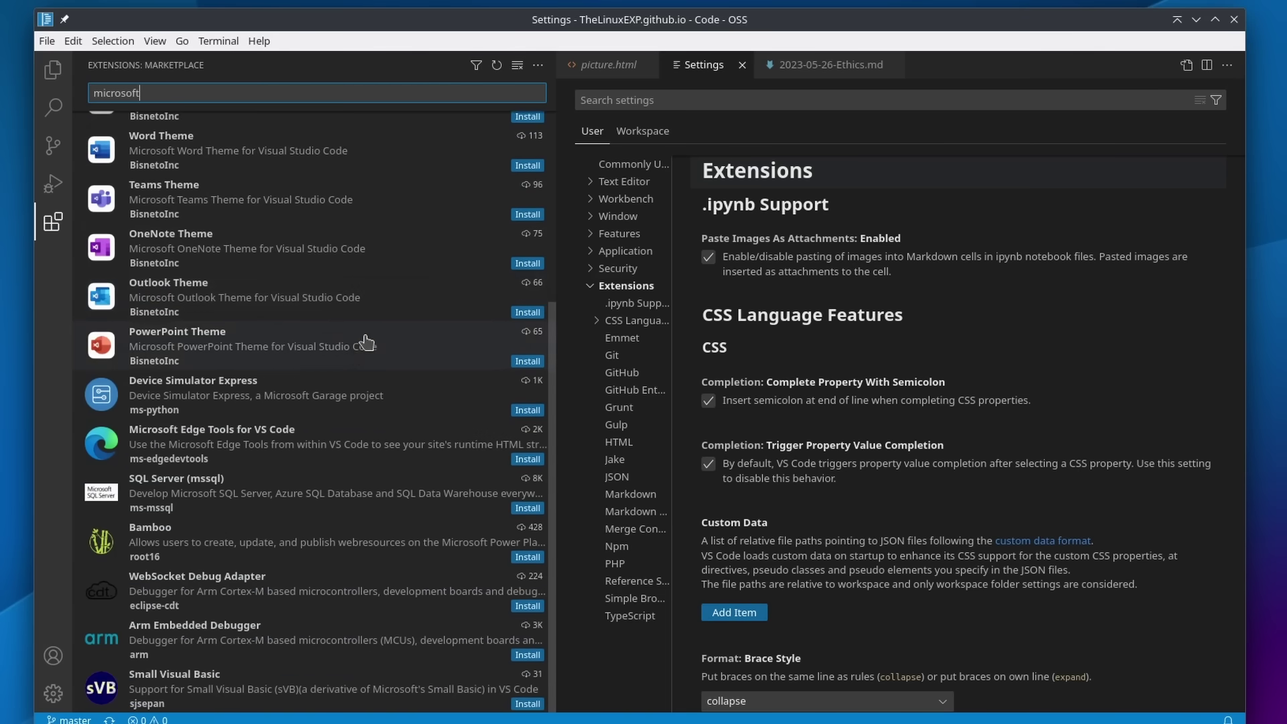
scroll(367, 343, up, 5)
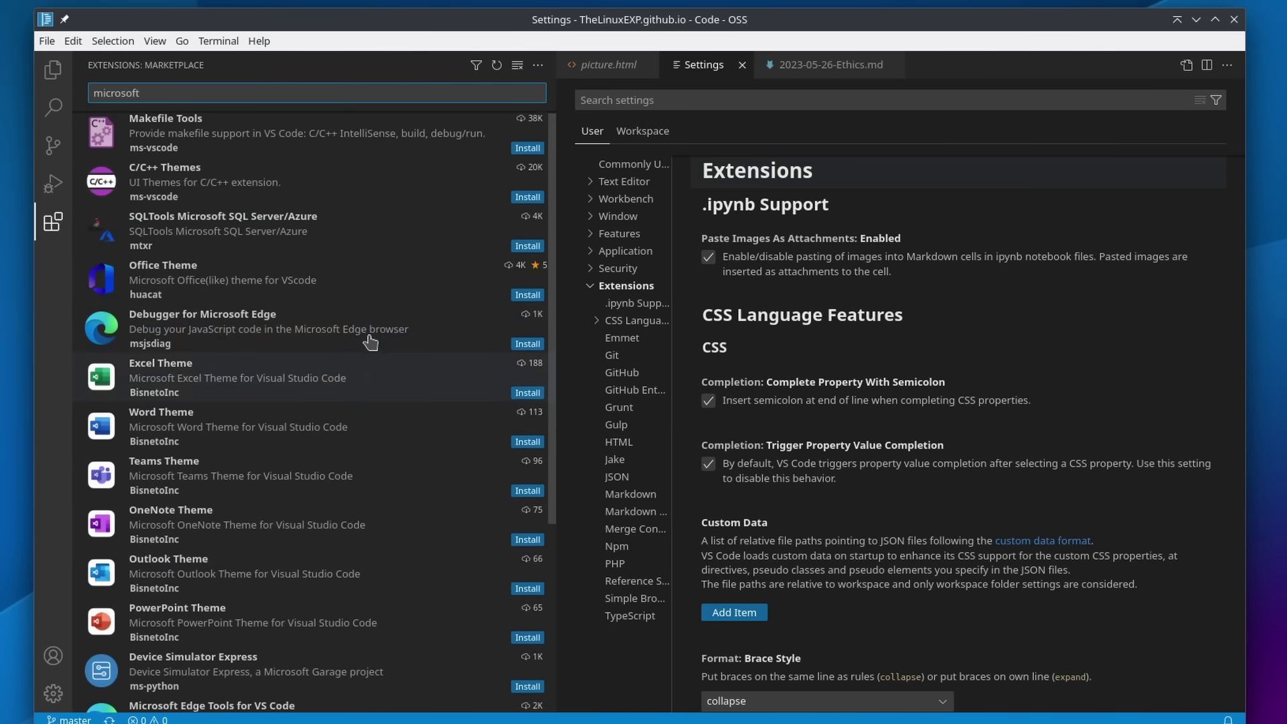
click(44, 224)
Step: Show the Commonly Used settings and bring up the View > Appearance options
click(133, 717)
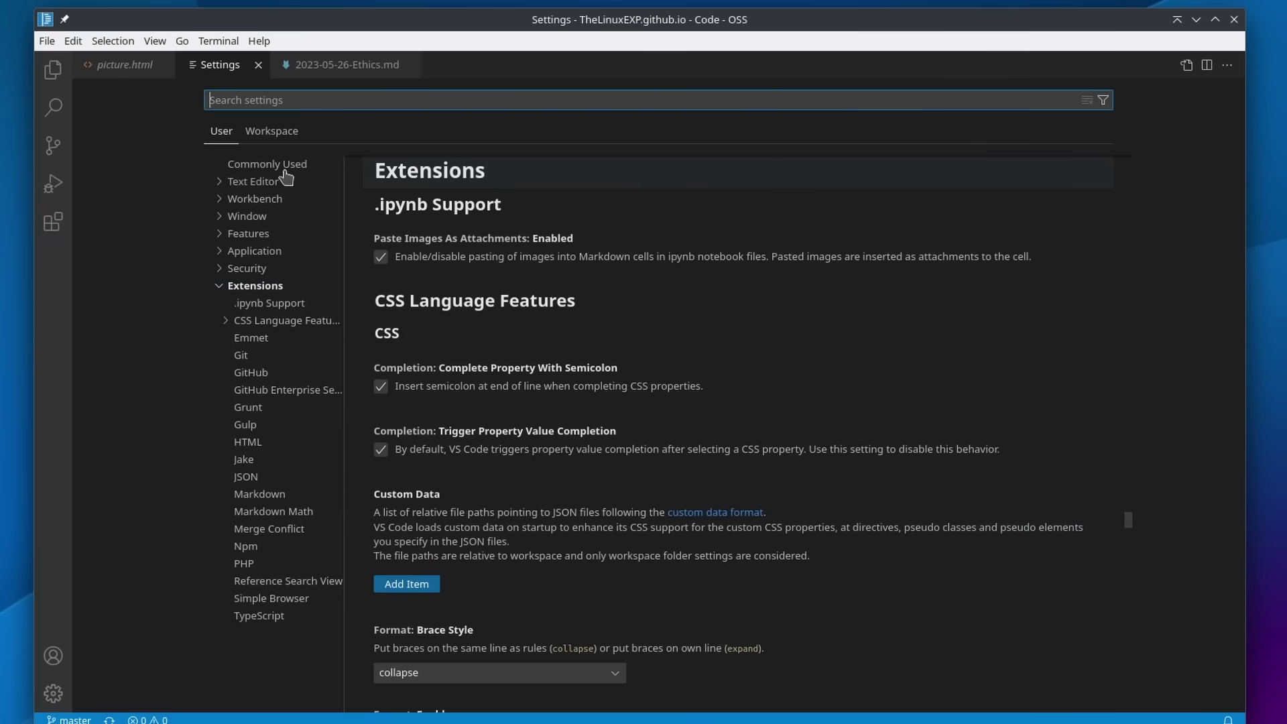
click(253, 168)
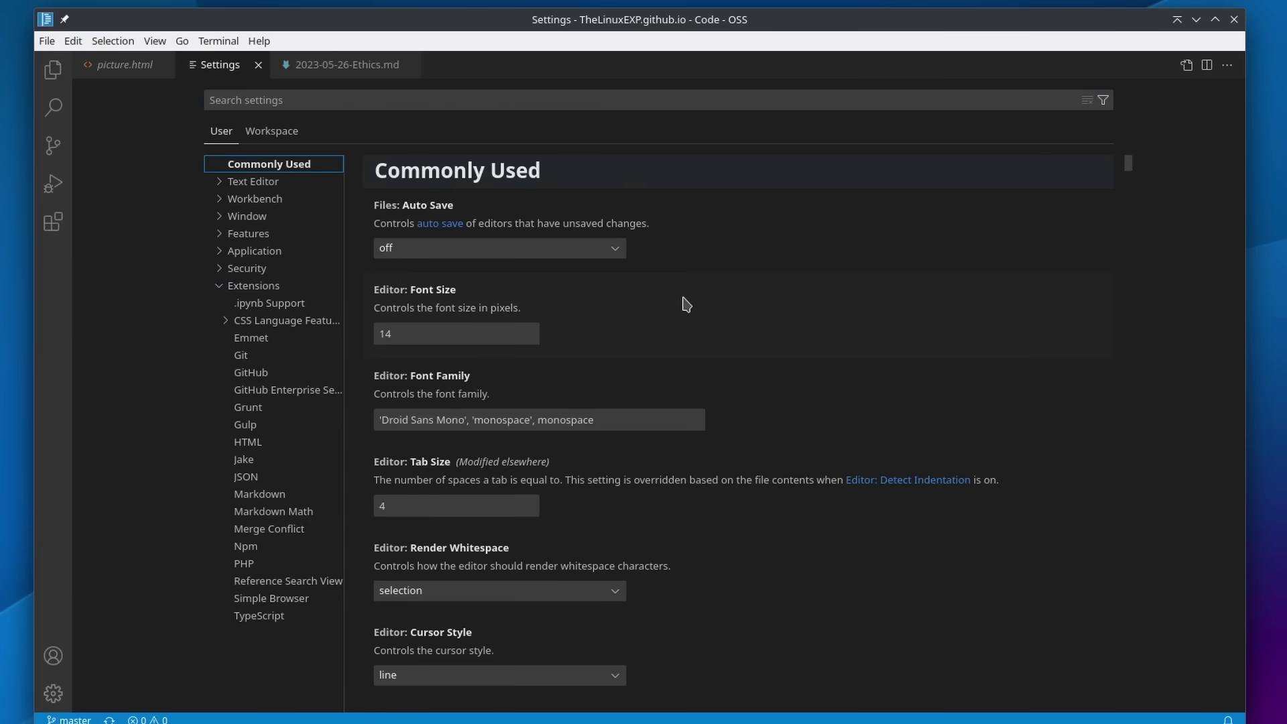
click(72, 41)
mouse_move(47, 41)
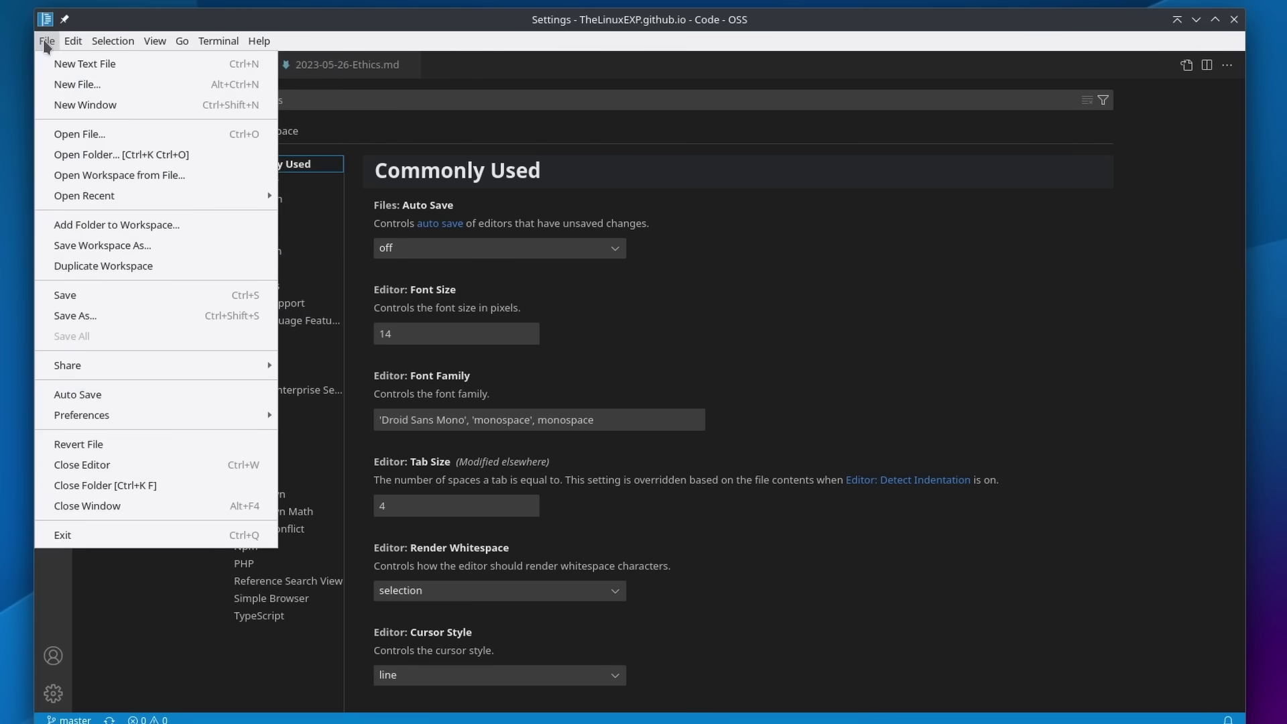
mouse_move(163, 47)
mouse_move(171, 120)
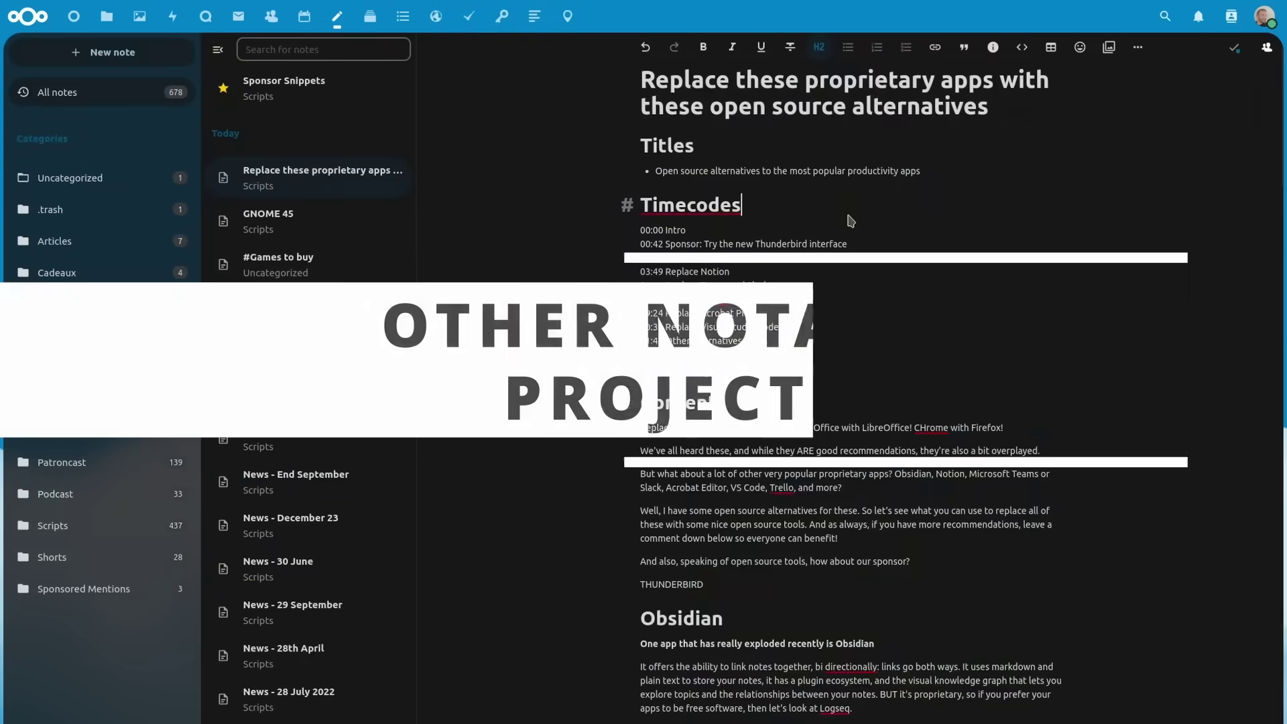
Step: Scroll through the Unread articles in Nextcloud News
scroll(849, 223, down, 15)
scroll(849, 222, down, 10)
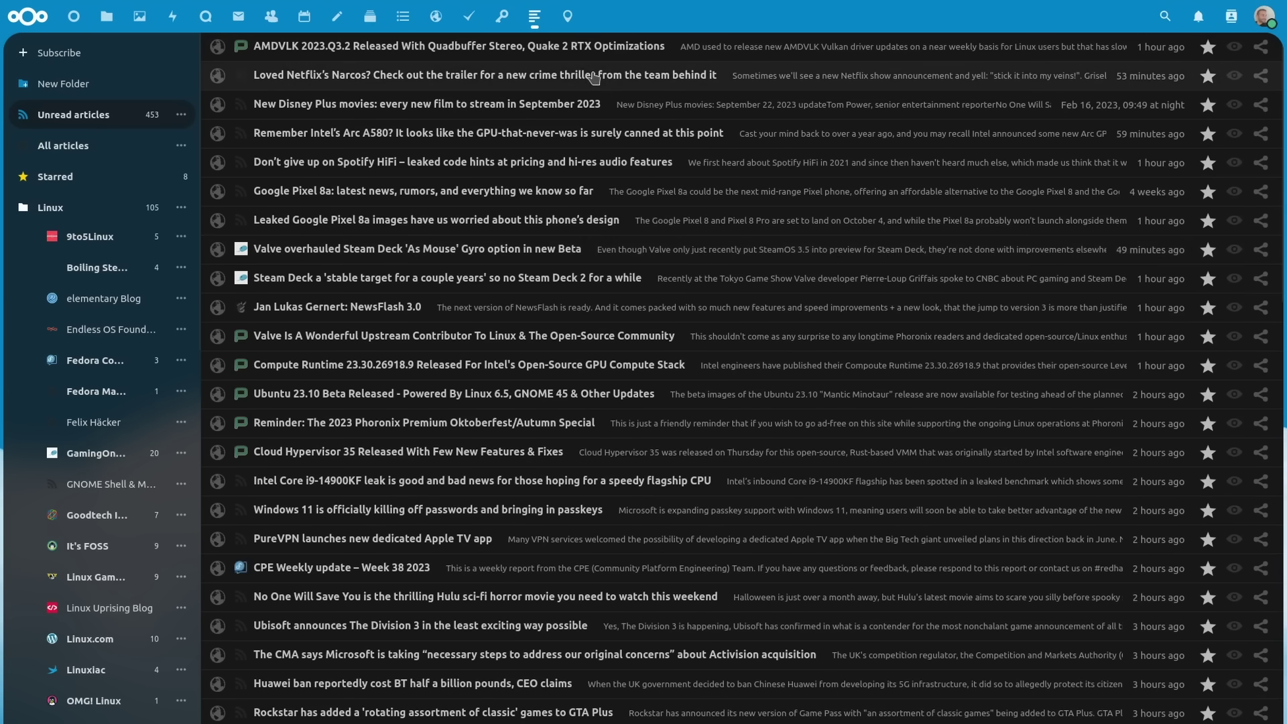
scroll(637, 185, down, 3)
scroll(638, 185, down, 20)
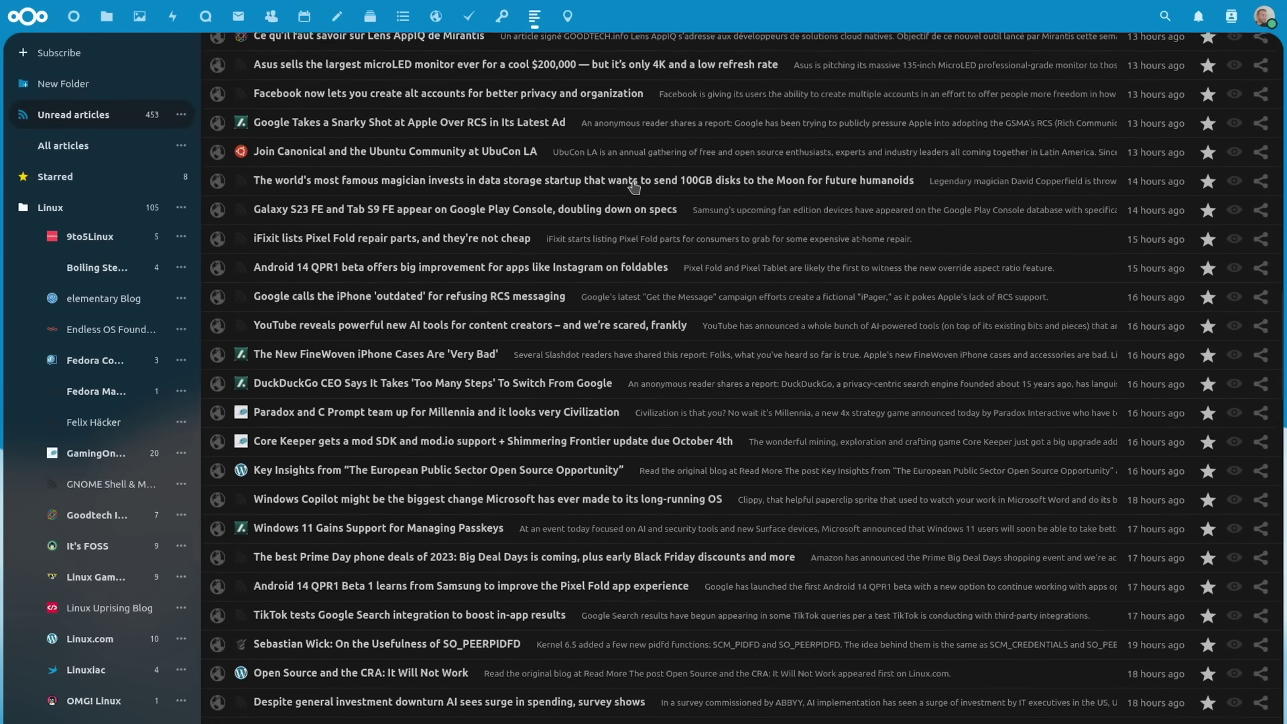
scroll(634, 186, up, 20)
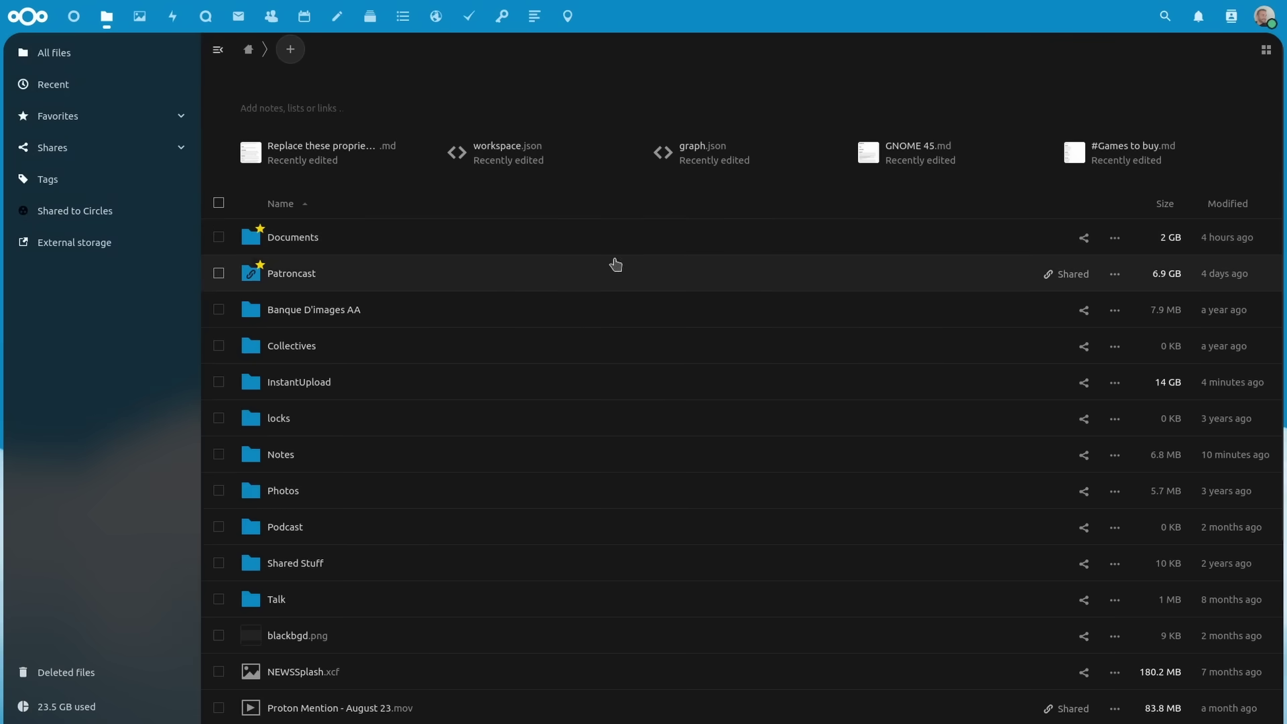
Step: Bring up Nextcloud's Office & text app listings and scroll through the grid
click(1085, 239)
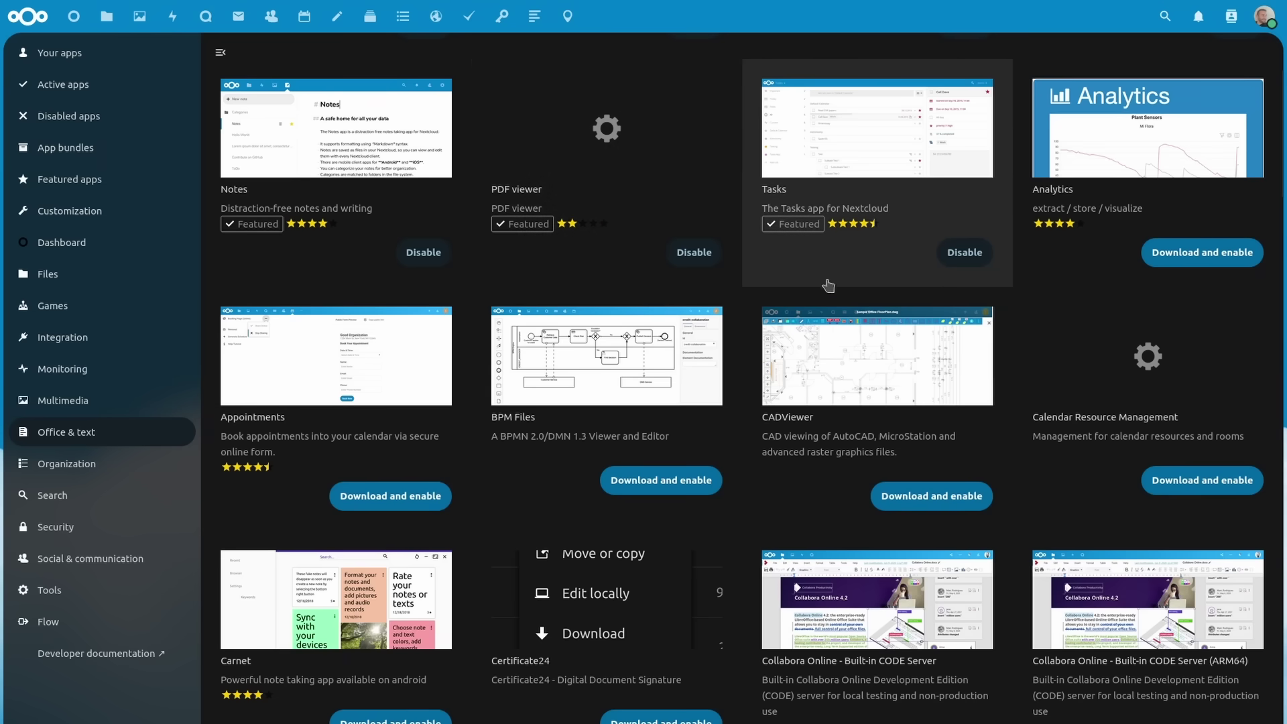
scroll(885, 242, down, 3)
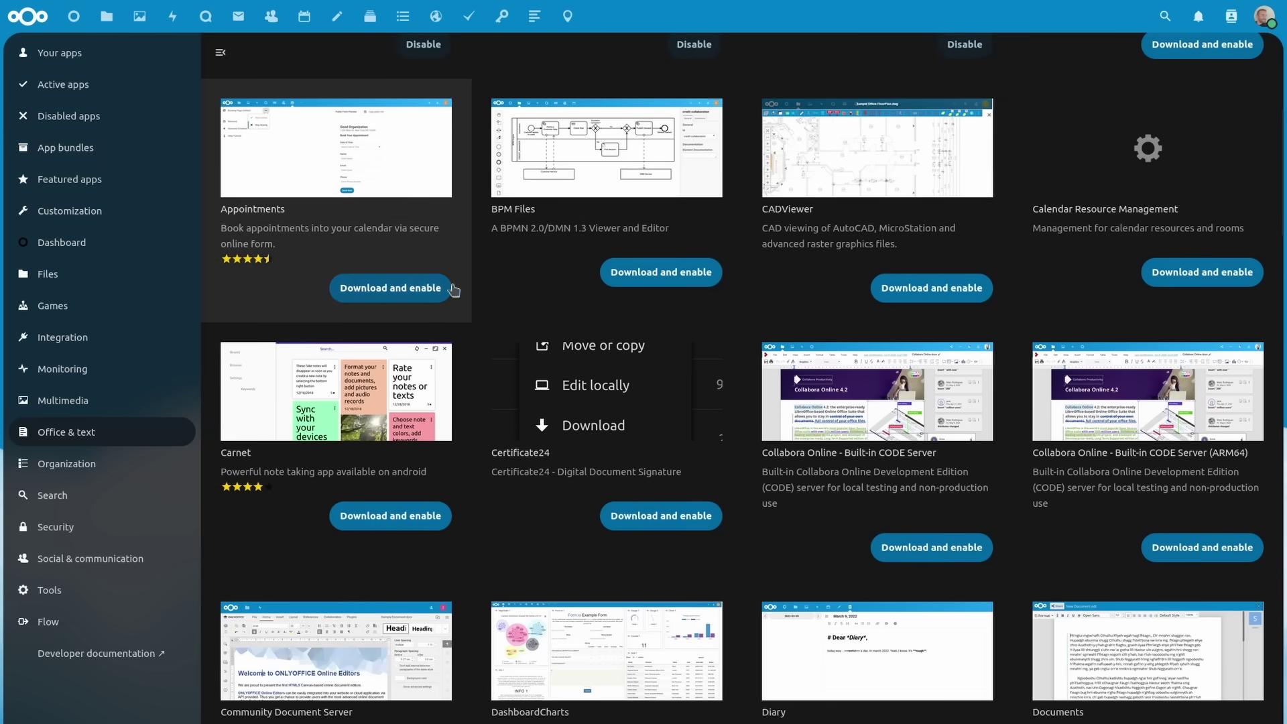
scroll(1133, 282, down, 6)
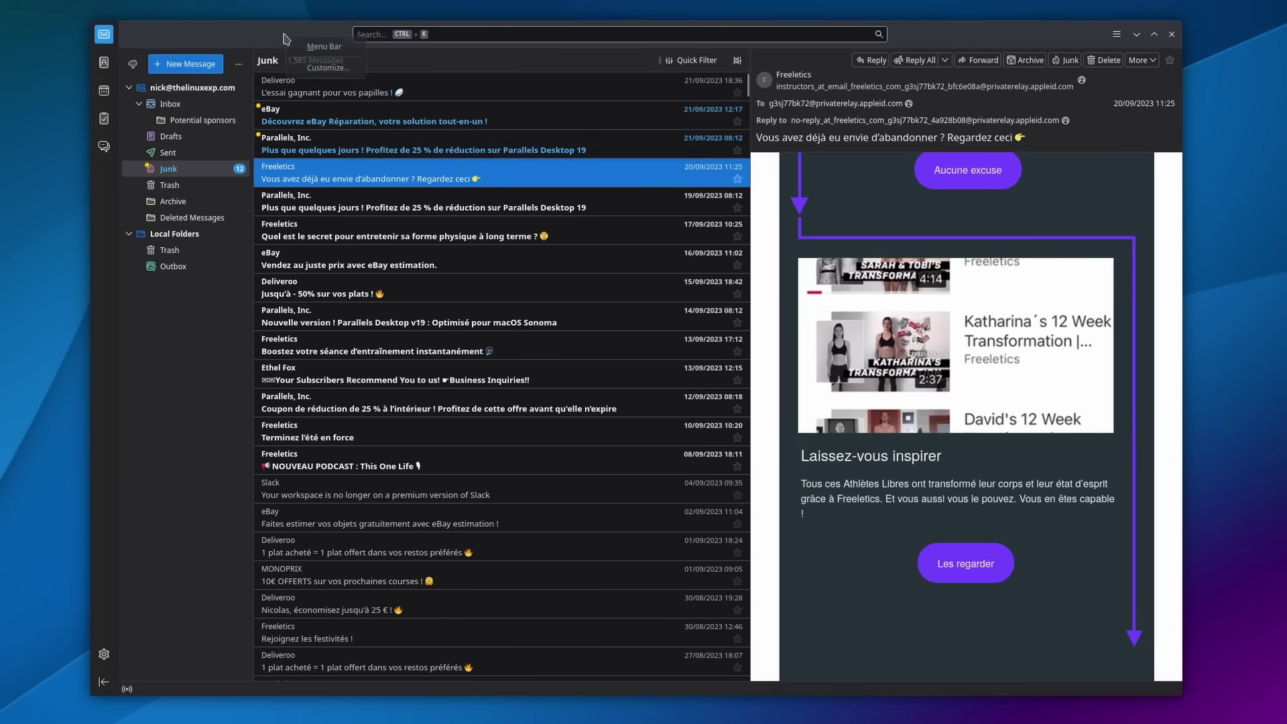
Step: Customize the main toolbar to add Reply All before the search box
right_click(290, 43)
click(319, 63)
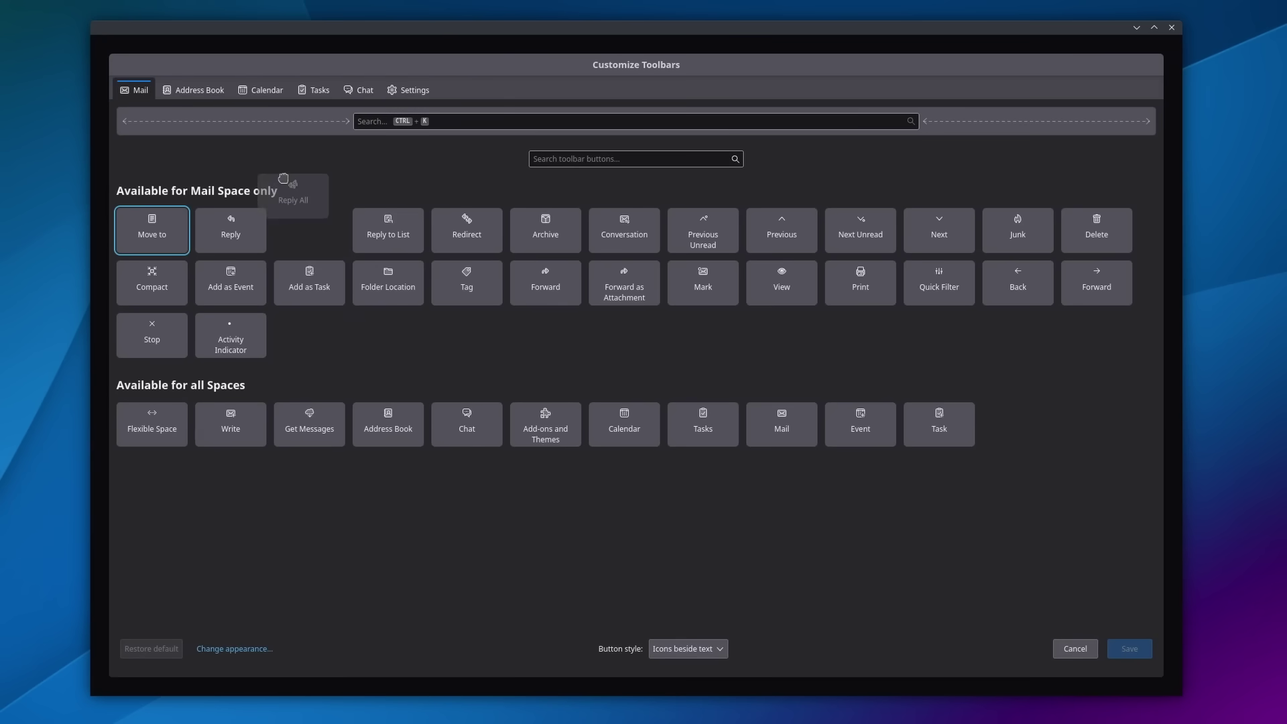
drag(322, 129, 334, 137)
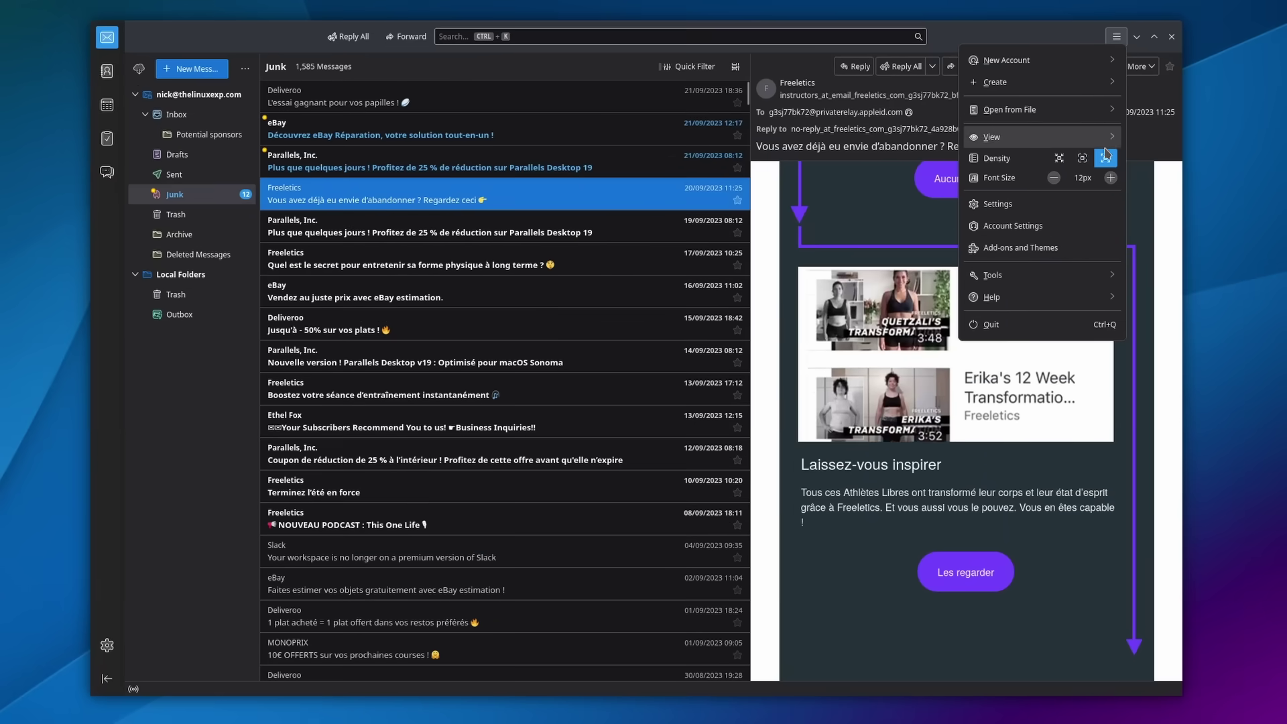
Step: Preview compact density, then set the interface density back to normal
click(1082, 159)
click(1065, 140)
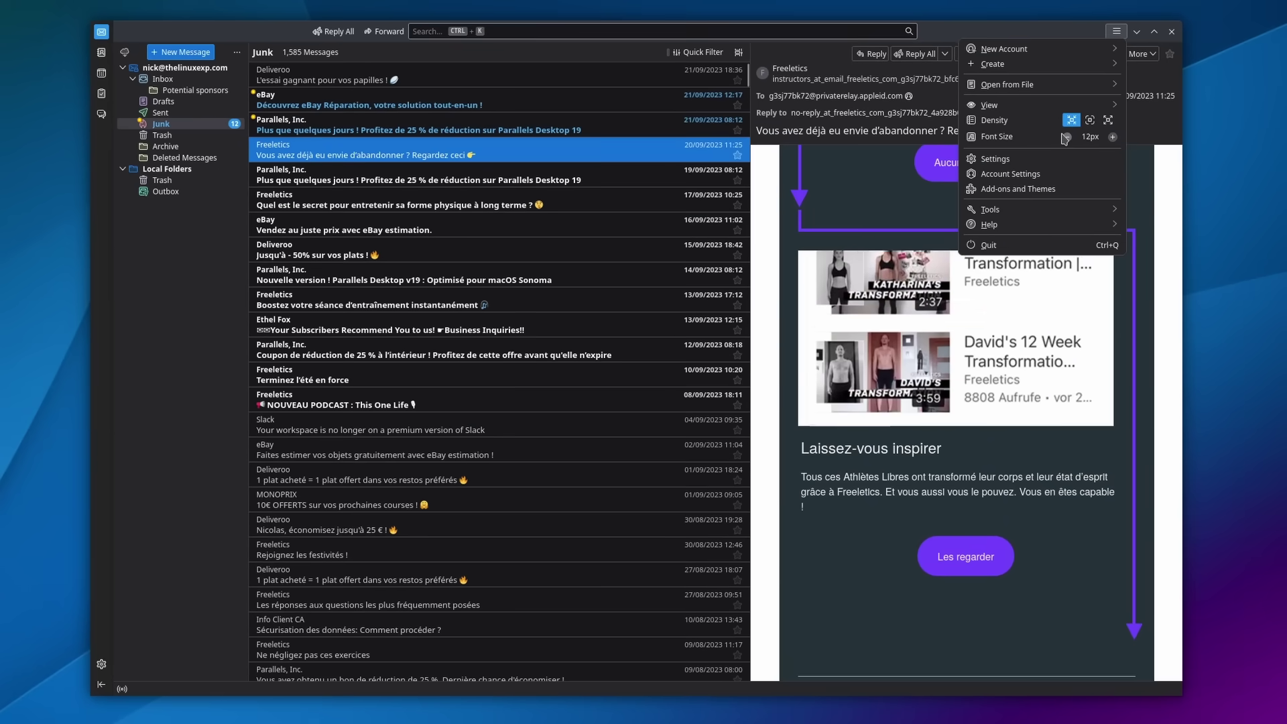
click(1086, 139)
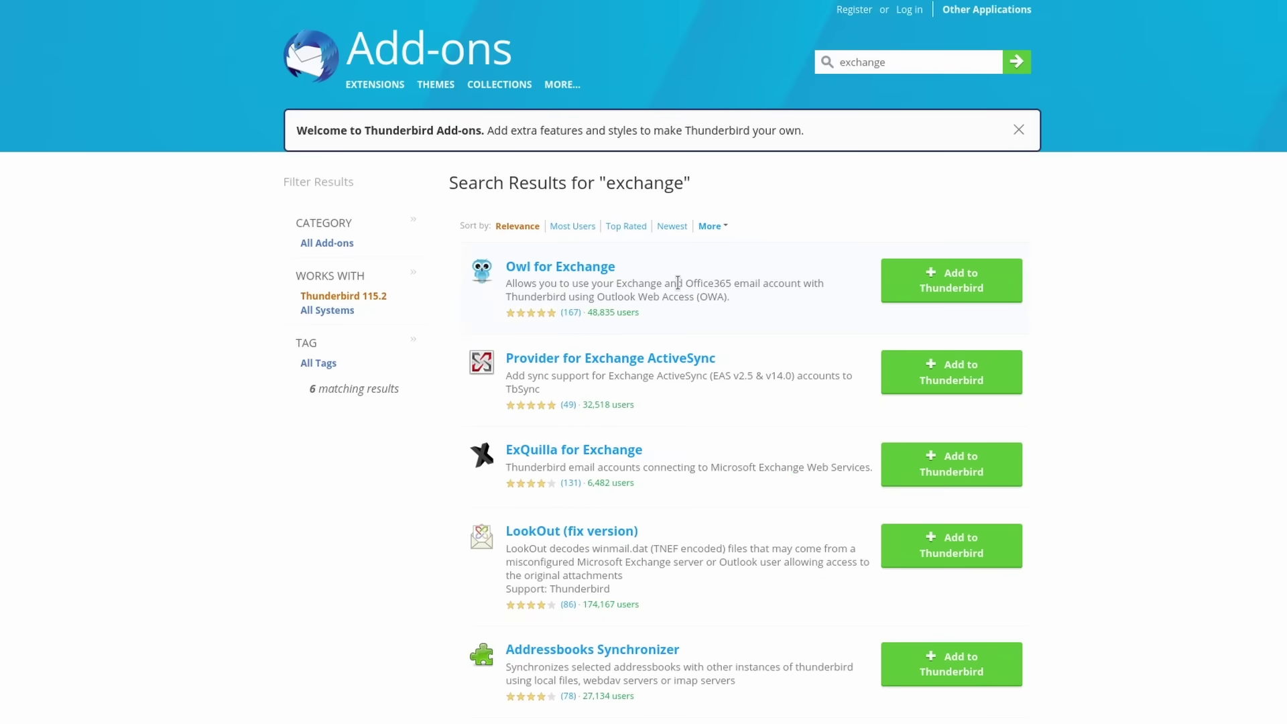
Step: Scroll the 6 'exchange' add-on results to find the TbSync entry
scroll(654, 160, down, 4)
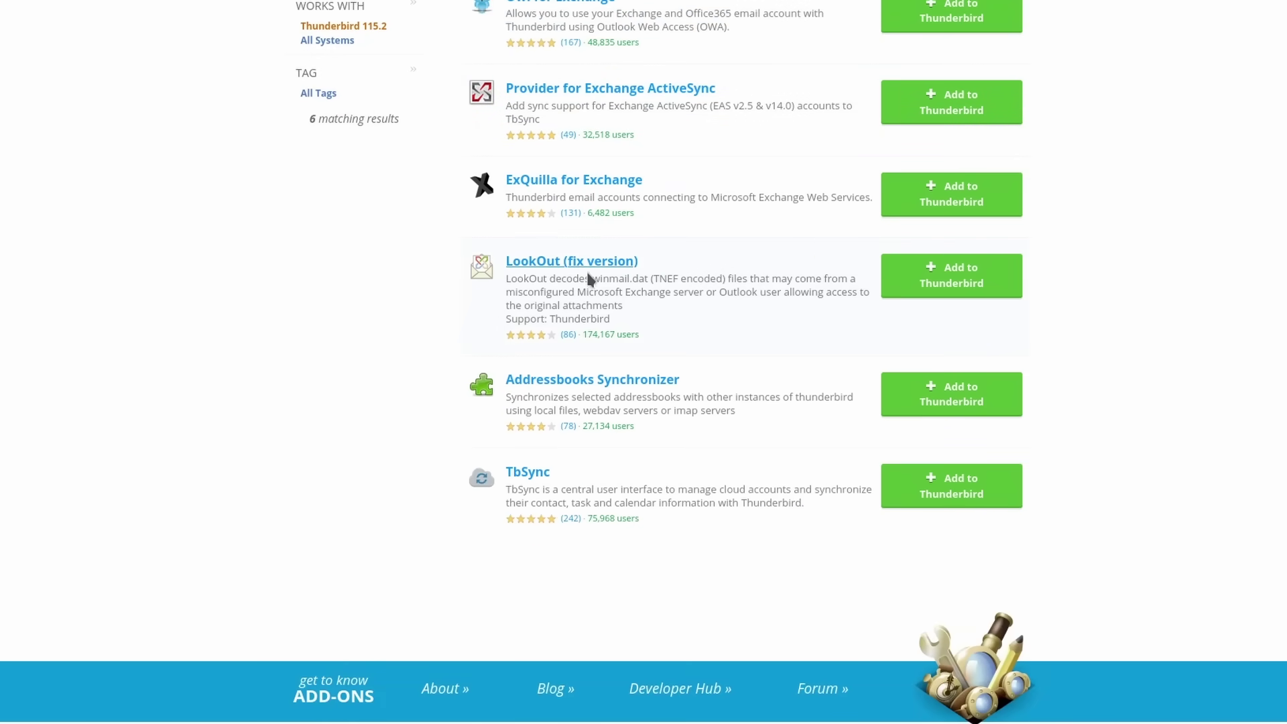
scroll(566, 469, up, 4)
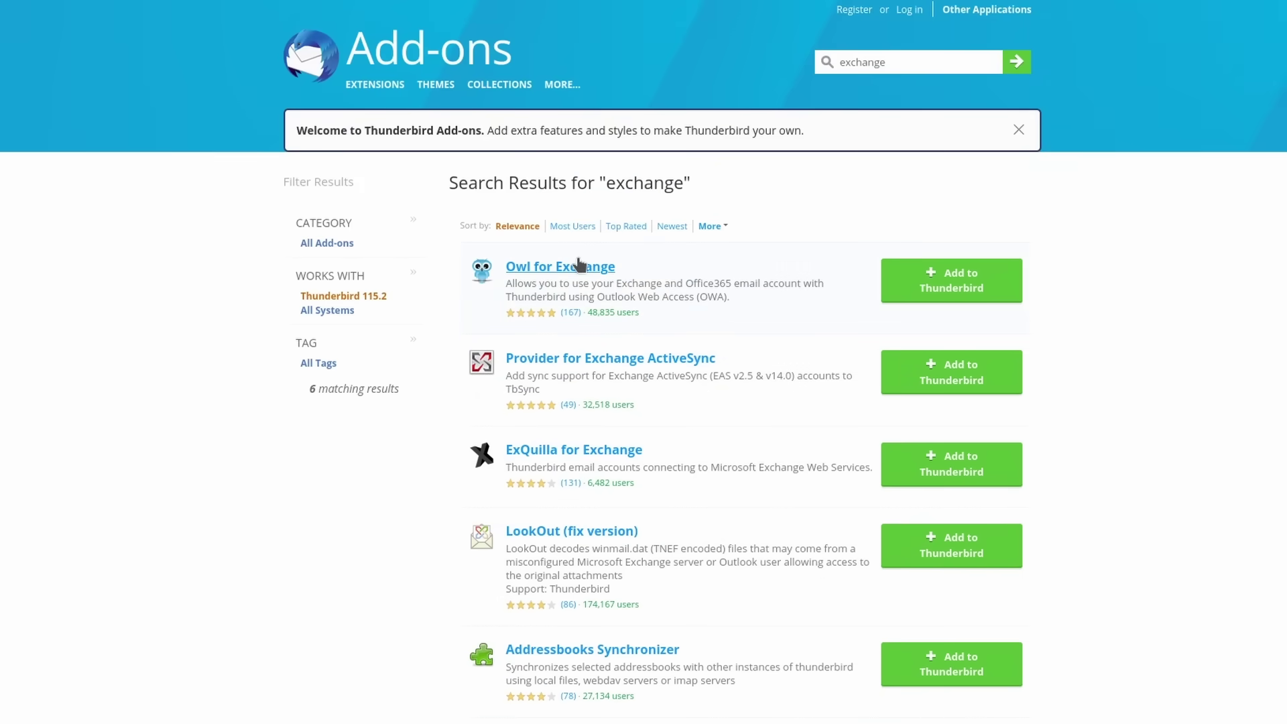
scroll(581, 265, down, 4)
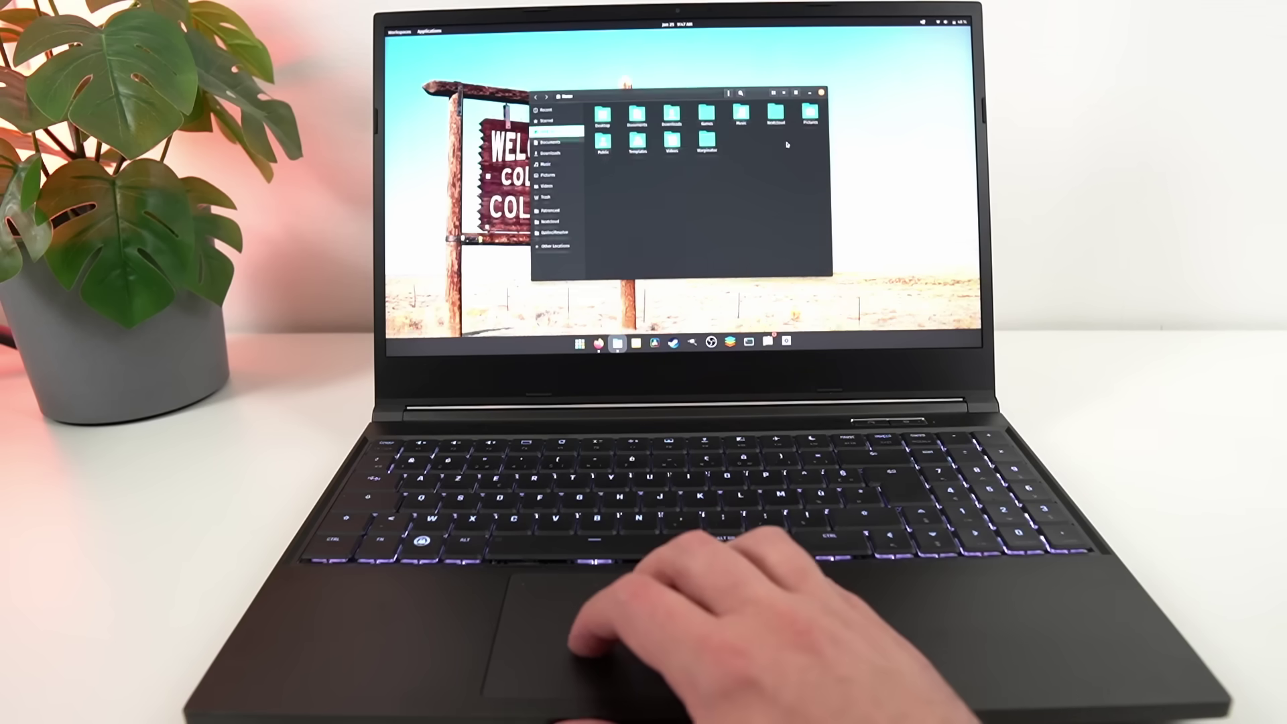
key(super+Page_Up)
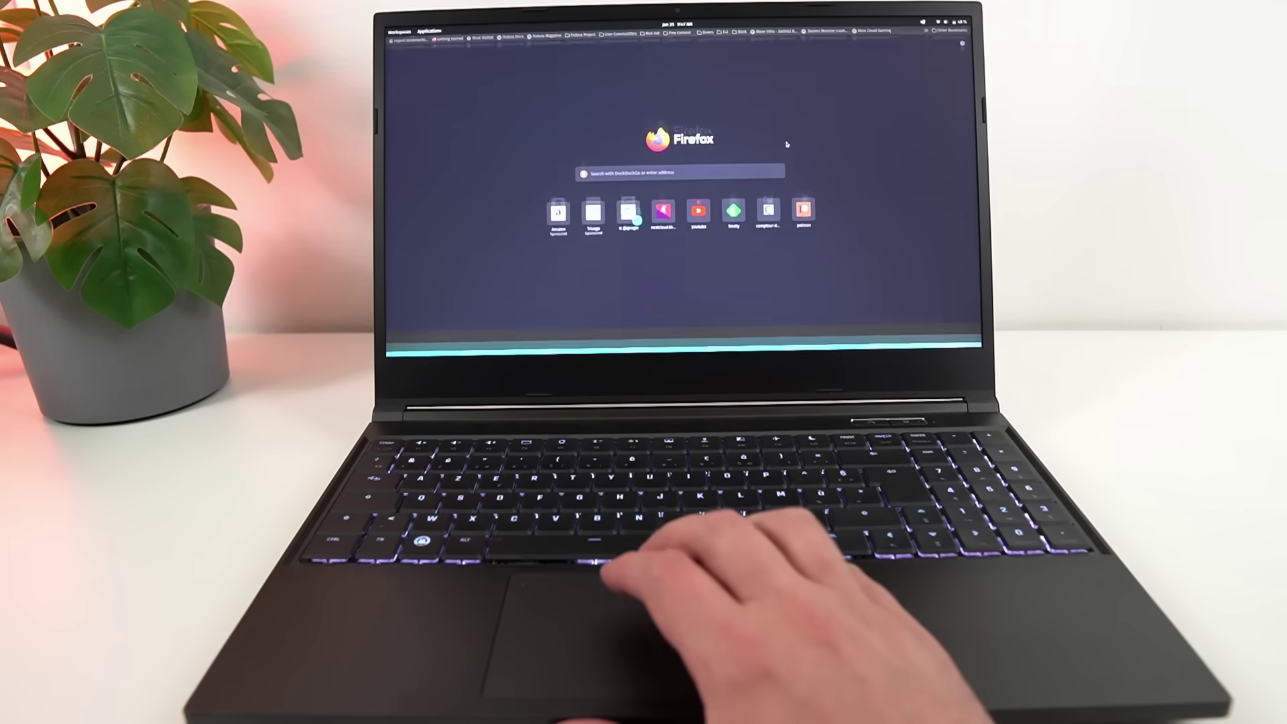